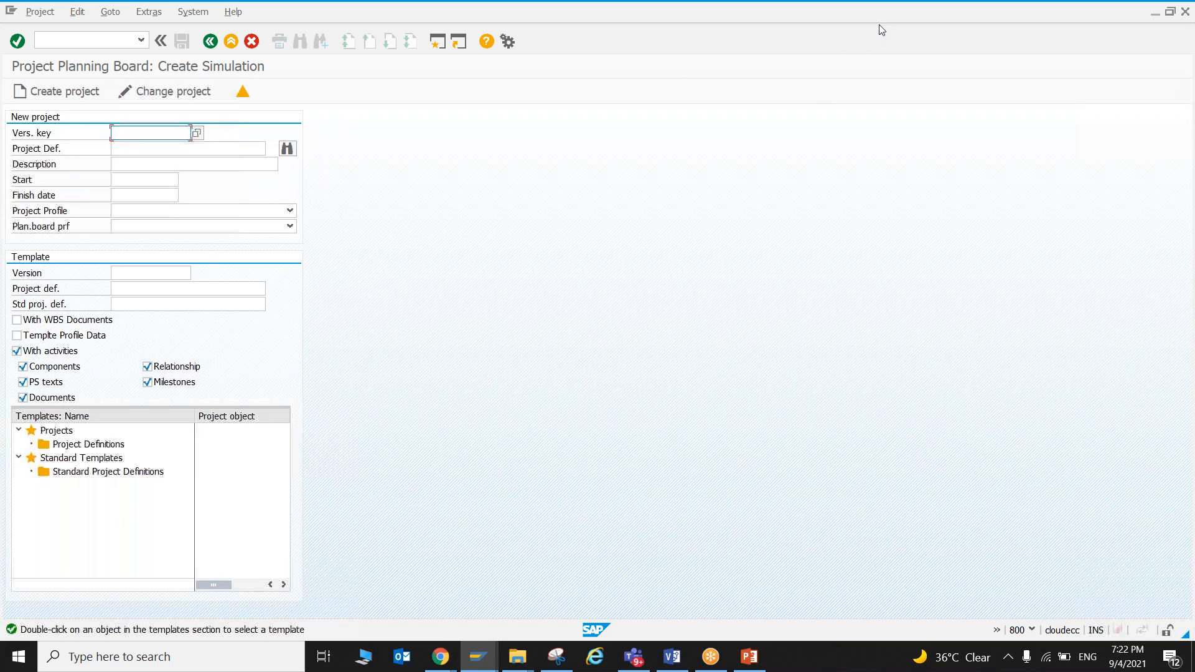
Start CJV1 - Create again and assign the next open project definition number, P-0017, searching from start value P-0000
{"action": "left_click", "coordinate": [212, 42]}
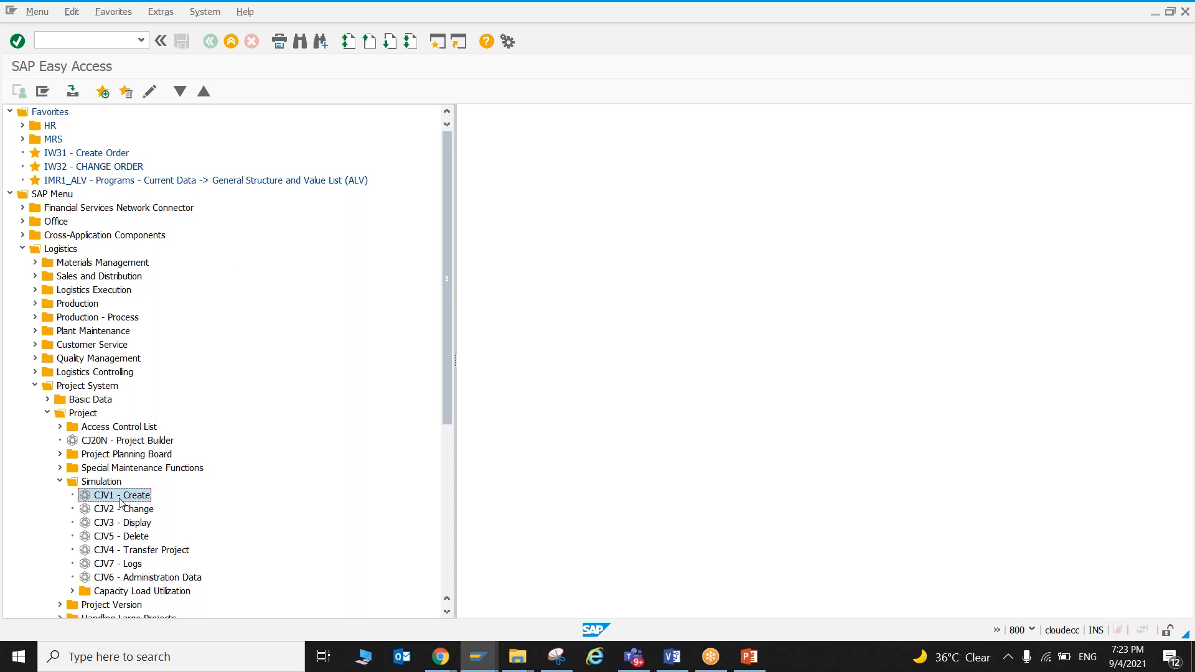
{"action": "double_click", "coordinate": [120, 498]}
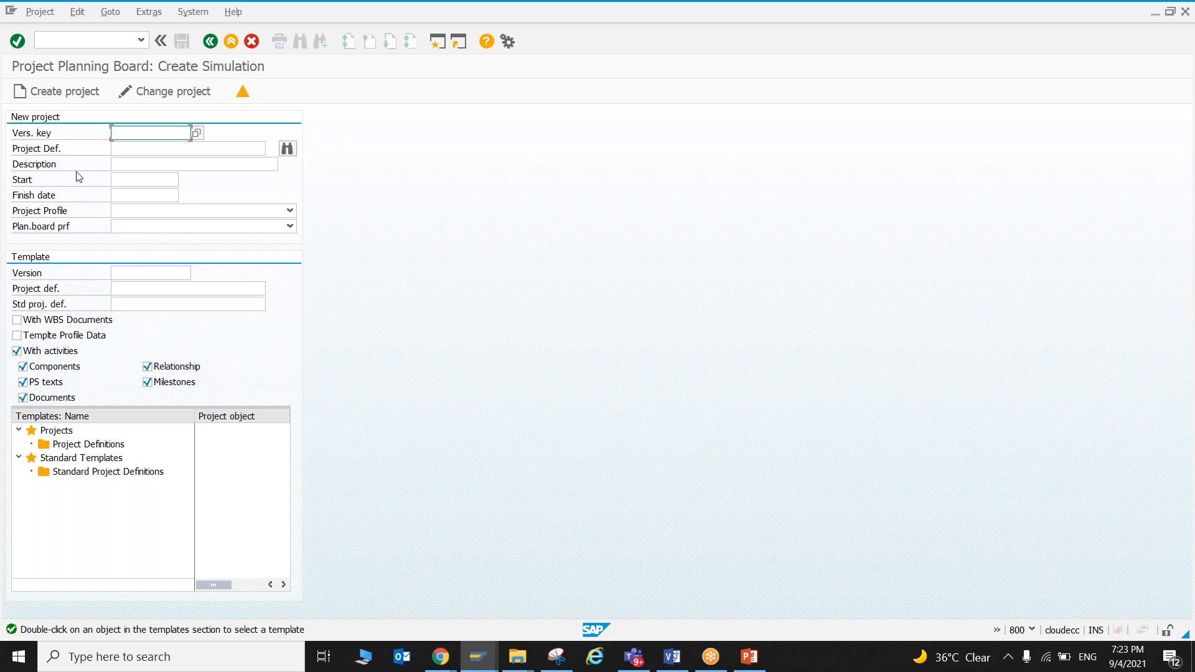
{"action": "left_click", "coordinate": [193, 152]}
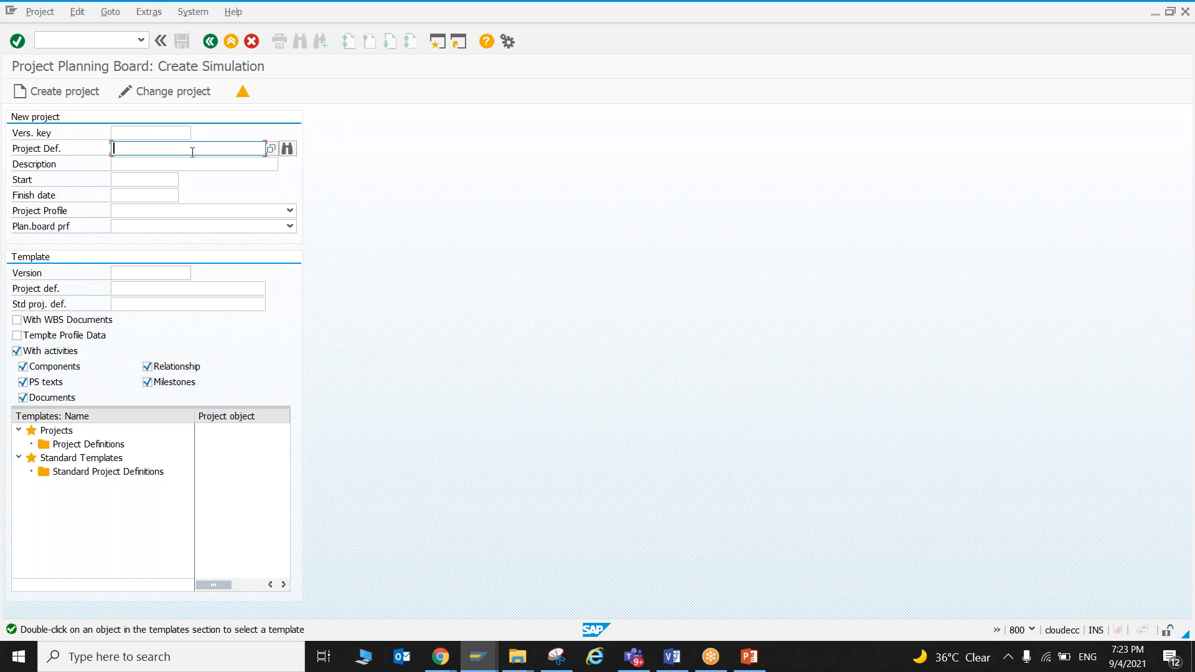
{"action": "left_click", "coordinate": [287, 150]}
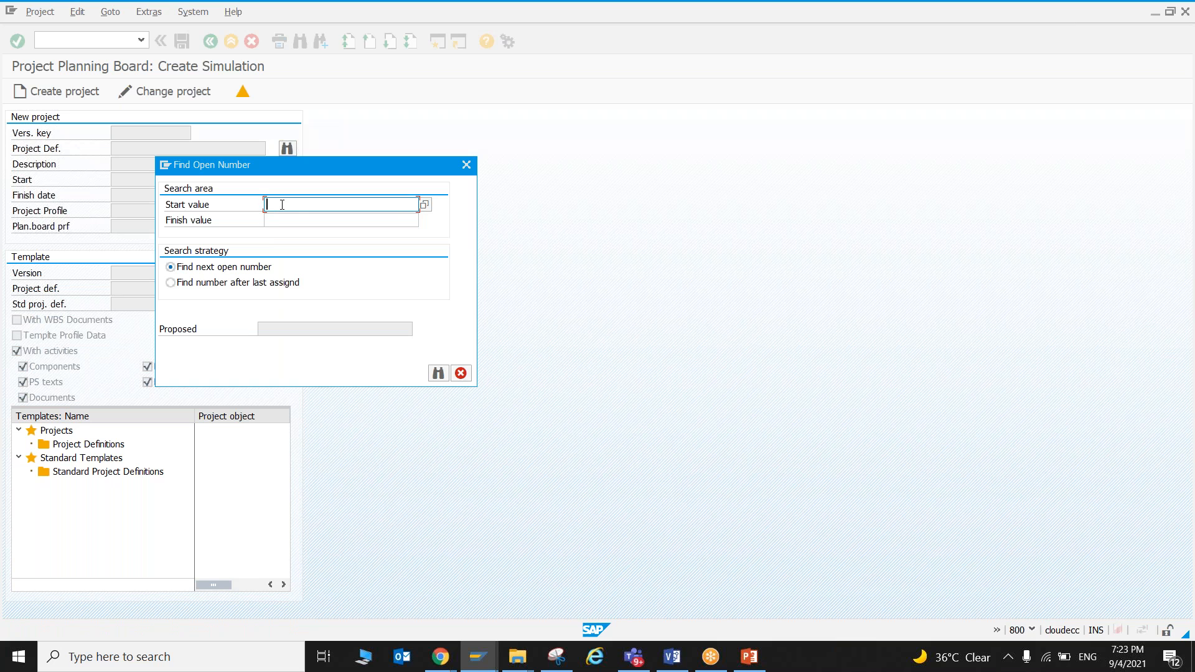
{"action": "type", "text": "P"}
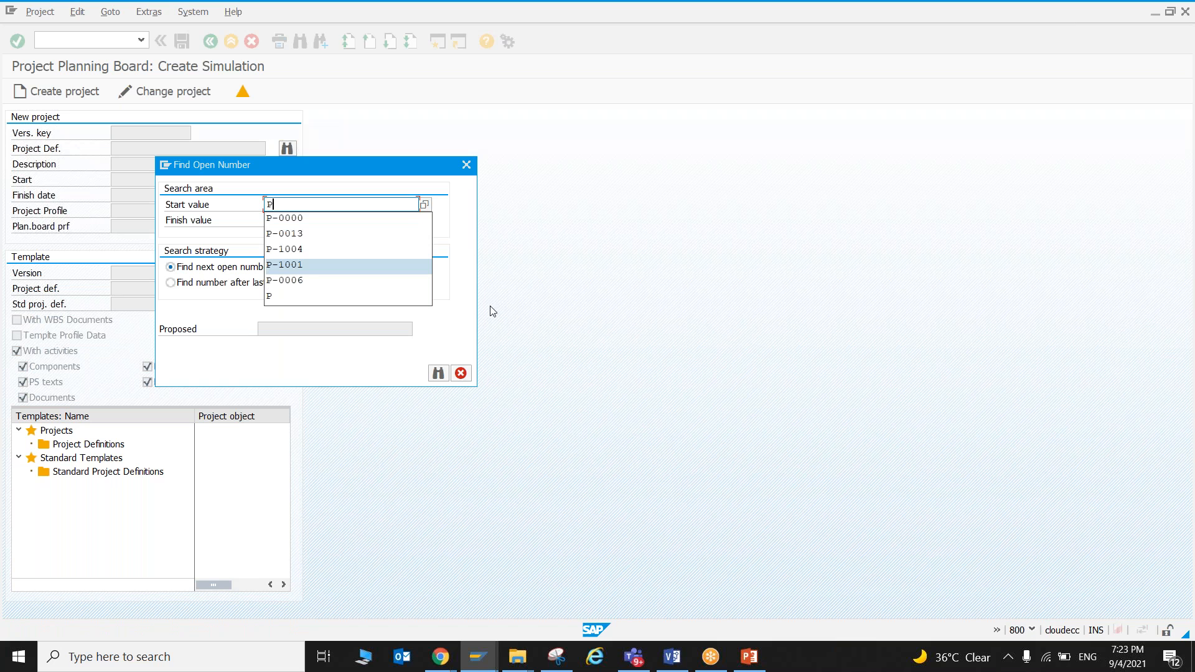
{"action": "left_click", "coordinate": [344, 218]}
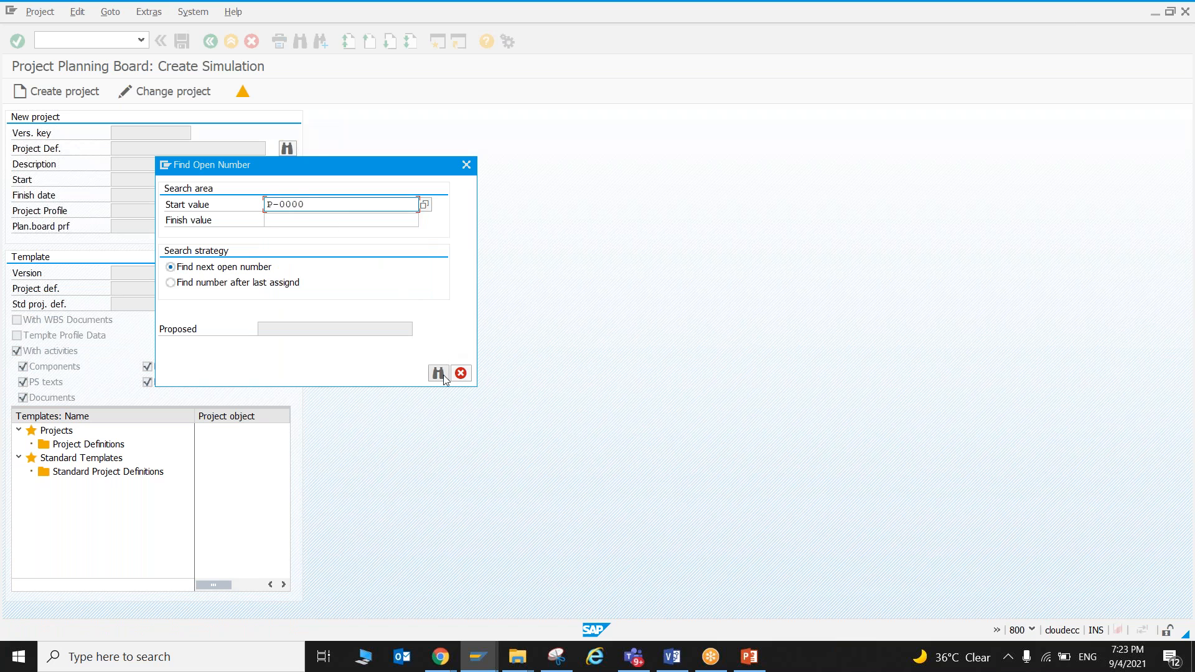
{"action": "left_click", "coordinate": [438, 373]}
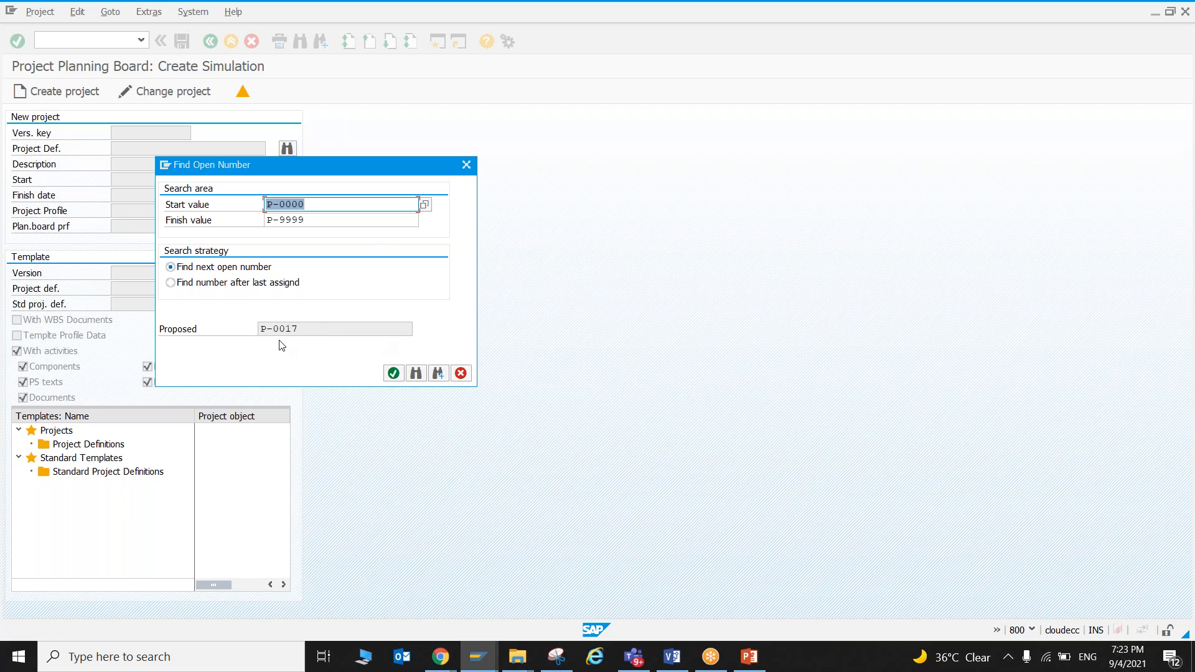
{"action": "left_click", "coordinate": [394, 373]}
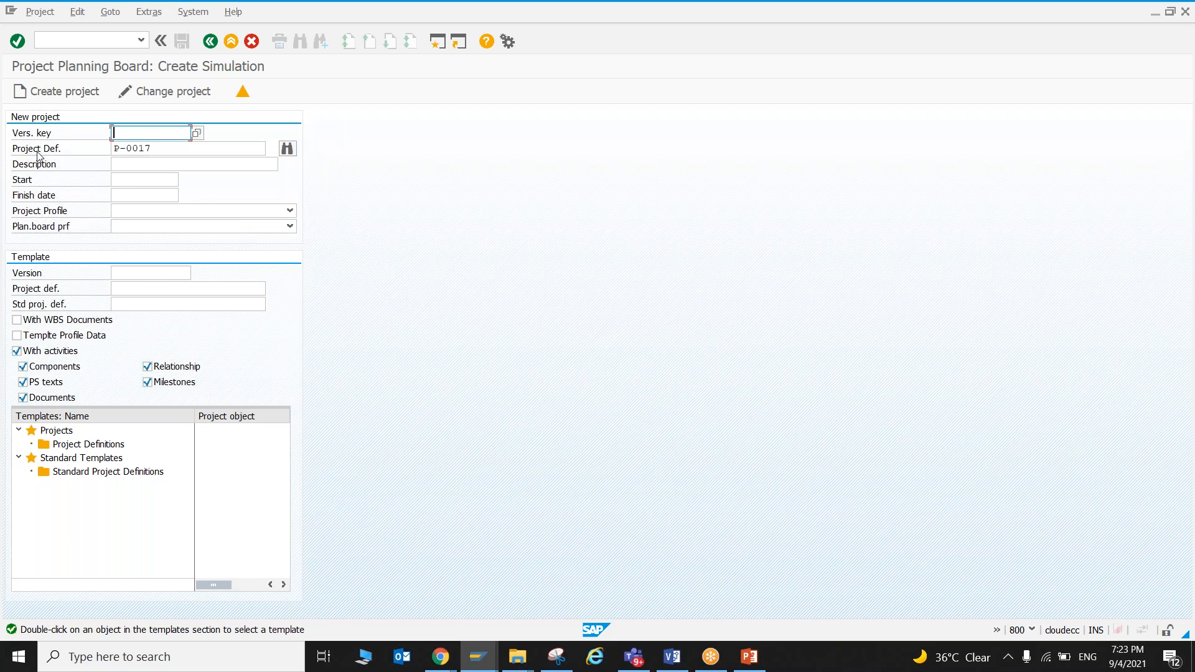
Assign version key M0001 from the M++++ Test Simulation mask by finding the next open number from M0000
{"action": "left_click", "coordinate": [197, 149]}
{"action": "key", "text": "Return"}
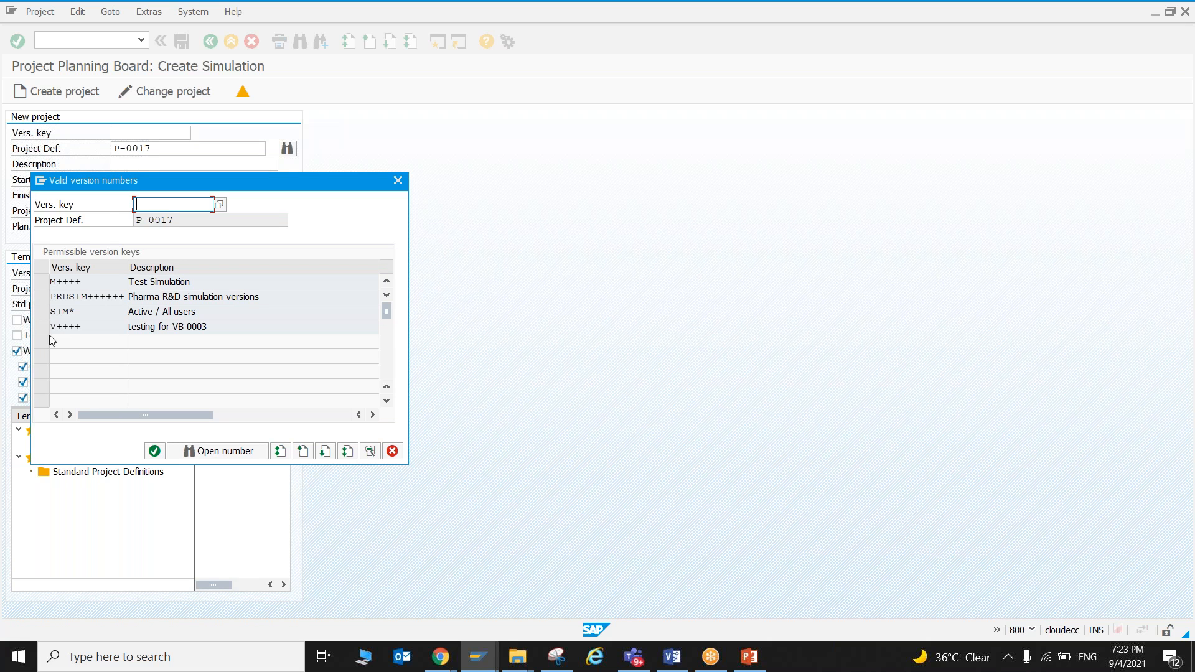
{"action": "left_click", "coordinate": [64, 287]}
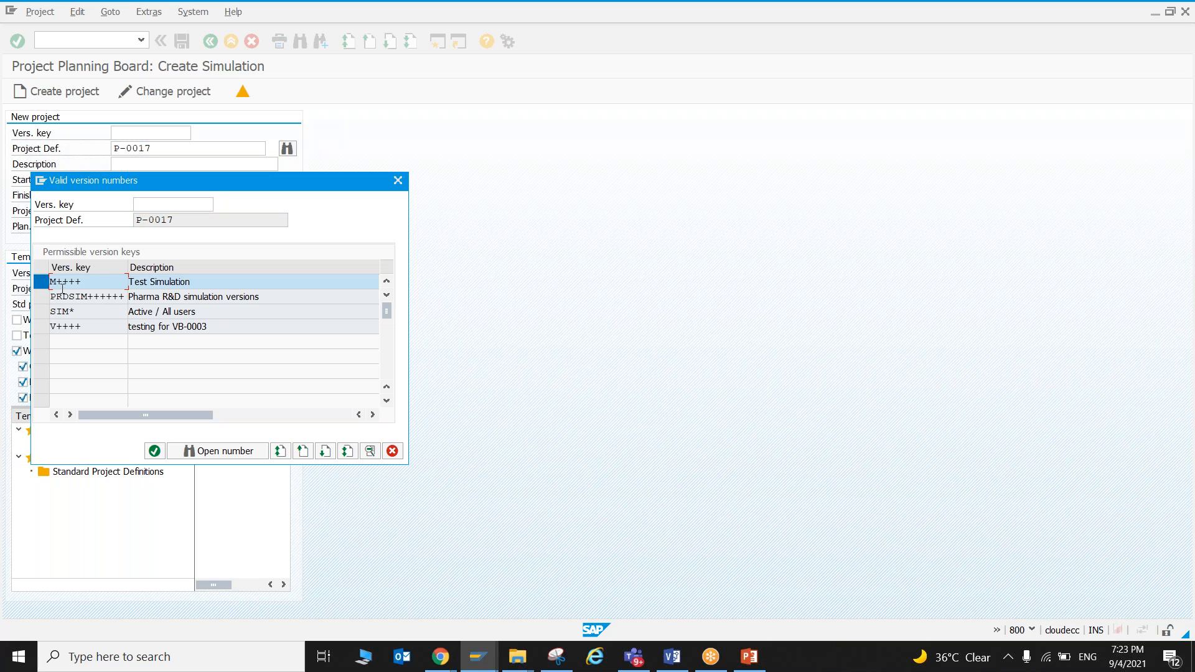
{"action": "left_click", "coordinate": [224, 451]}
{"action": "type", "text": "M0000"}
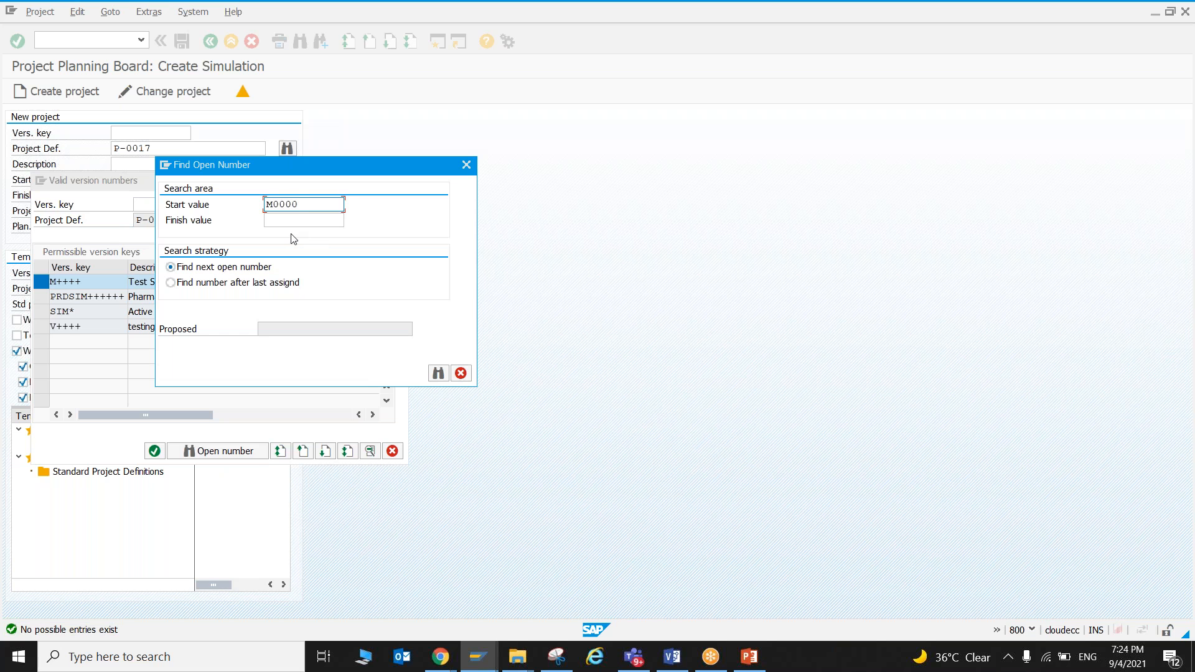
{"action": "left_click", "coordinate": [439, 374]}
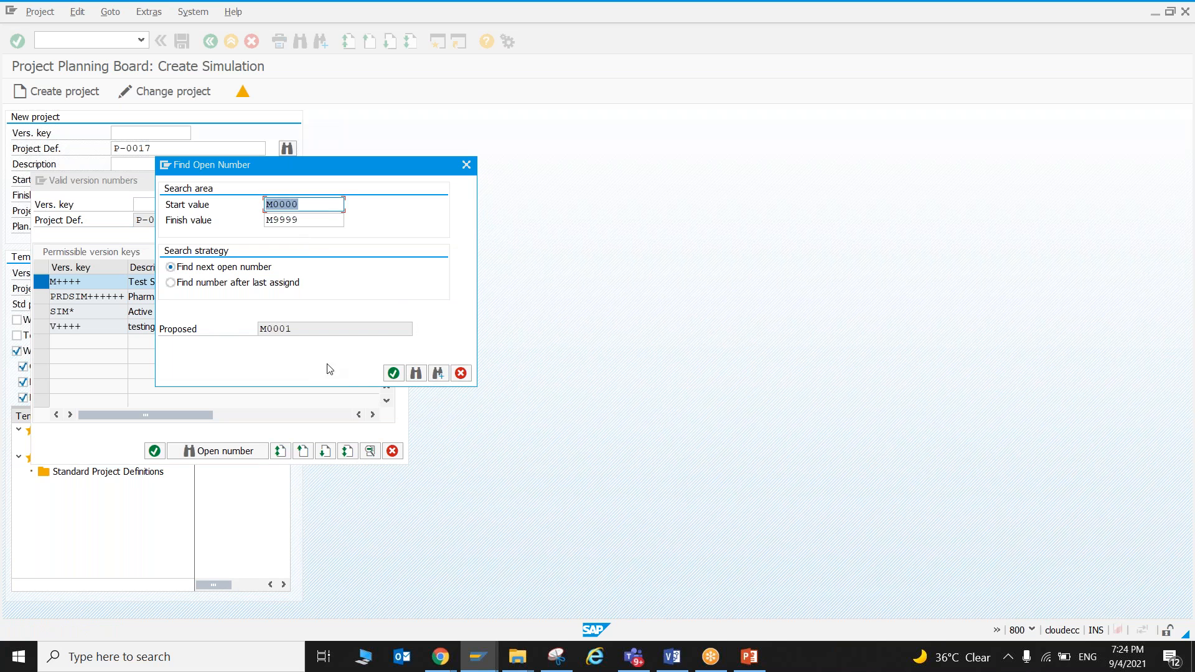
{"action": "left_click", "coordinate": [393, 374]}
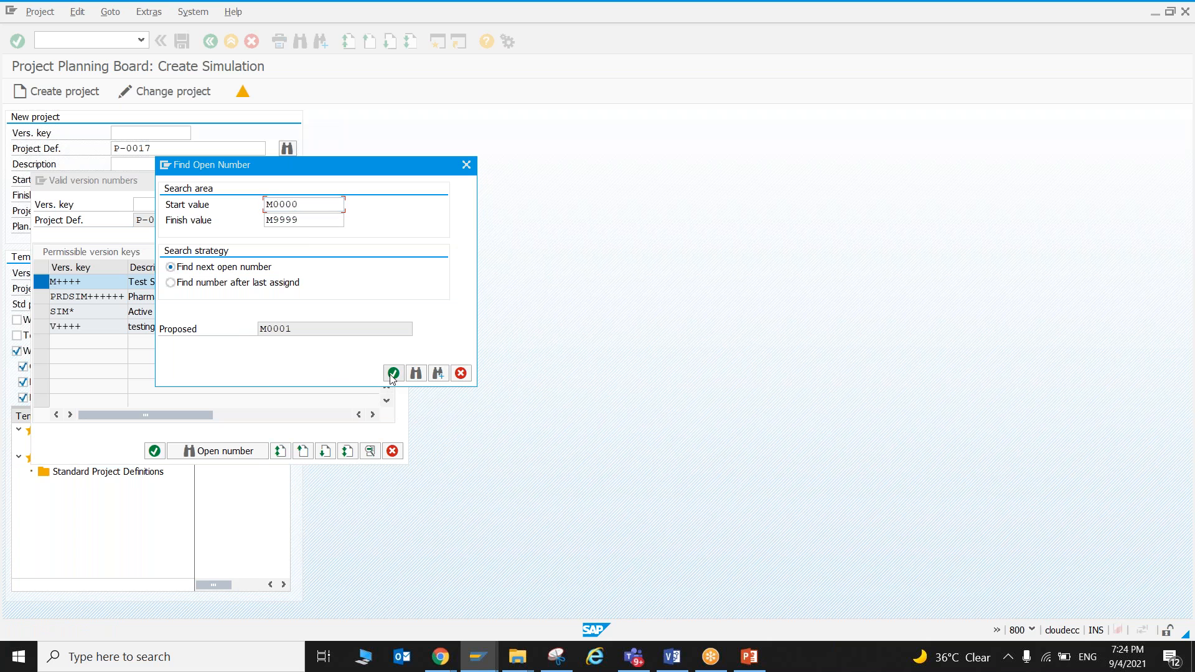
{"action": "left_click", "coordinate": [155, 453]}
Enter "Prototype for Construction Project" as the description of the new project
{"action": "key", "text": "Tab"}
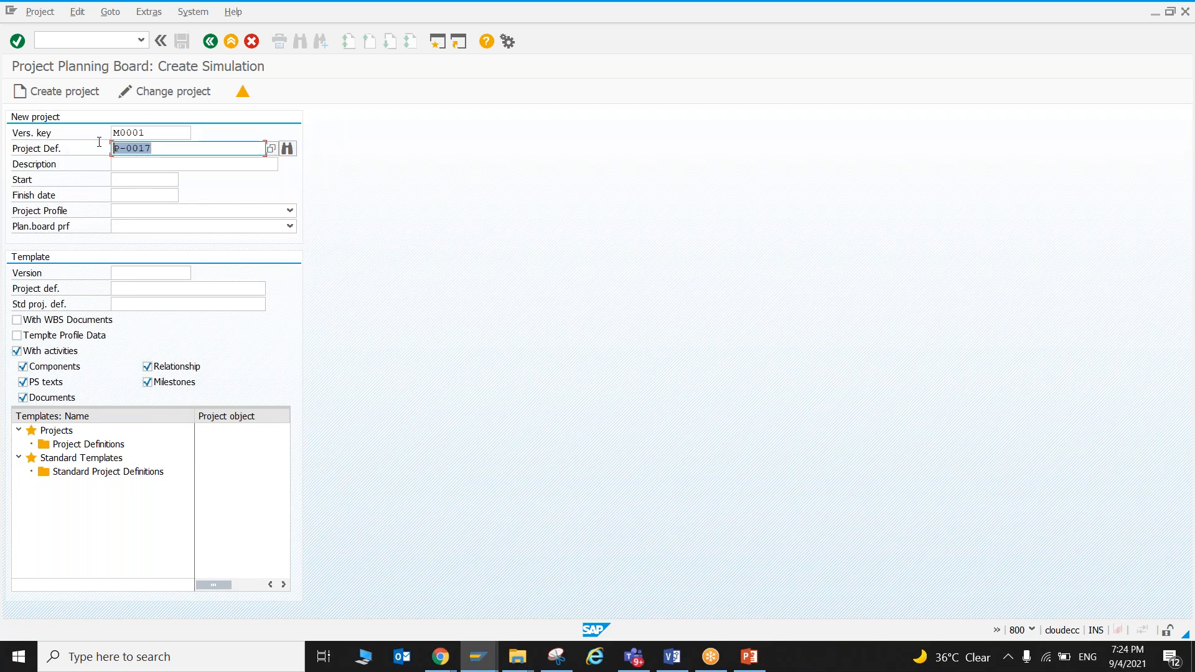
{"action": "key", "text": "Tab"}
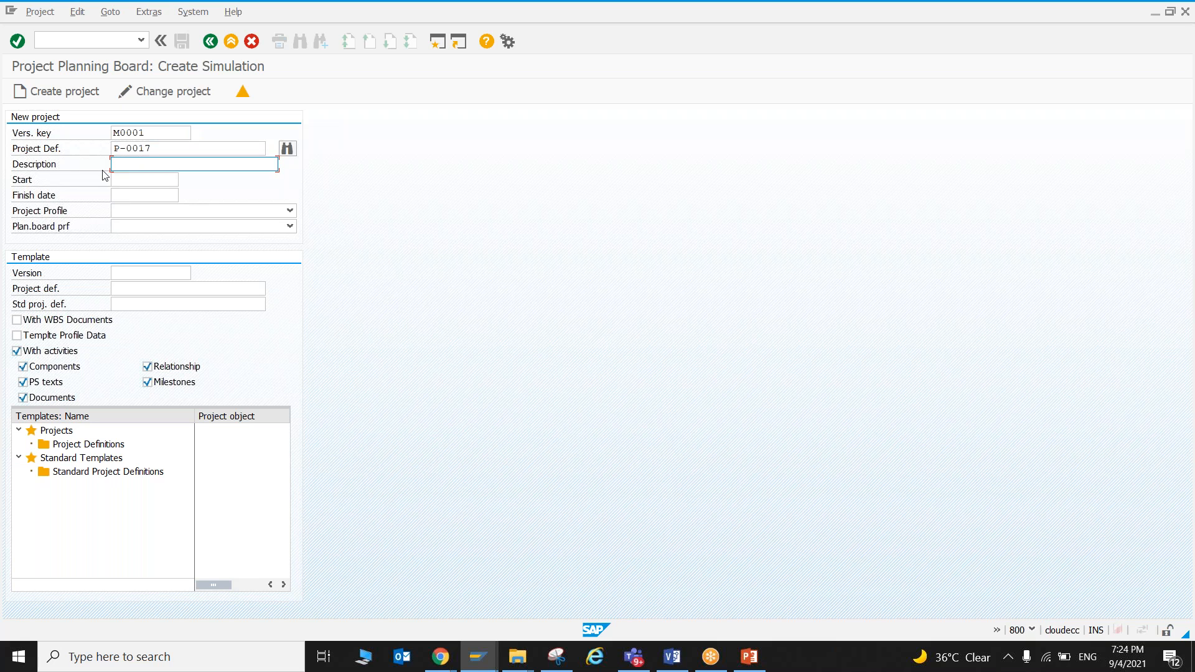
{"action": "type", "text": "Prto"}
{"action": "key", "text": "BackSpace"}
{"action": "key", "text": "BackSpace"}
{"action": "type", "text": "ototype for Construction Project"}
Set the project's start date to 01.10.2020 and its finish date to 31.12.2021
{"action": "key", "text": "Tab"}
{"action": "type", "text": "01.01"}
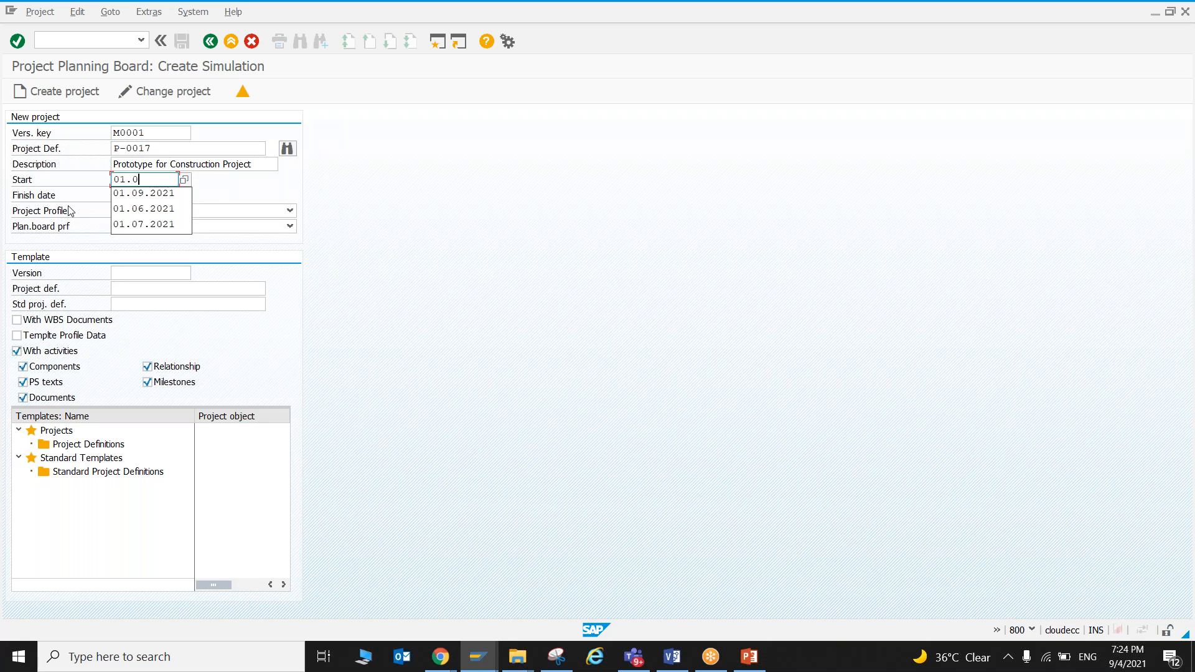
{"action": "key", "text": "BackSpace"}
{"action": "key", "text": "BackSpace"}
{"action": "type", "text": "10"}
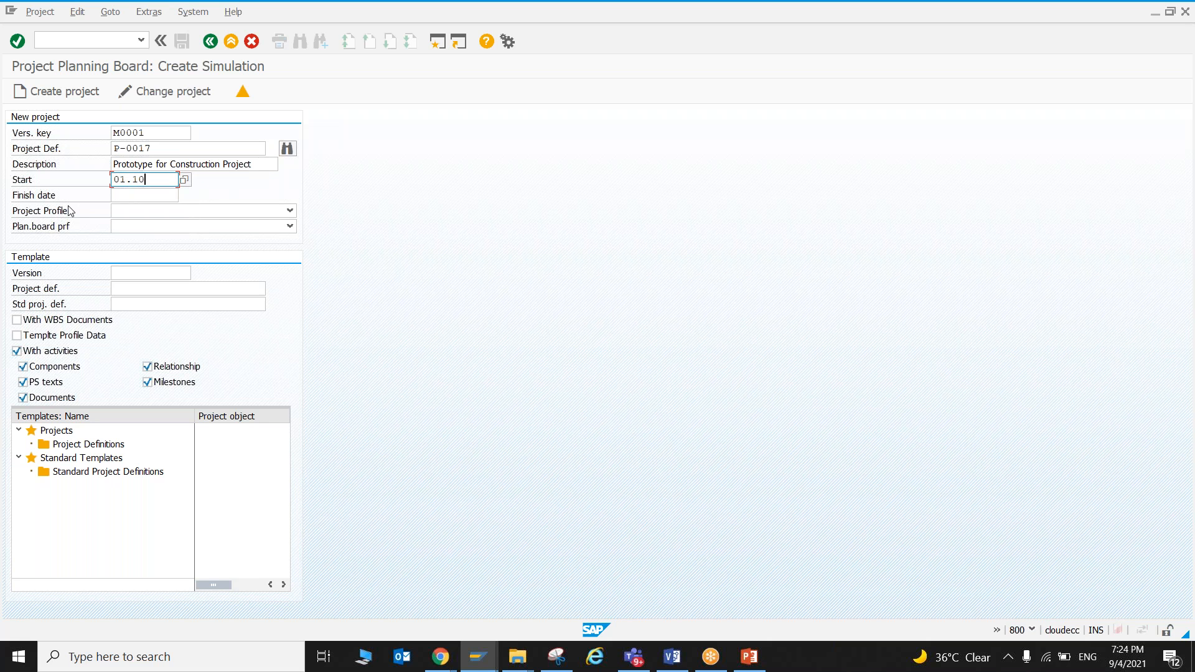
{"action": "type", "text": ".2020"}
{"action": "key", "text": "Tab"}
{"action": "type", "text": "3"}
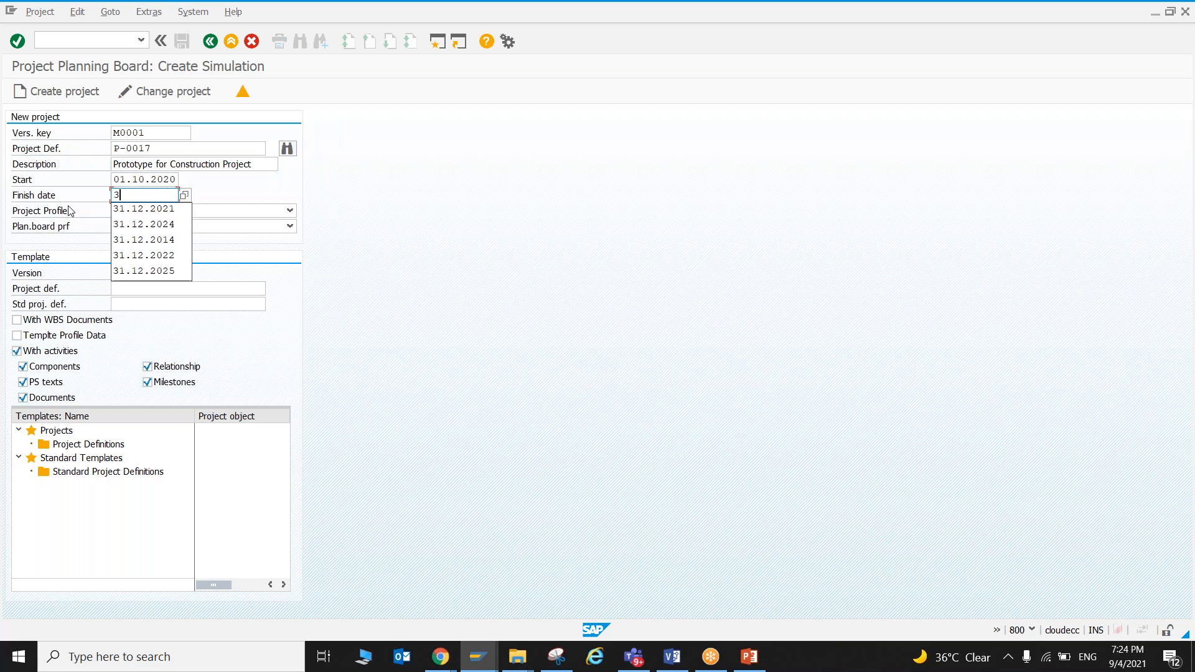
{"action": "type", "text": "1.12.2021"}
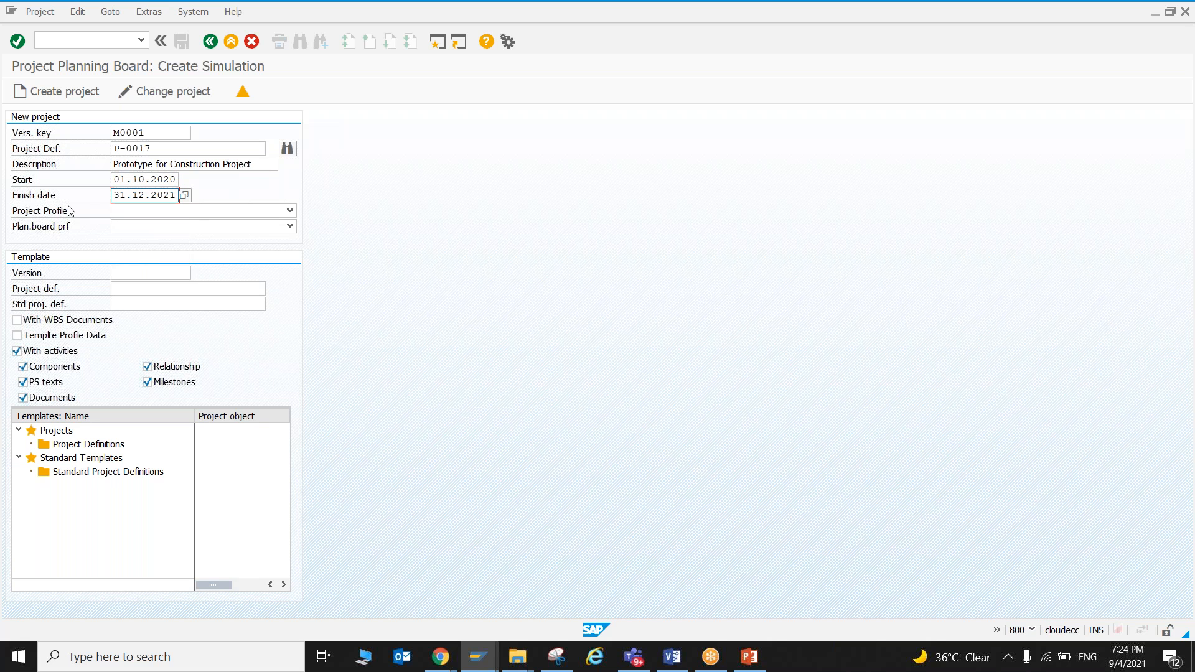
Choose ZPS0002 Investment Project (MyonEdu-2) as the project profile
{"action": "left_click", "coordinate": [156, 211]}
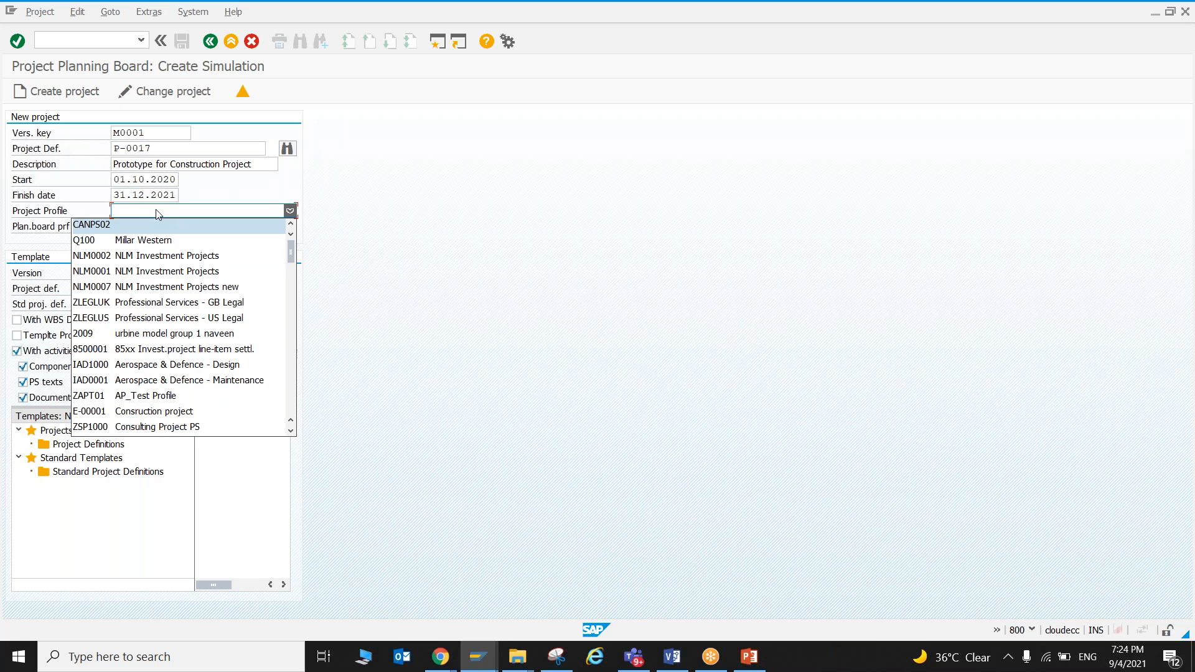
{"action": "scroll", "coordinate": [178, 258], "scroll_direction": "down", "scroll_amount": 15}
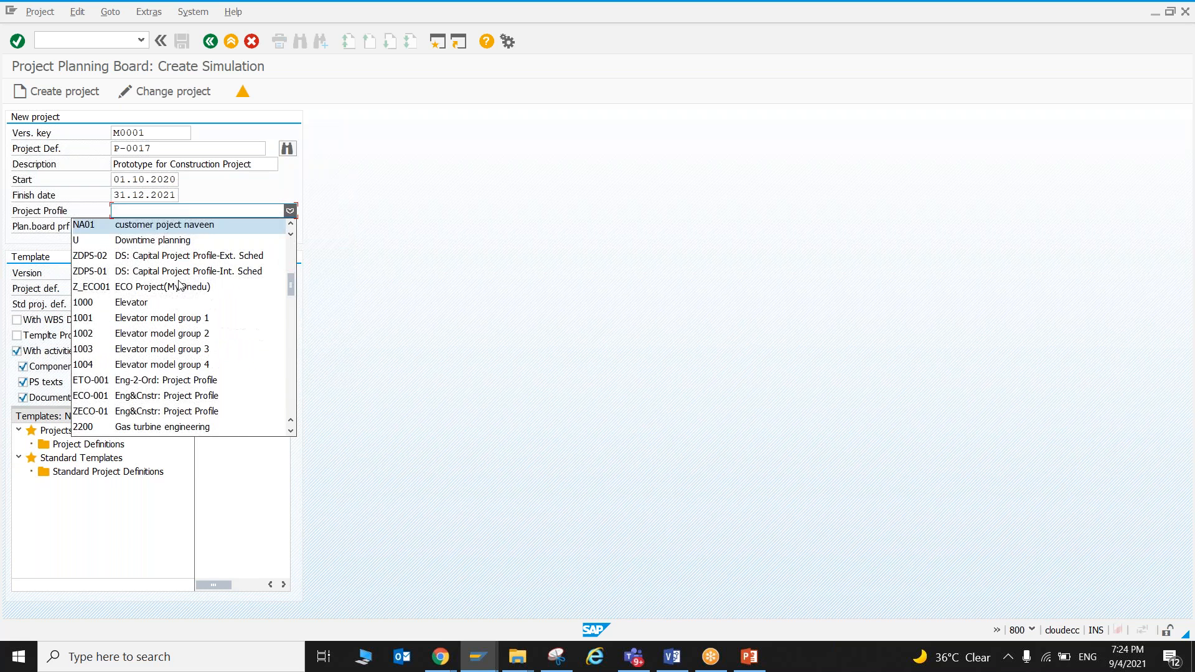
{"action": "scroll", "coordinate": [177, 309], "scroll_direction": "down", "scroll_amount": 1}
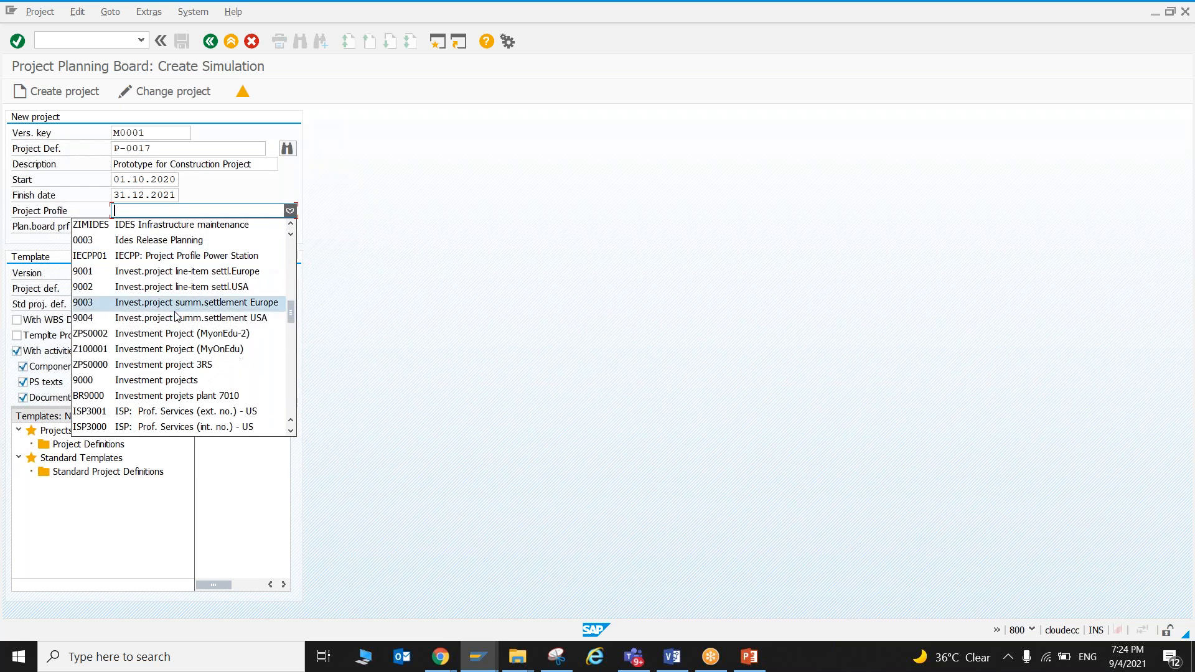
{"action": "left_click", "coordinate": [149, 334]}
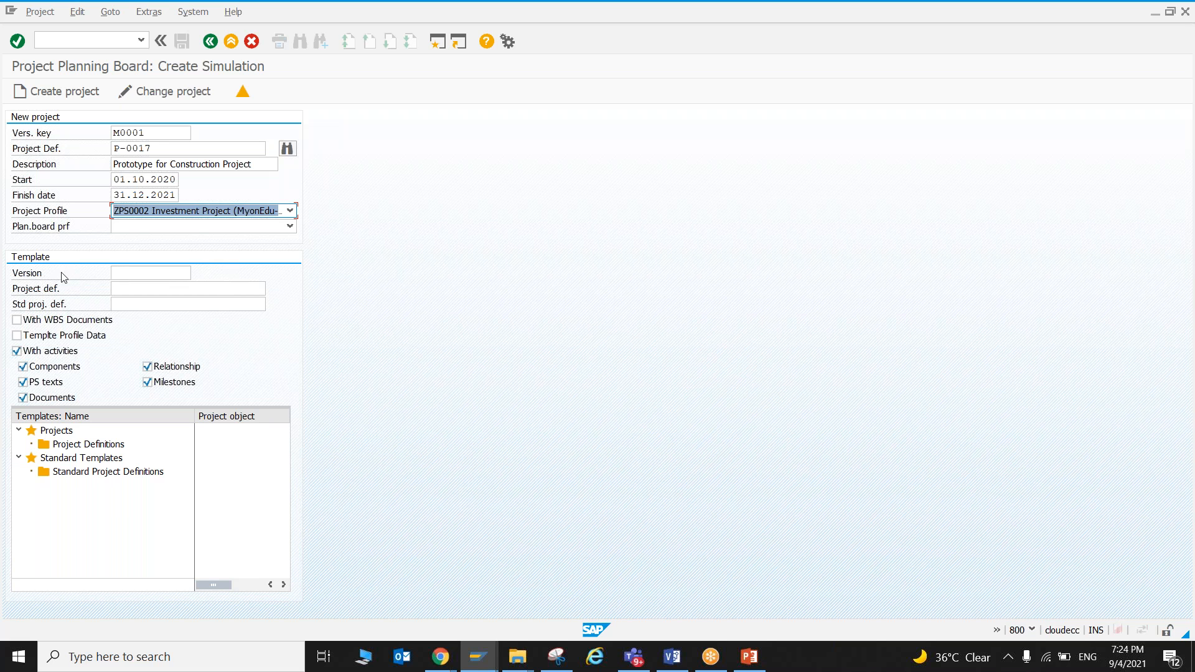
{"action": "left_click", "coordinate": [121, 273]}
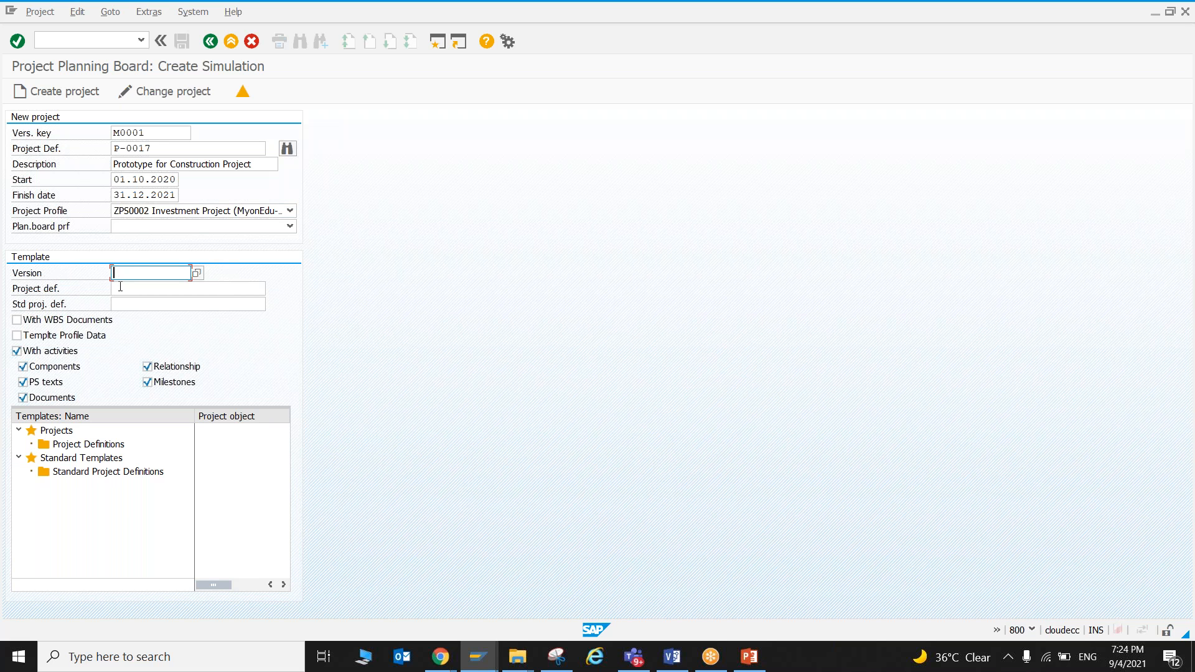
{"action": "key", "text": "Tab"}
{"action": "left_click", "coordinate": [131, 310]}
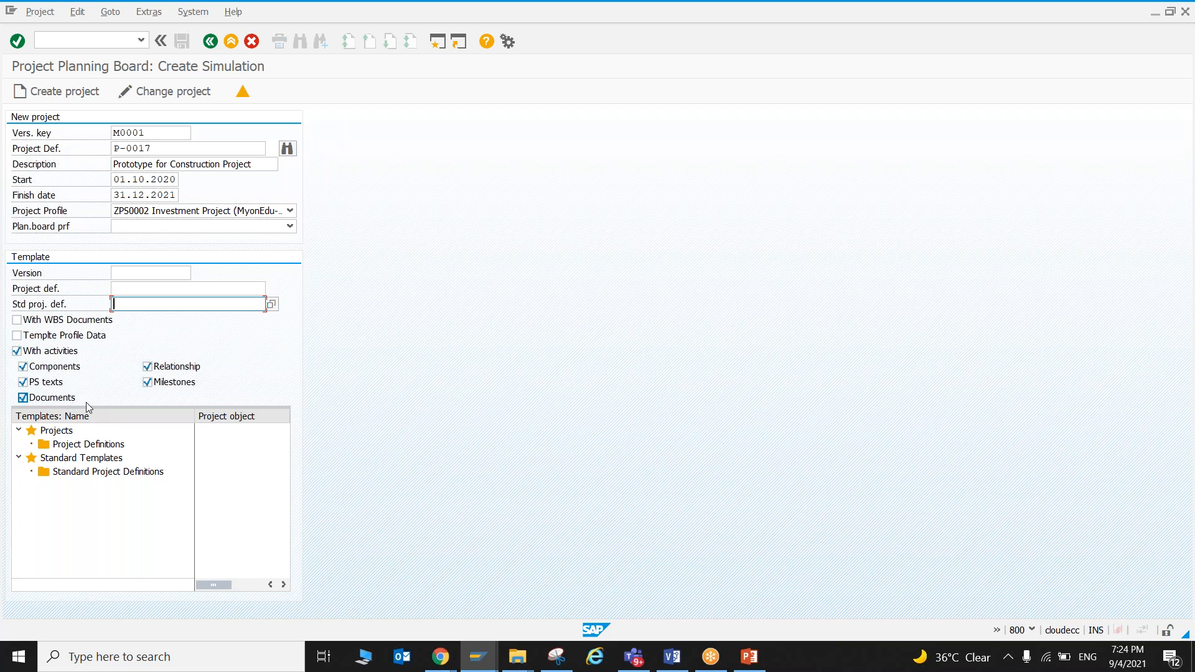
Create the simulation project with network profile SPPSJ01 and save it
{"action": "left_click", "coordinate": [50, 91]}
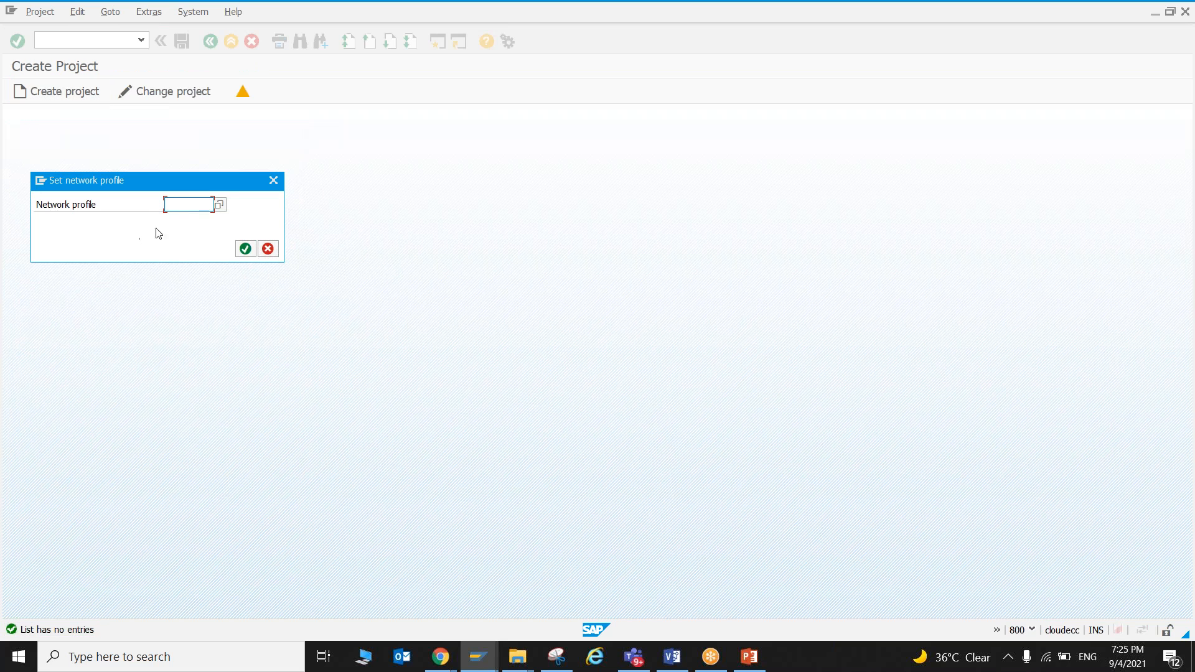
{"action": "left_click", "coordinate": [219, 205]}
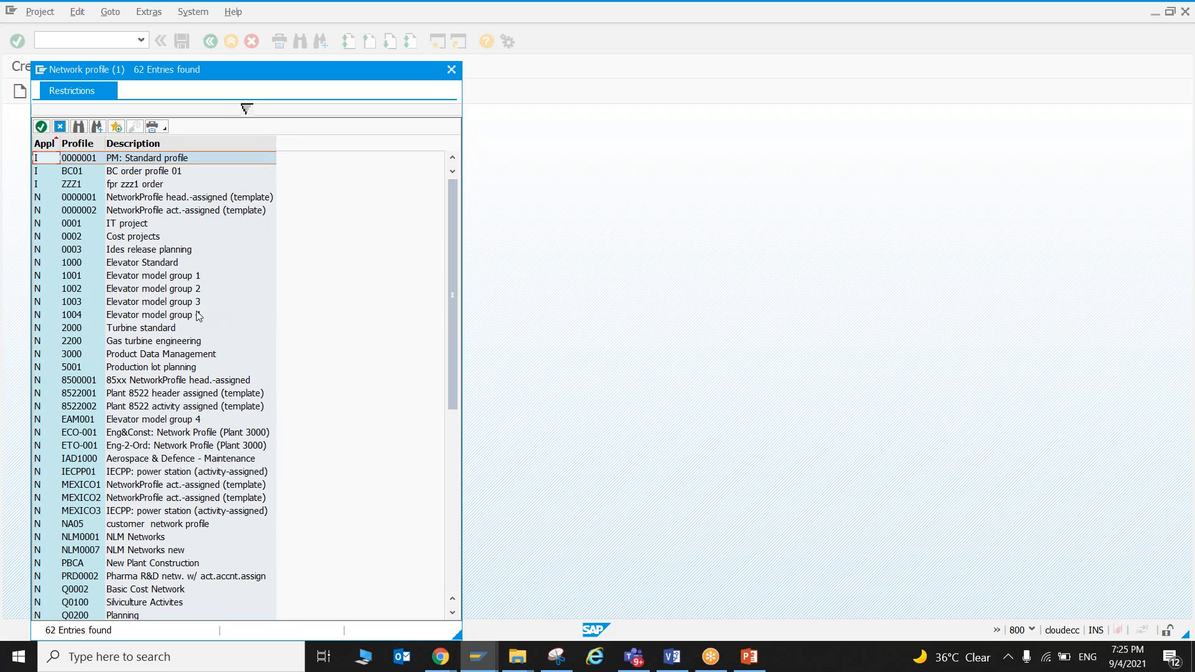
{"action": "scroll", "coordinate": [130, 508], "scroll_direction": "down", "scroll_amount": 9}
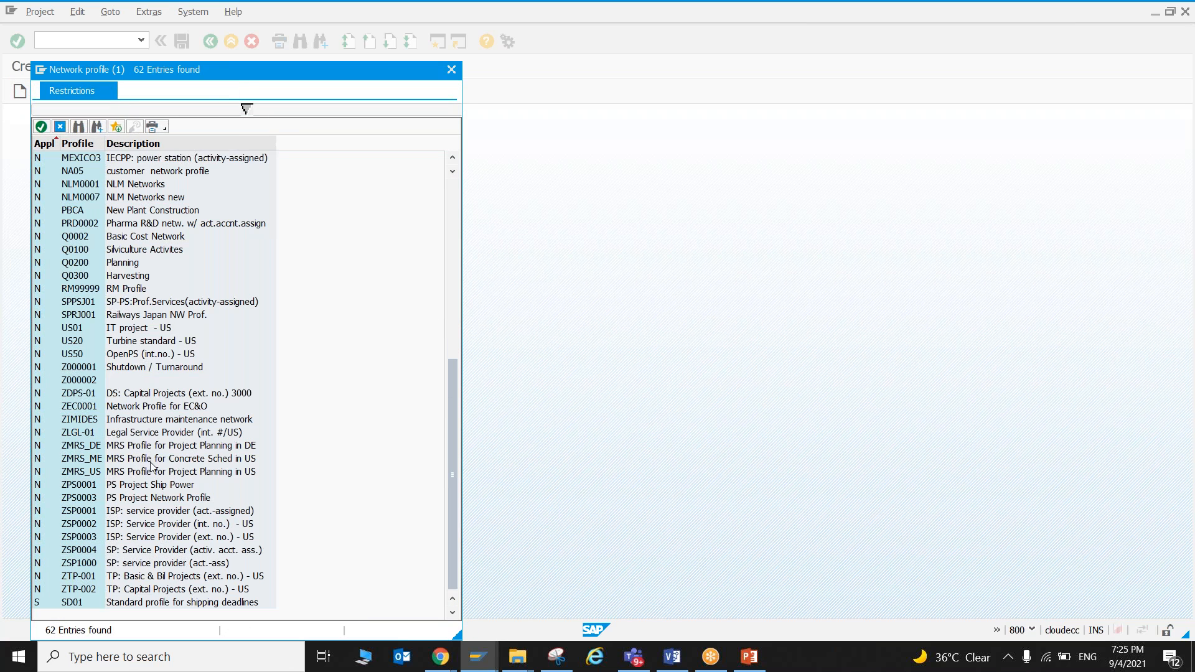
{"action": "scroll", "coordinate": [112, 398], "scroll_direction": "up", "scroll_amount": 4}
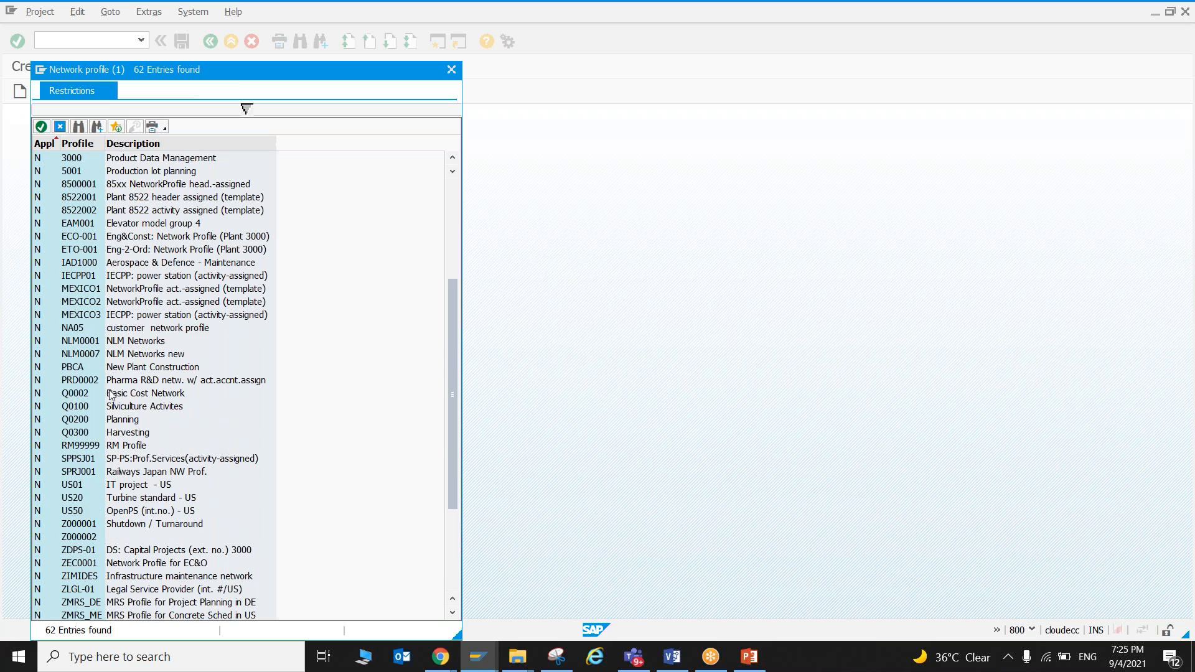
{"action": "double_click", "coordinate": [135, 466]}
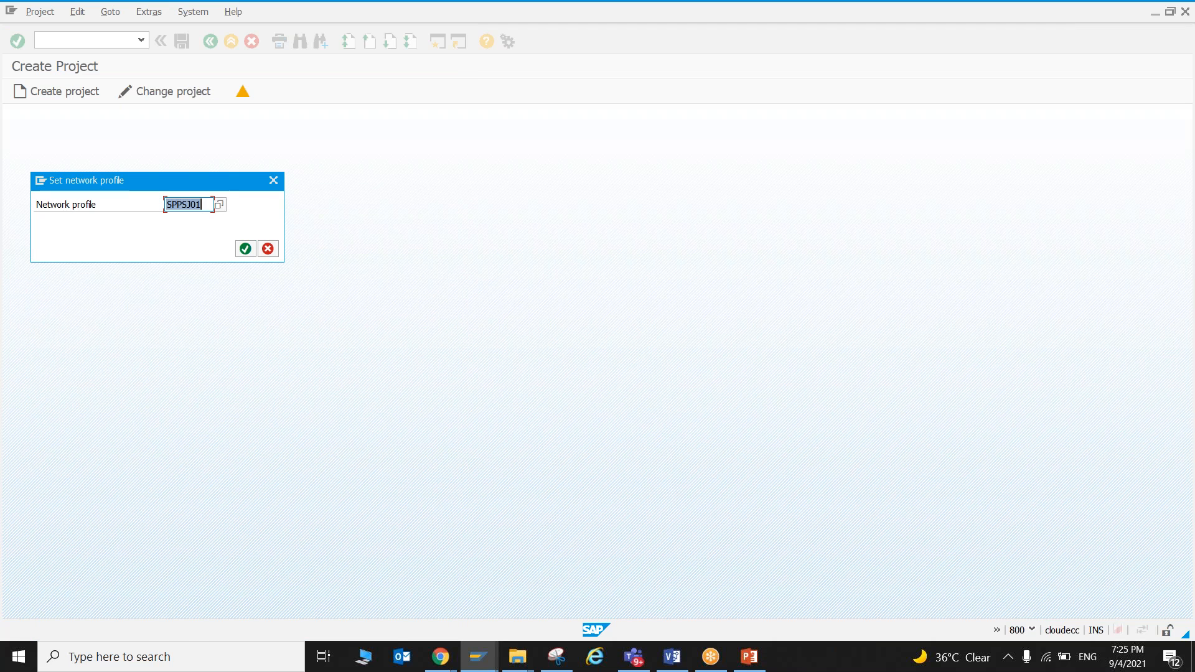
{"action": "left_click", "coordinate": [245, 249]}
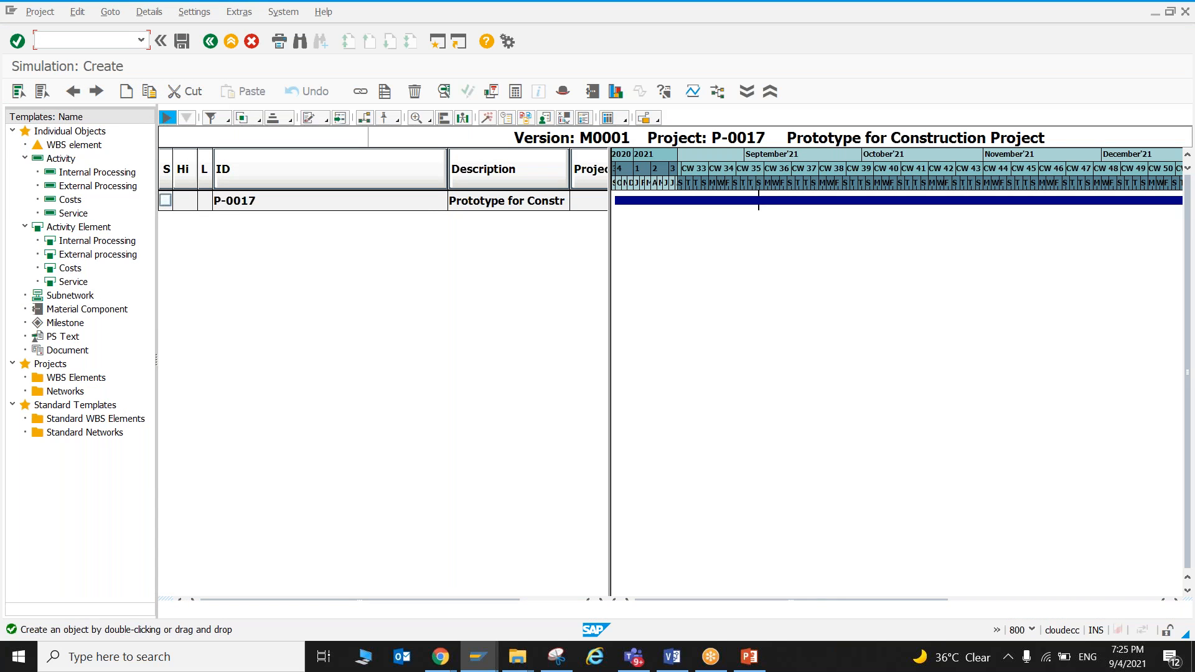
{"action": "double_click", "coordinate": [244, 201]}
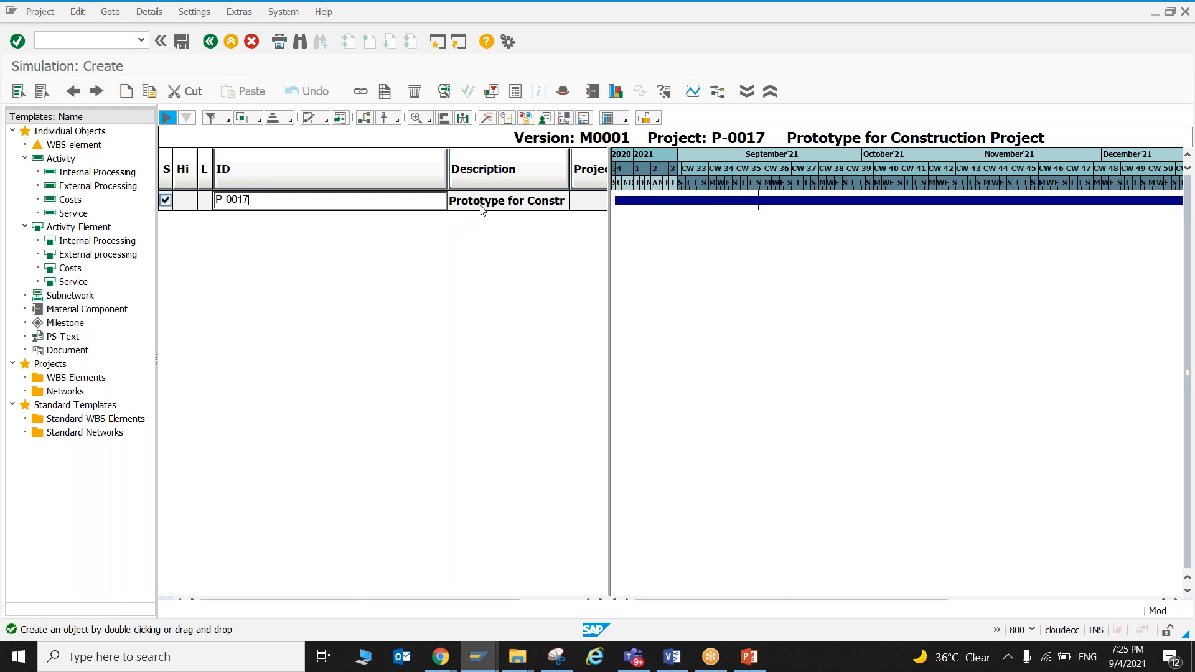
{"action": "left_click", "coordinate": [182, 45]}
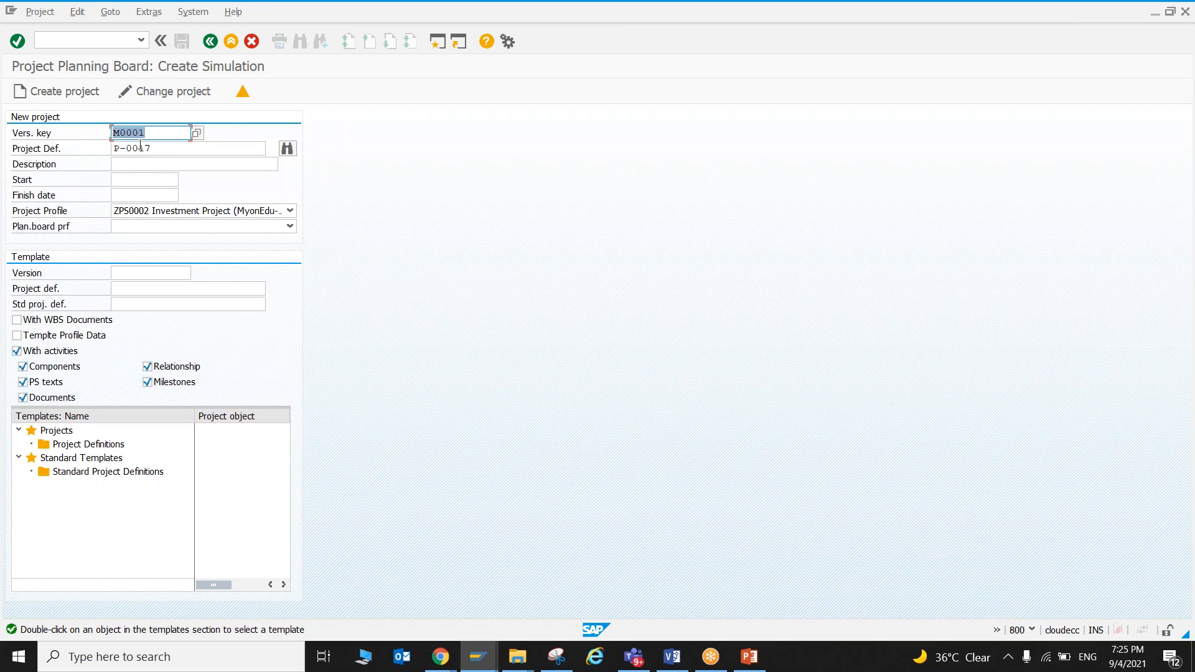
Try to open simulation version M0001 of project P-0017 for changes
{"action": "left_click", "coordinate": [163, 93]}
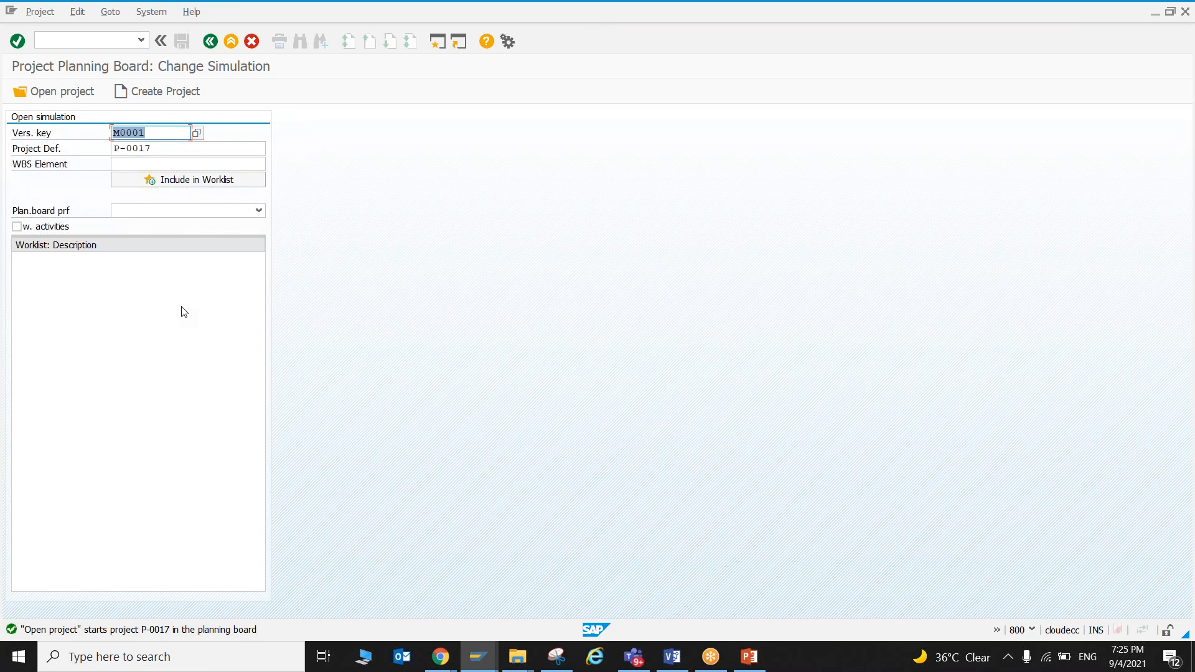
{"action": "left_click", "coordinate": [63, 91]}
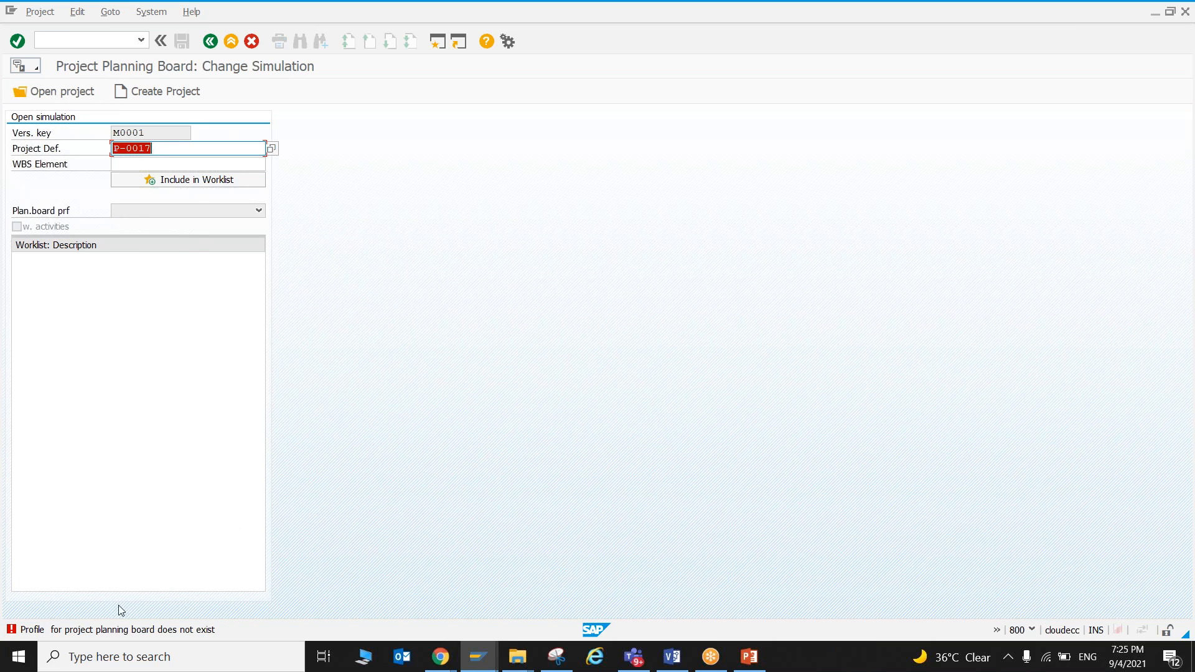
{"action": "left_click", "coordinate": [209, 42]}
{"action": "left_click", "coordinate": [207, 42]}
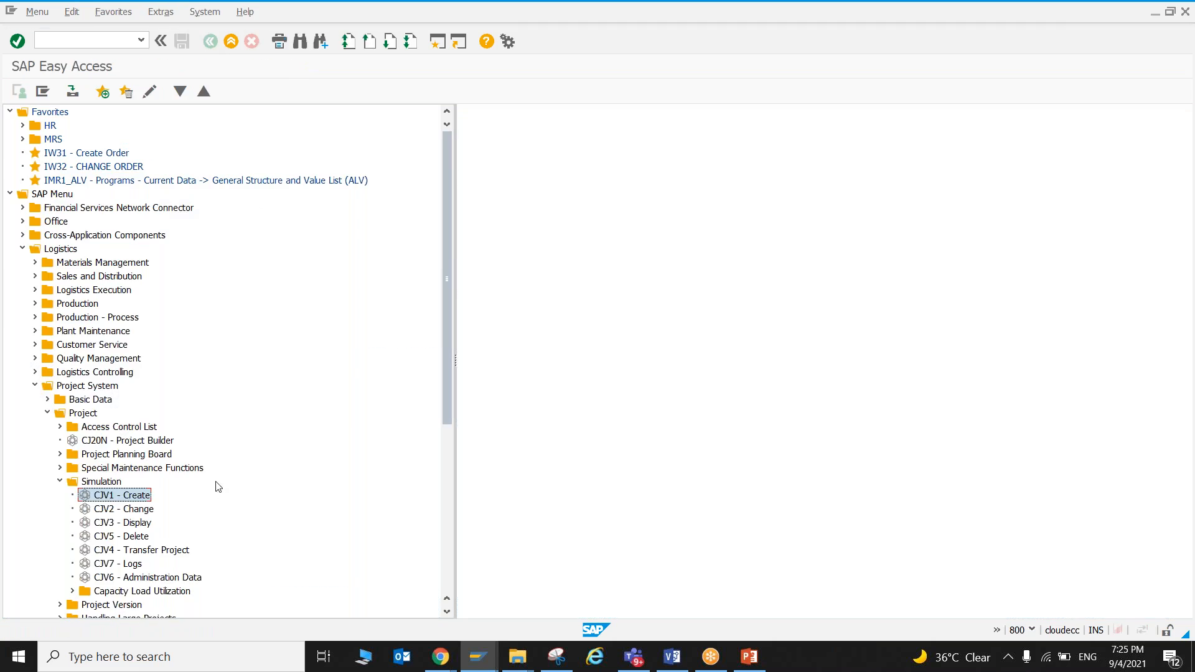
{"action": "double_click", "coordinate": [118, 509]}
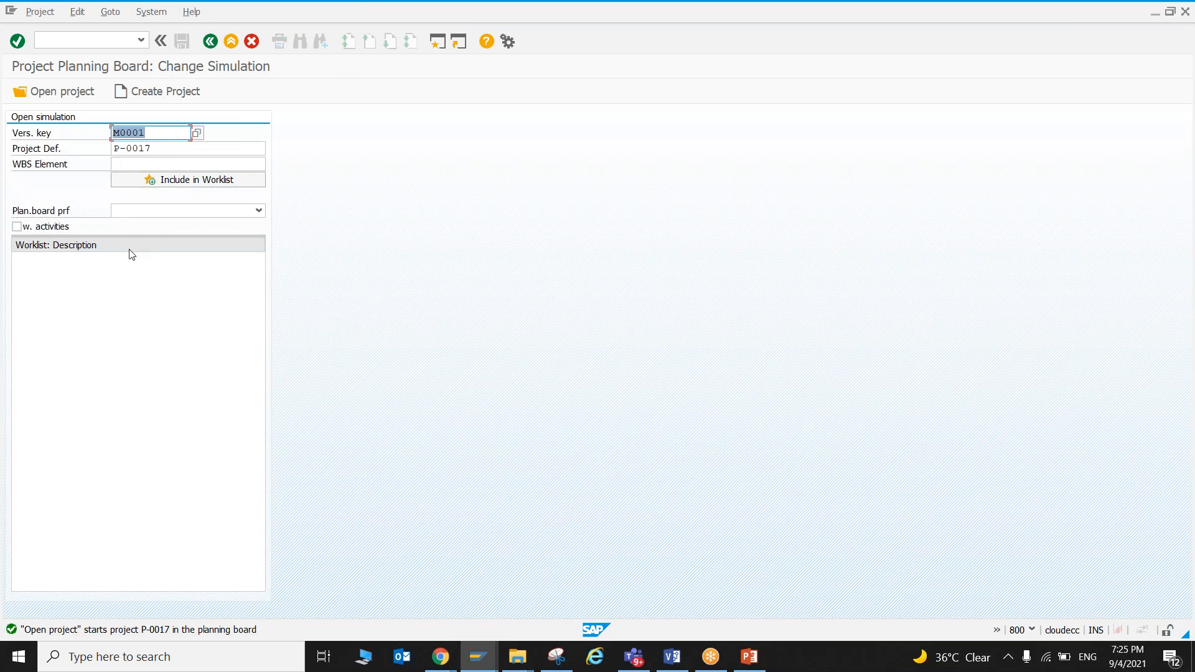
{"action": "key", "text": "Return"}
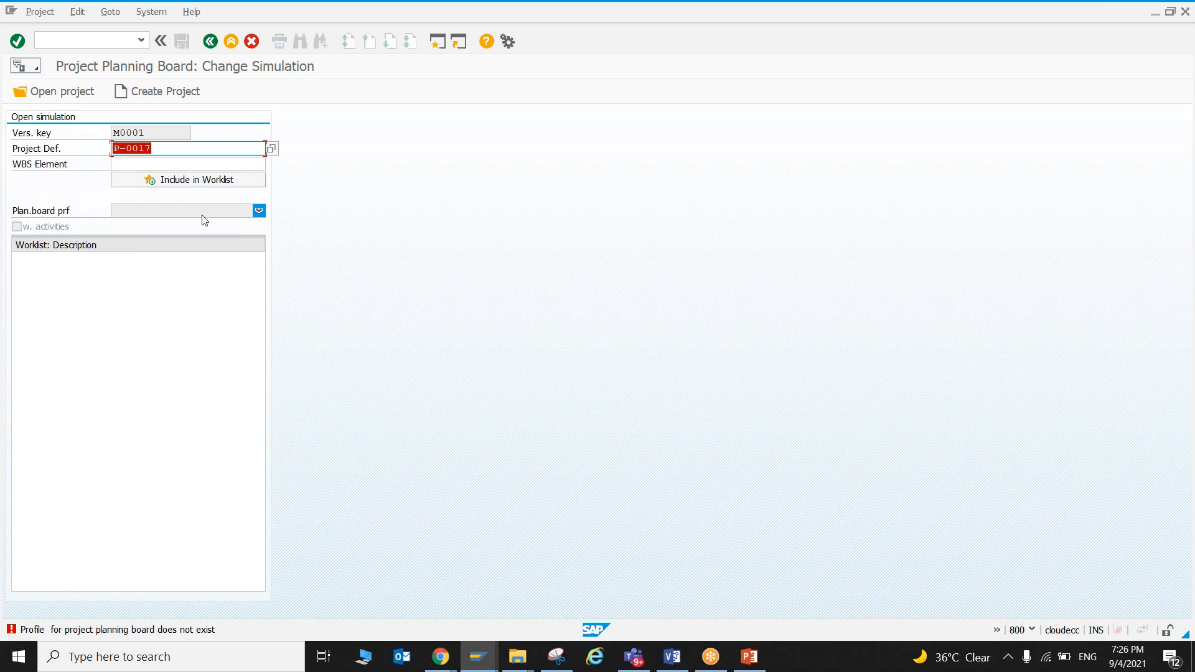
{"action": "left_click", "coordinate": [210, 41]}
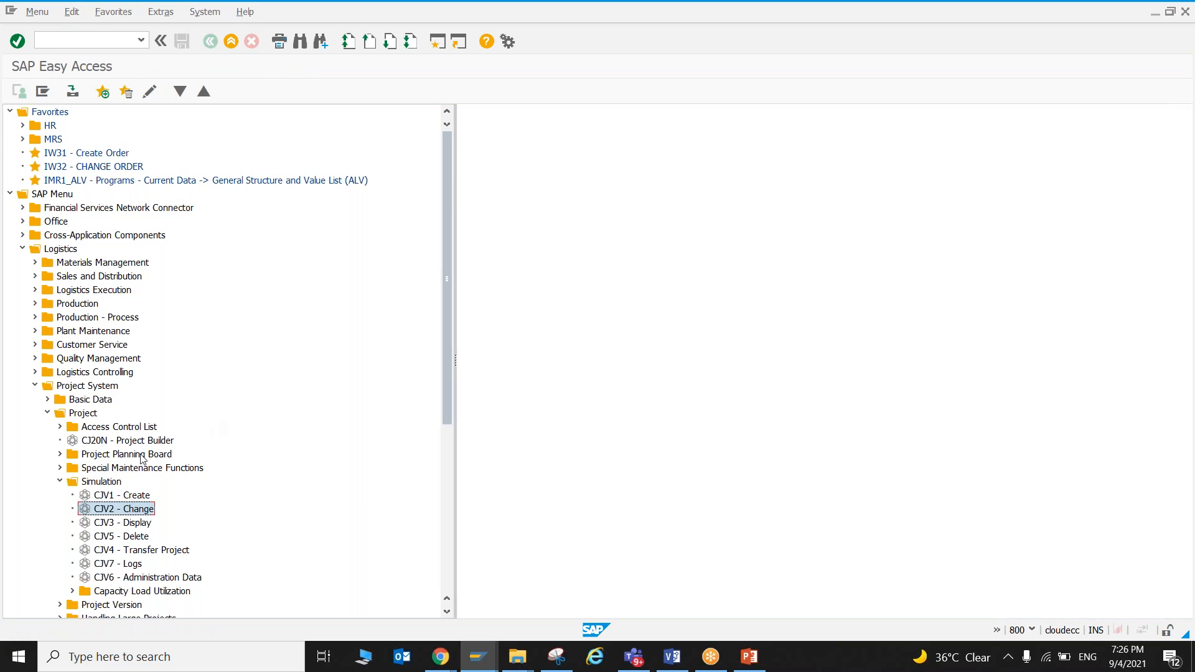
Start a new simulation with version key M0002 and planning board profile SAPPS_TP0001
{"action": "double_click", "coordinate": [127, 496]}
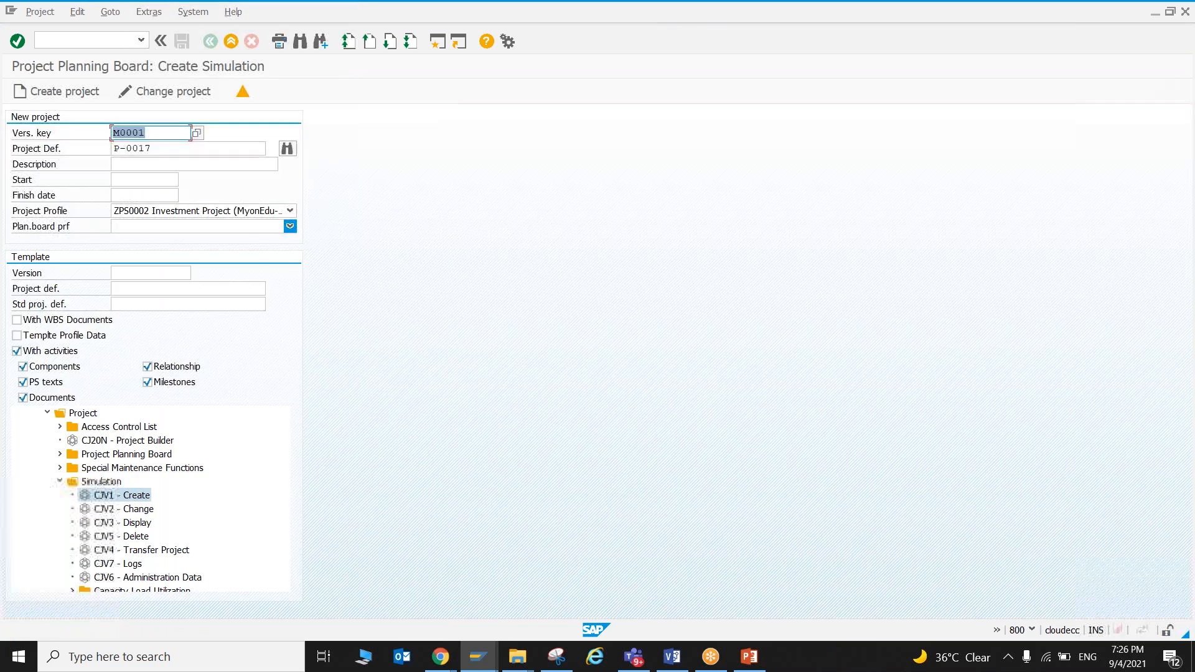
{"action": "left_click", "coordinate": [157, 135]}
{"action": "key", "text": "BackSpace"}
{"action": "type", "text": "2"}
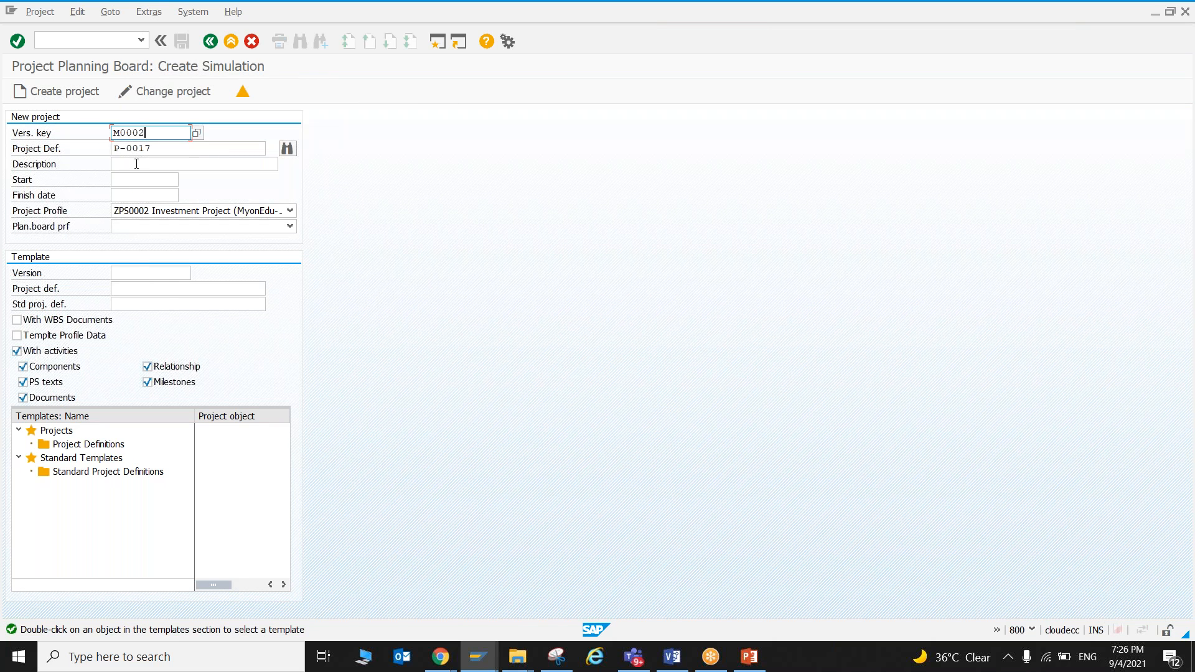
{"action": "left_click", "coordinate": [166, 228]}
{"action": "scroll", "coordinate": [137, 367], "scroll_direction": "down", "scroll_amount": 1}
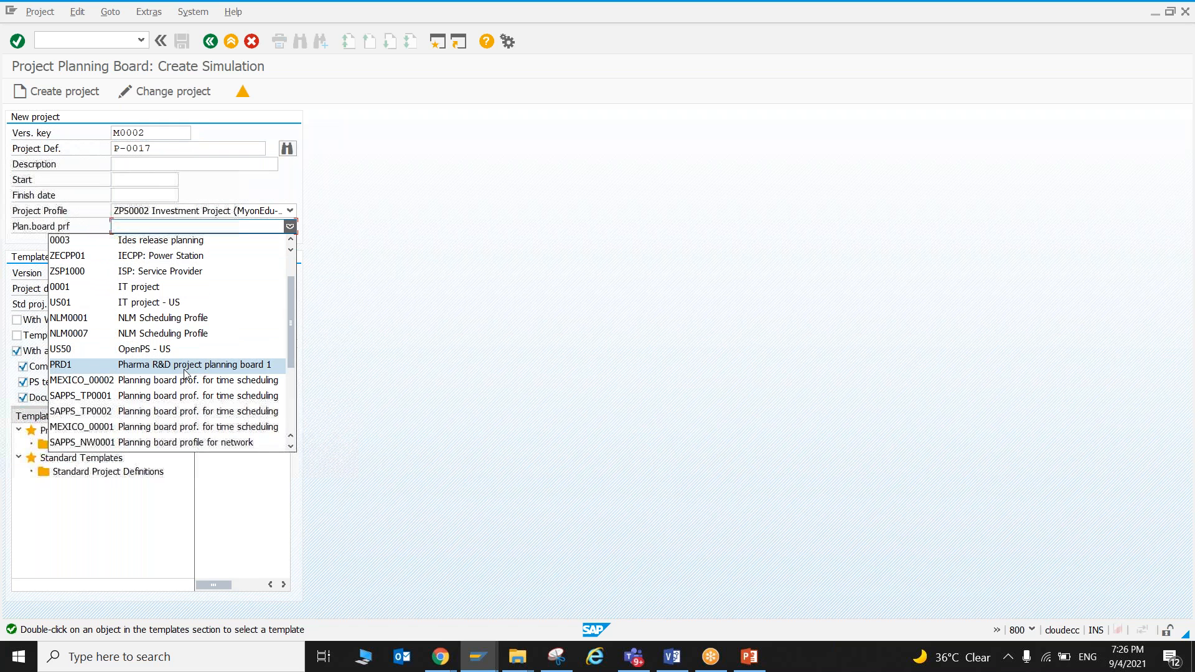
{"action": "left_click", "coordinate": [142, 397]}
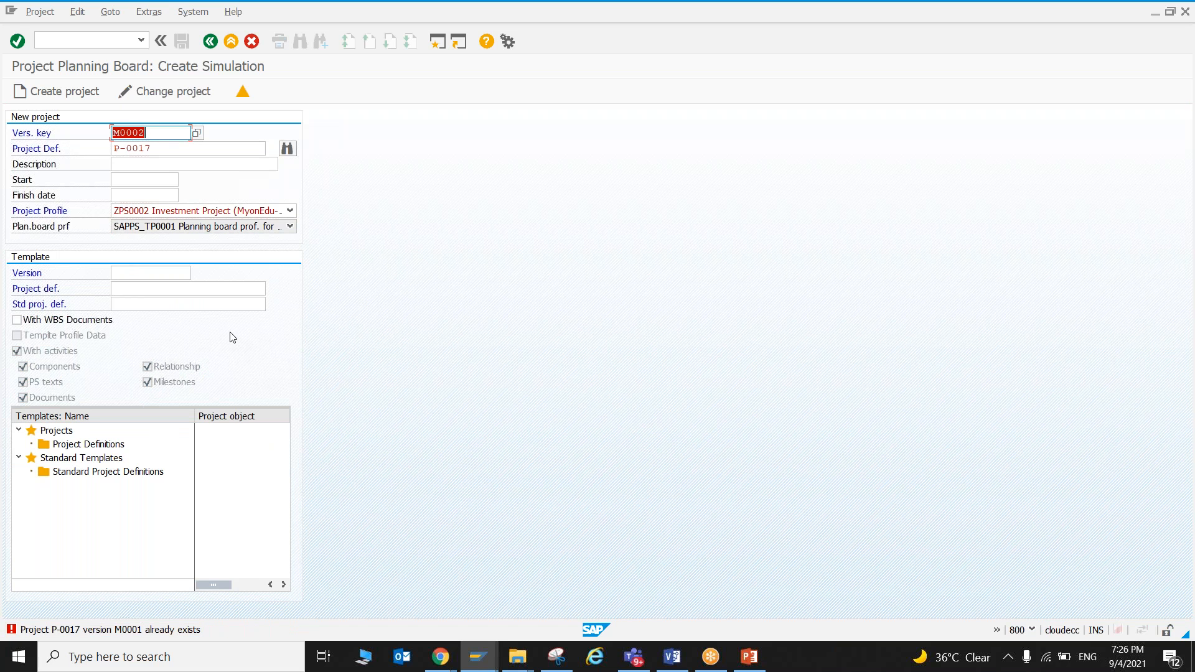
Set the new simulation's project definition to P-0018 and its version key to M0001
{"action": "left_click", "coordinate": [169, 147]}
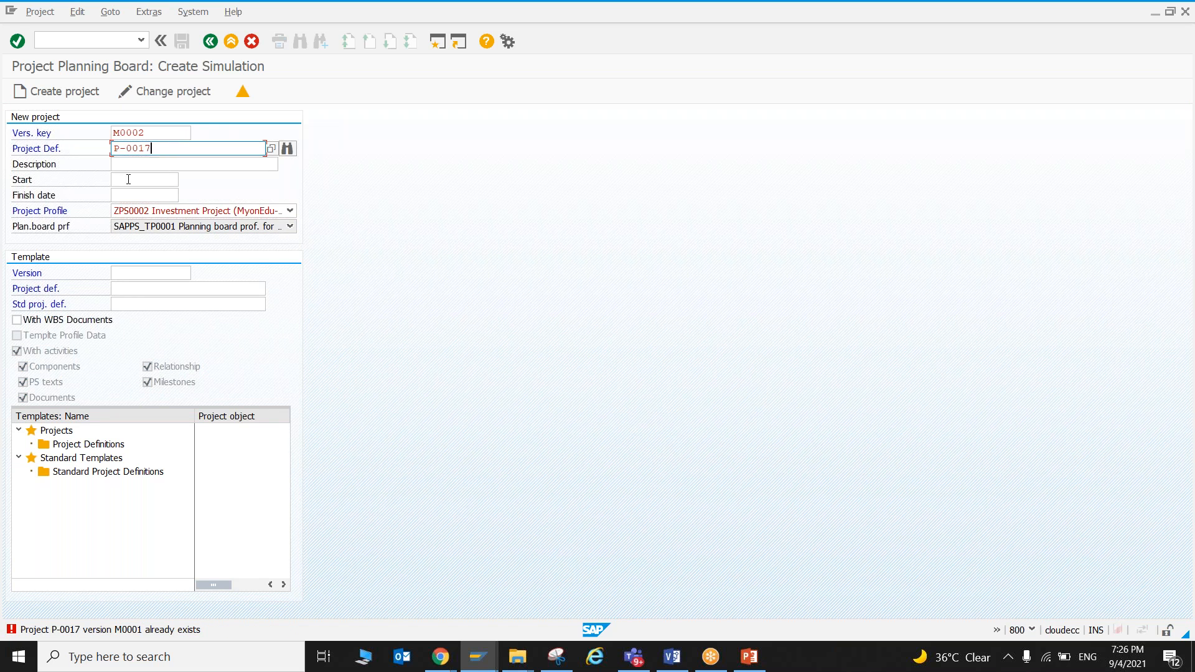
{"action": "key", "text": "BackSpace"}
{"action": "type", "text": "8"}
{"action": "left_click", "coordinate": [144, 134]}
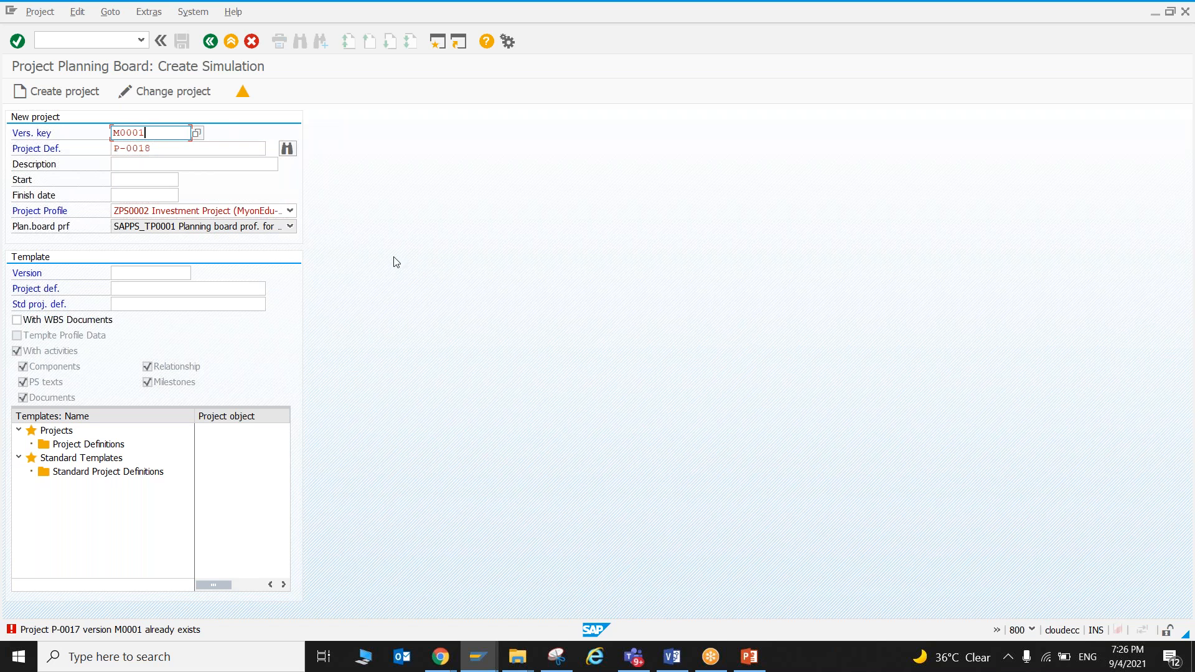
Set the start date to 01.10.2020 and create the simulation project
{"action": "left_click", "coordinate": [62, 93]}
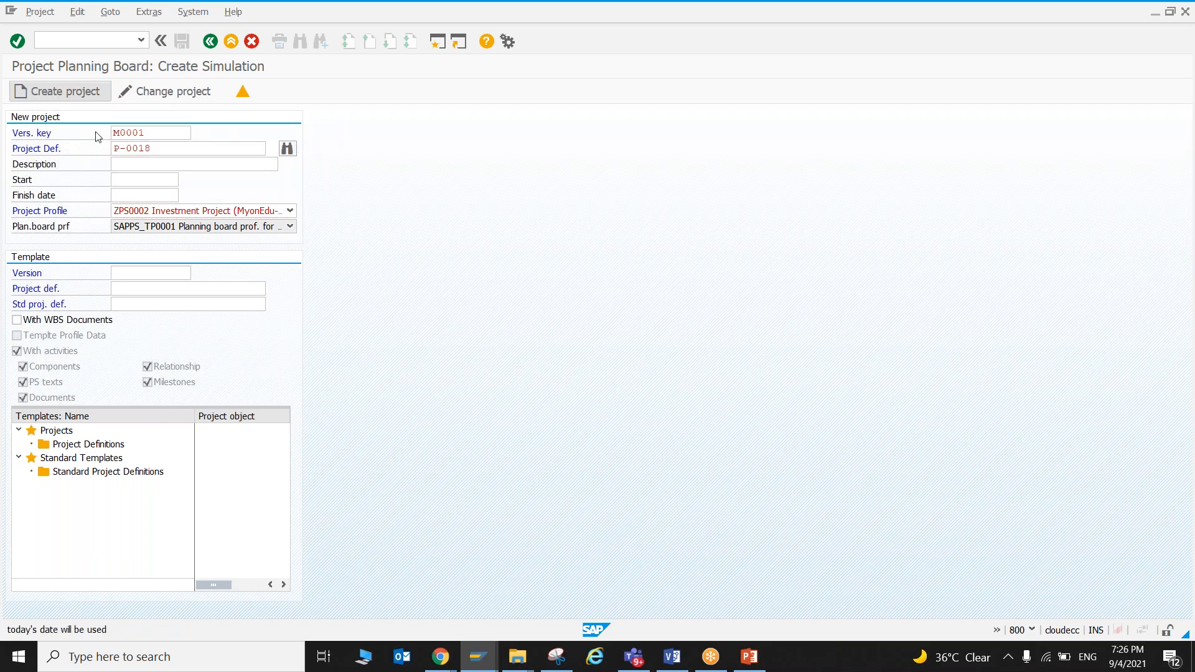
{"action": "type", "text": "01.10.2020"}
{"action": "left_click", "coordinate": [44, 94]}
{"action": "left_click", "coordinate": [201, 219]}
{"action": "left_click", "coordinate": [245, 248]}
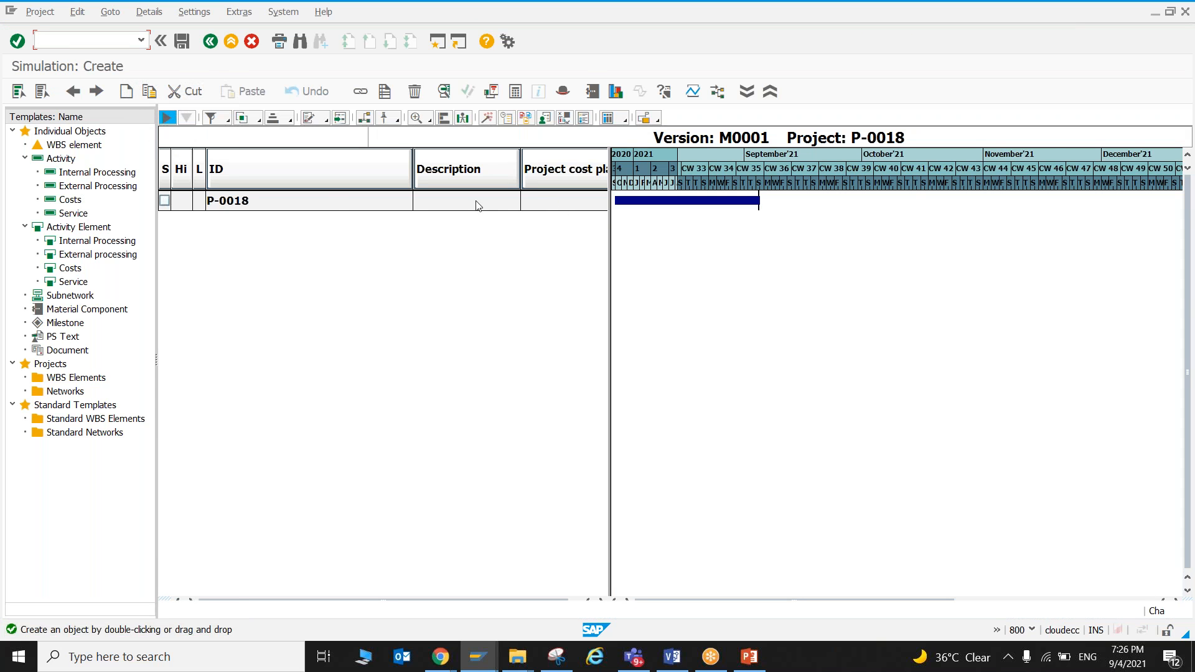
Enter "Prototype for Construction Project" as the description of project definition P-0018 and save the simulation
{"action": "double_click", "coordinate": [337, 206]}
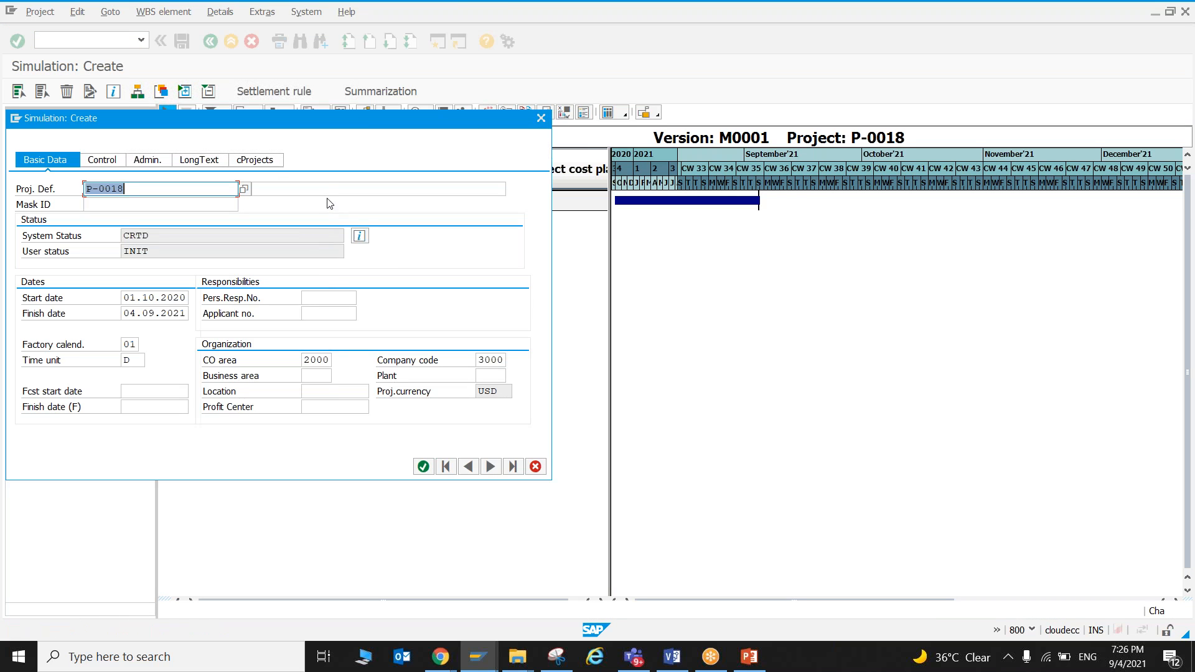
{"action": "left_click", "coordinate": [328, 190]}
{"action": "type", "text": "Prototype for Construction"}
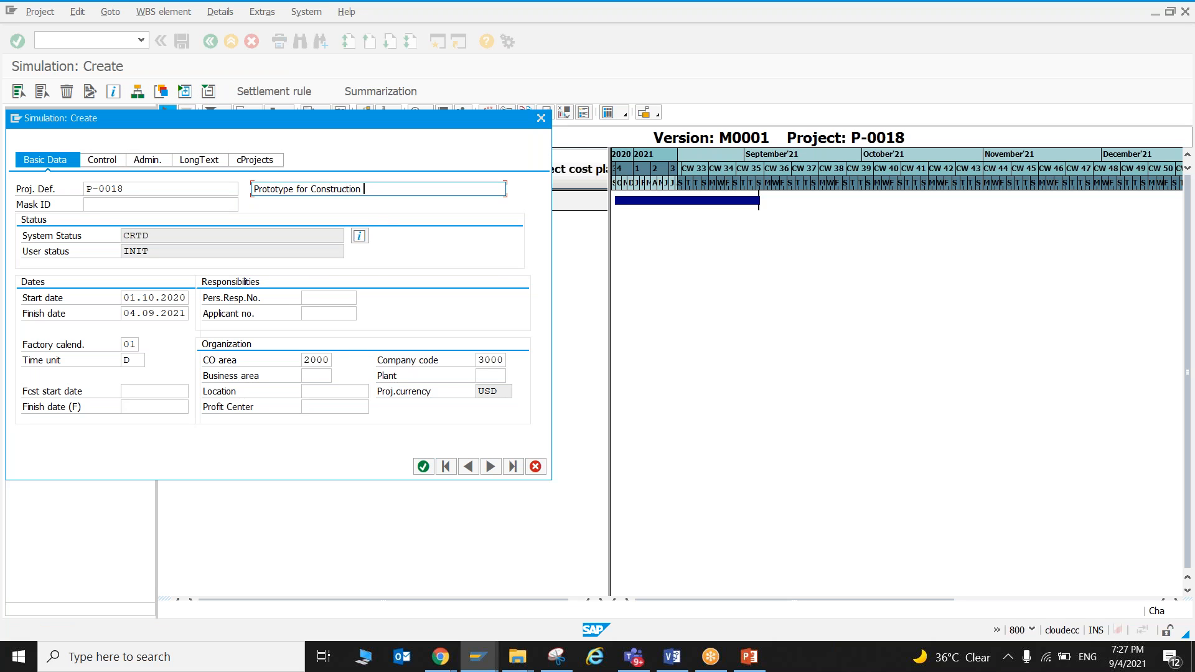
{"action": "left_click", "coordinate": [423, 467]}
{"action": "left_click", "coordinate": [182, 42]}
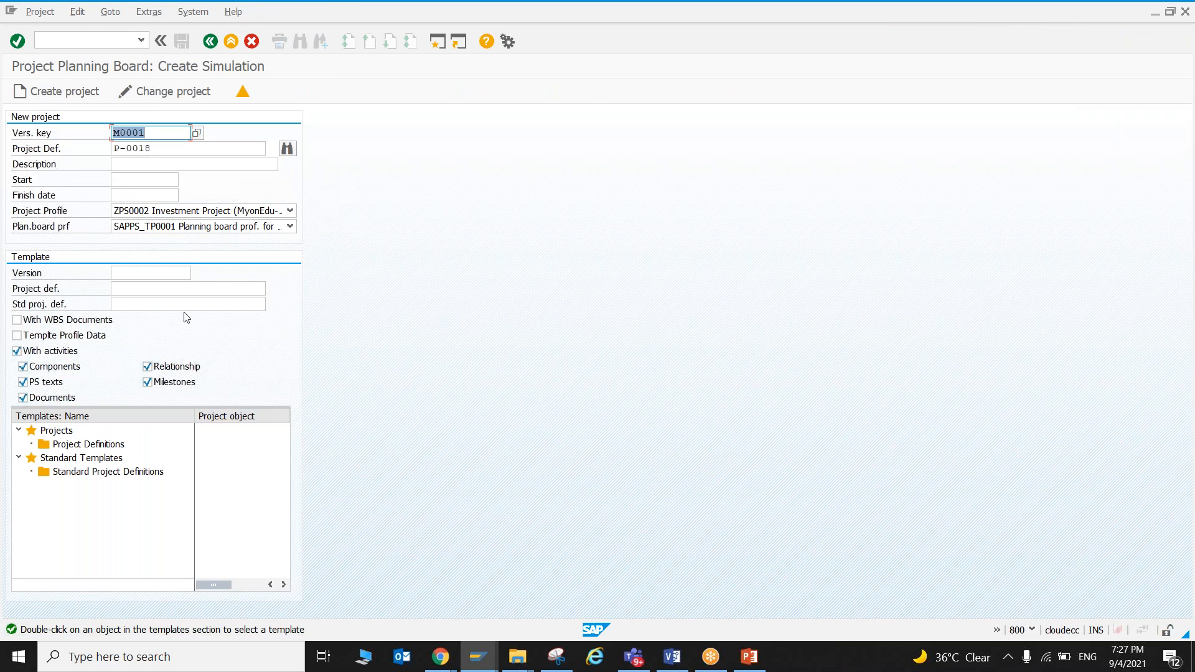
Open simulation version M0001 of project P-0018 for changes
{"action": "left_click", "coordinate": [210, 41]}
{"action": "double_click", "coordinate": [136, 508]}
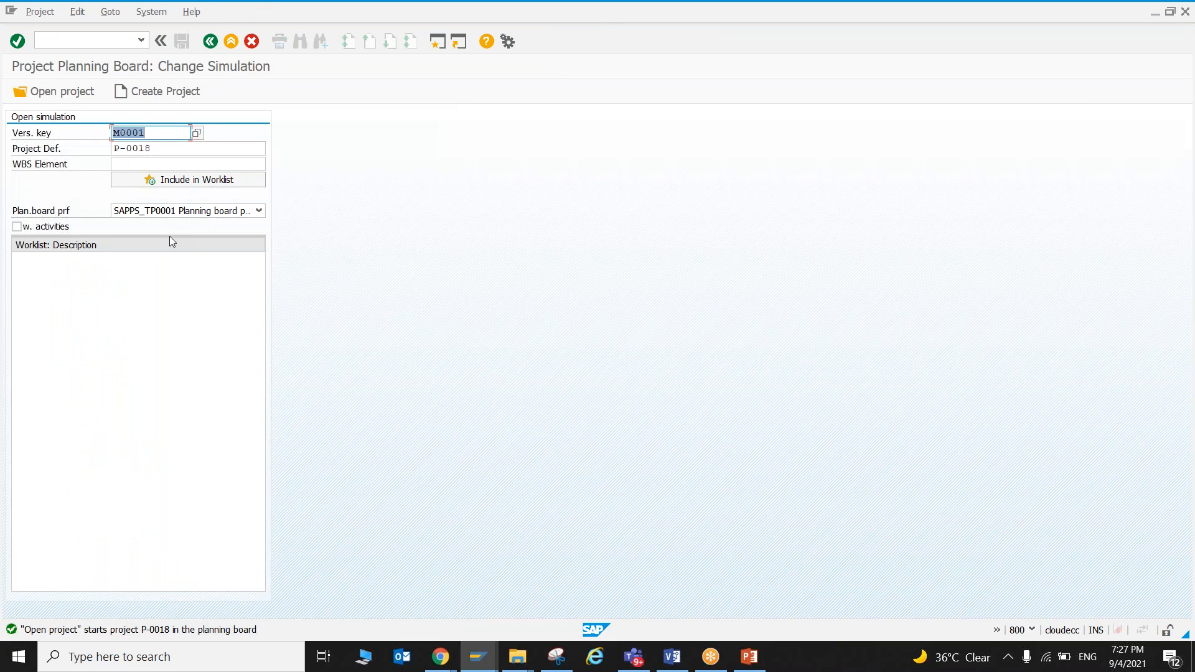
{"action": "key", "text": "Return"}
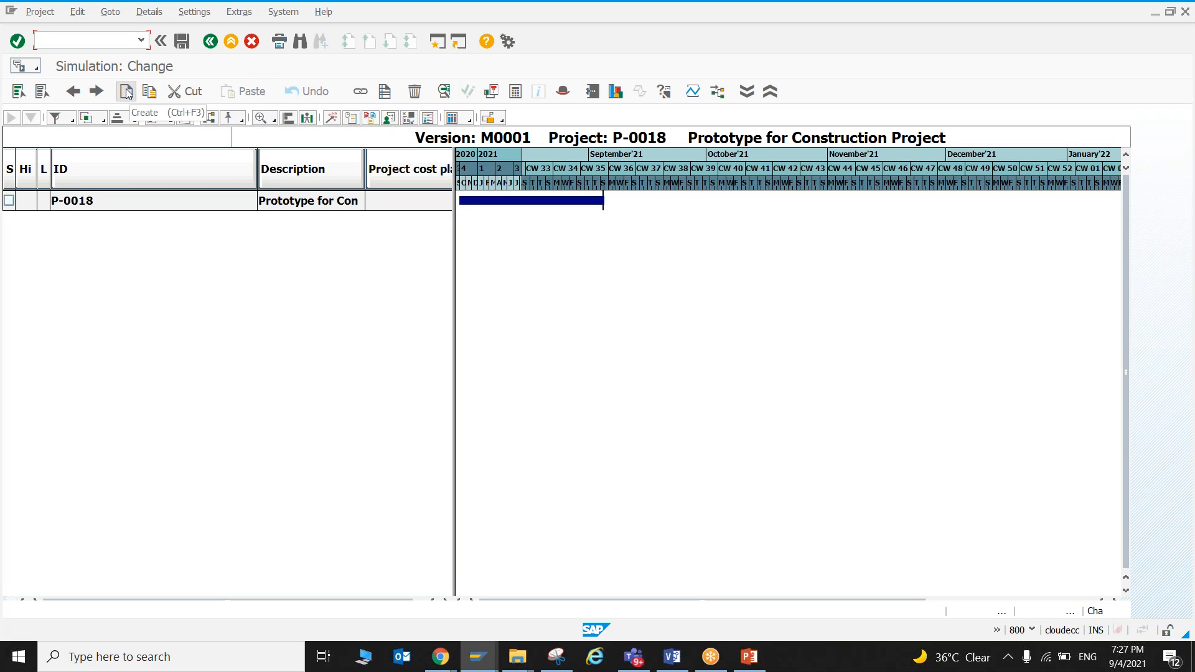
Add a WBS element under project P-0018 from the individual object templates
{"action": "left_click", "coordinate": [9, 201]}
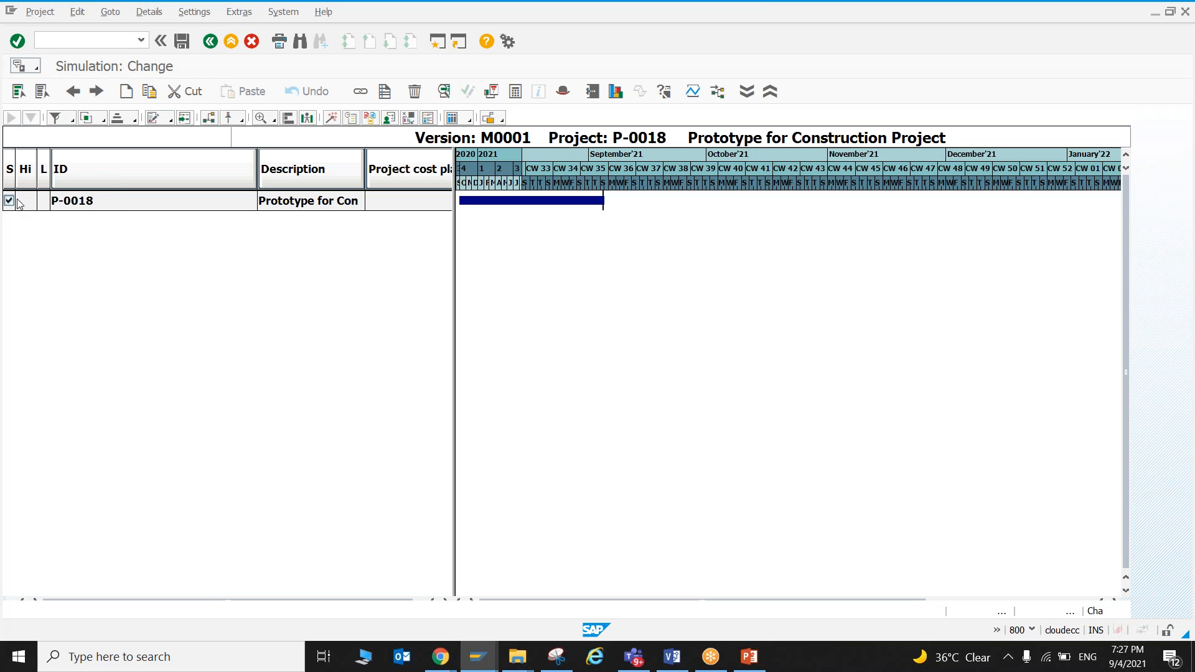
{"action": "left_click", "coordinate": [126, 92]}
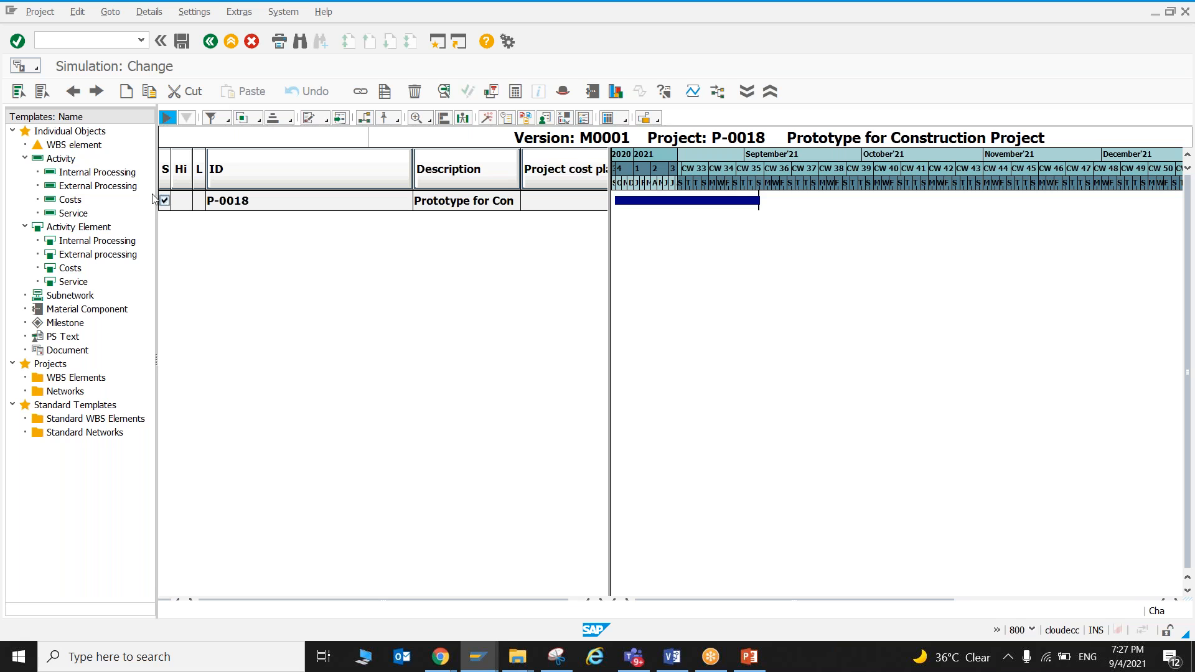
{"action": "left_click_drag", "start_coordinate": [90, 151], "coordinate": [262, 201]}
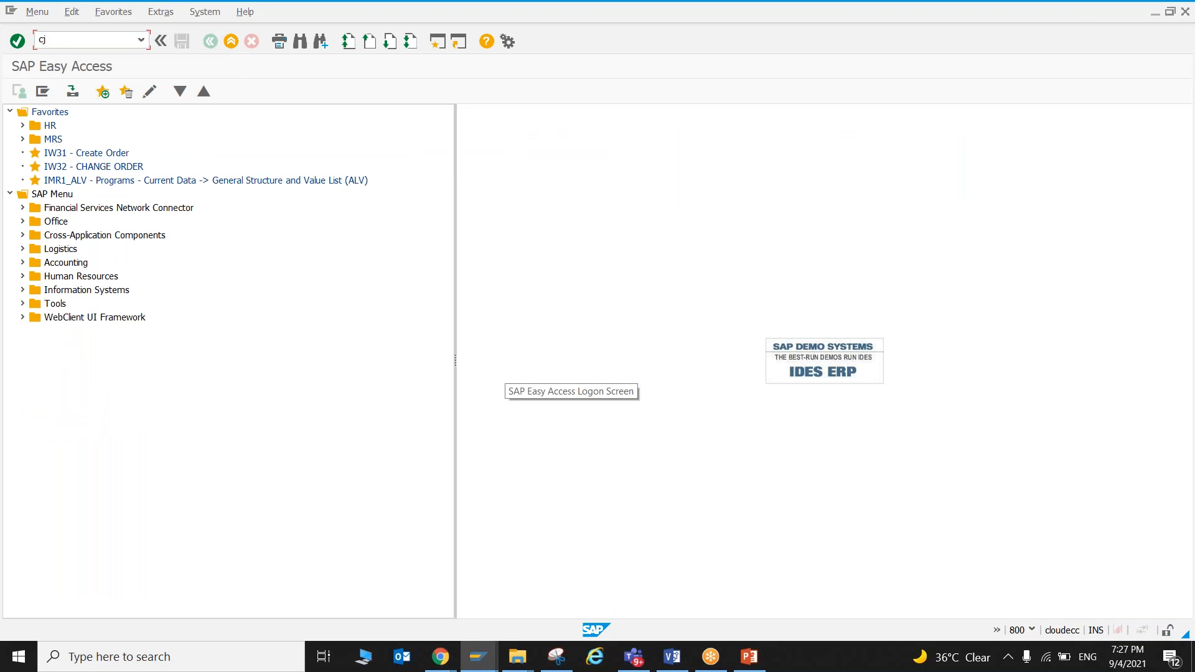
Start the Project Builder and check which entry fields the Open Project dialog offers
{"action": "key", "text": "Return"}
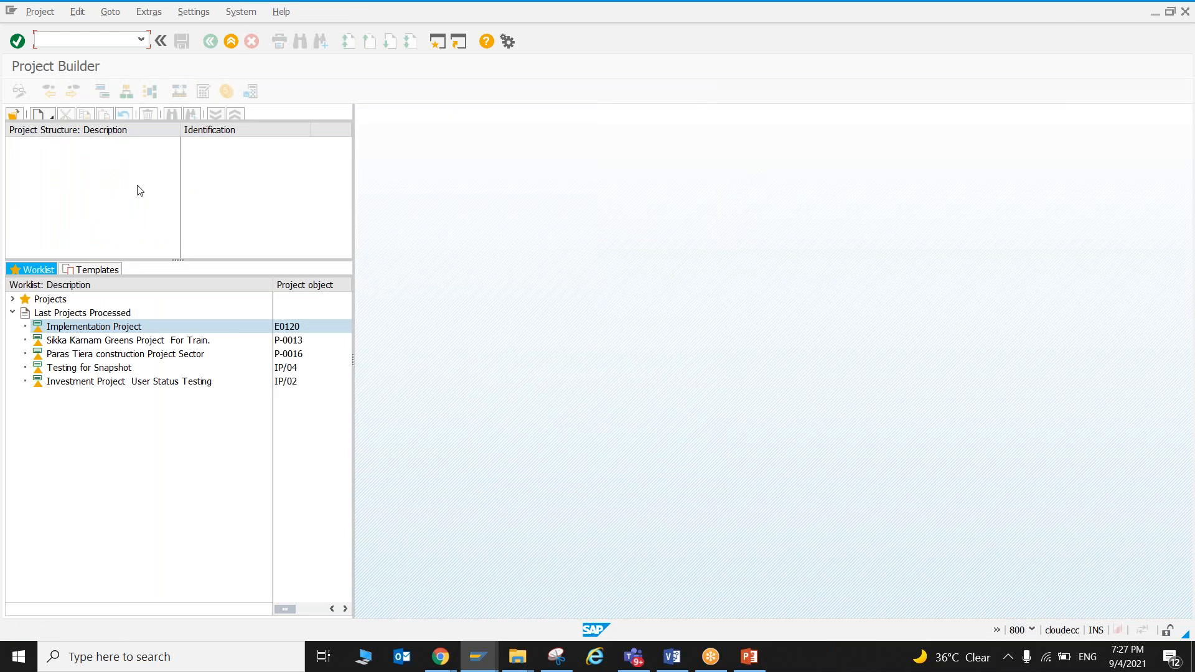
{"action": "left_click", "coordinate": [150, 13]}
{"action": "mouse_move", "coordinate": [195, 9]}
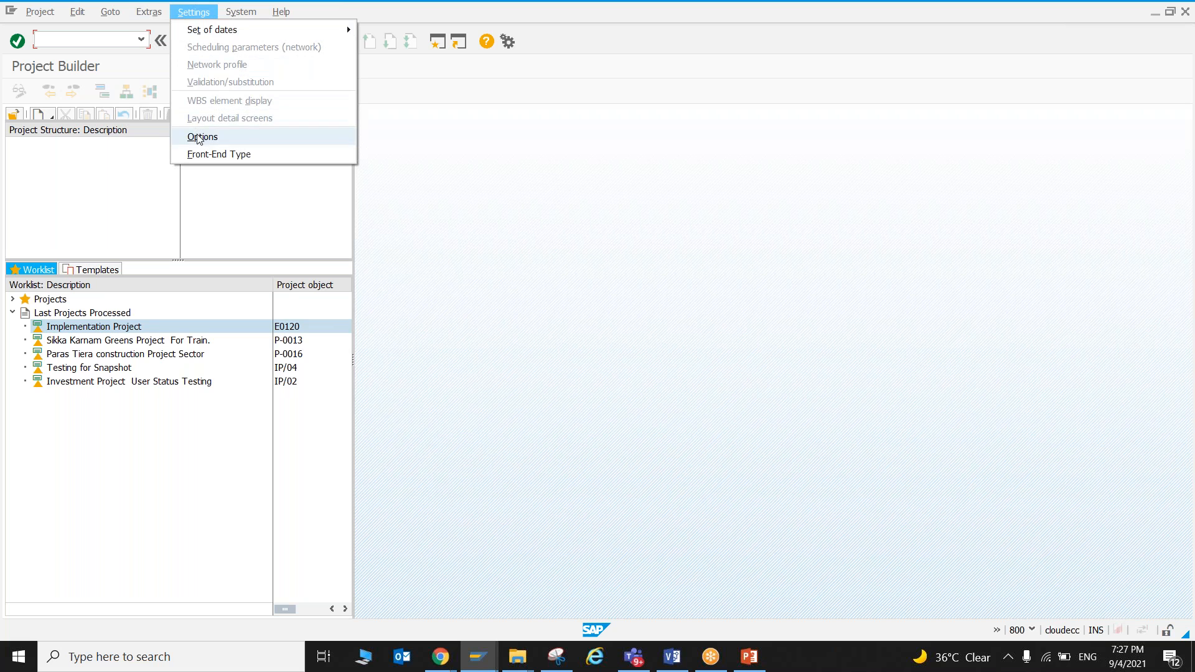
{"action": "left_click", "coordinate": [89, 200]}
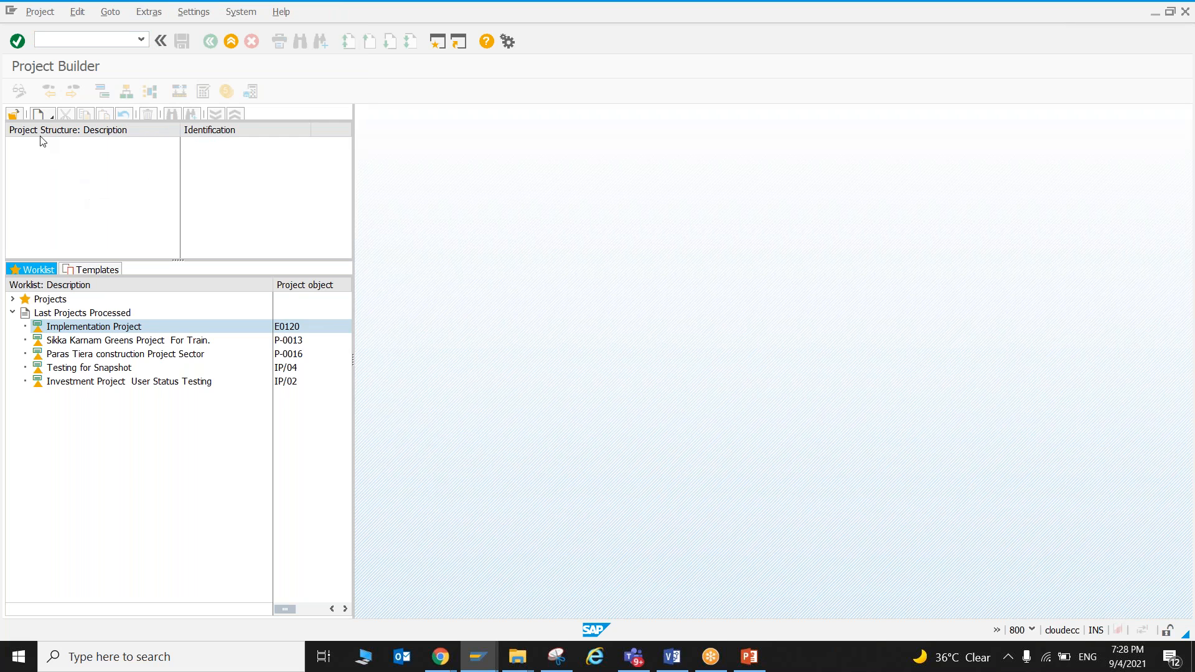
{"action": "left_click", "coordinate": [14, 115]}
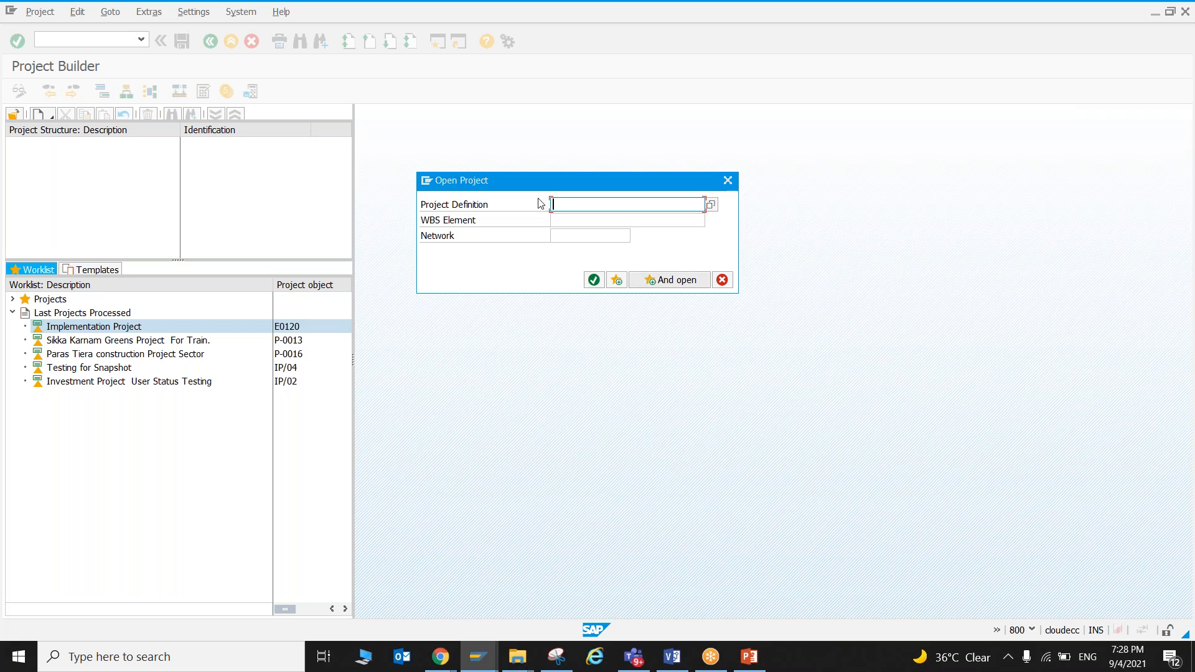
{"action": "left_click", "coordinate": [728, 181]}
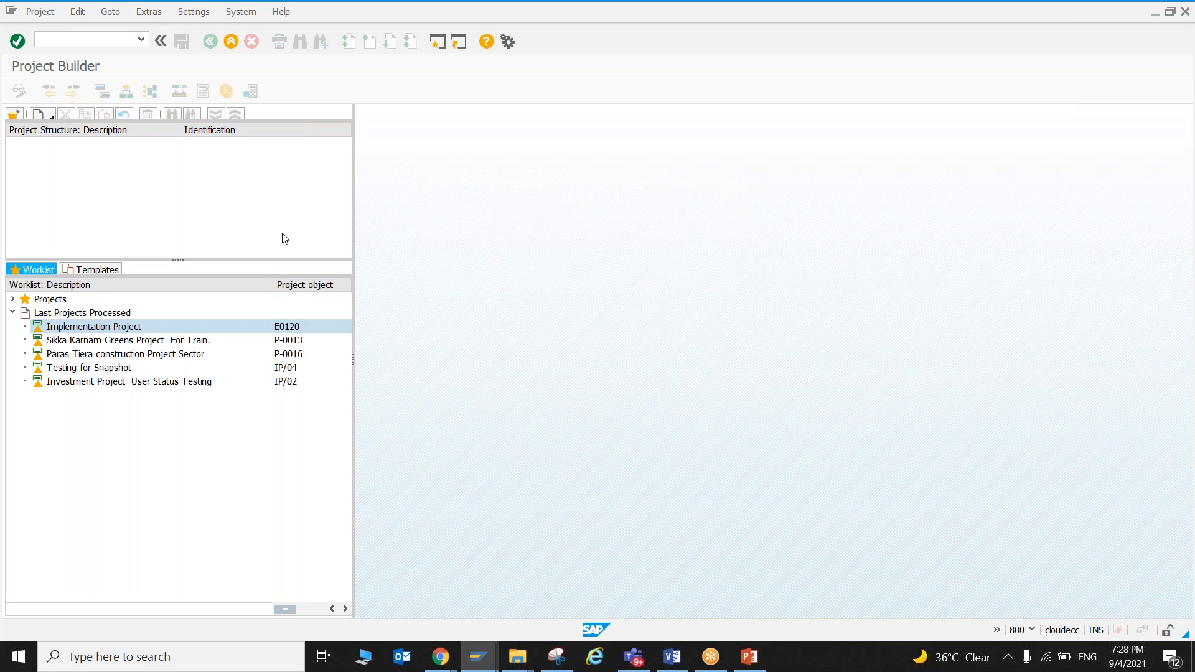
Enable Simulation as a processable object in the Project Builder's user-specific options
{"action": "left_click", "coordinate": [194, 15]}
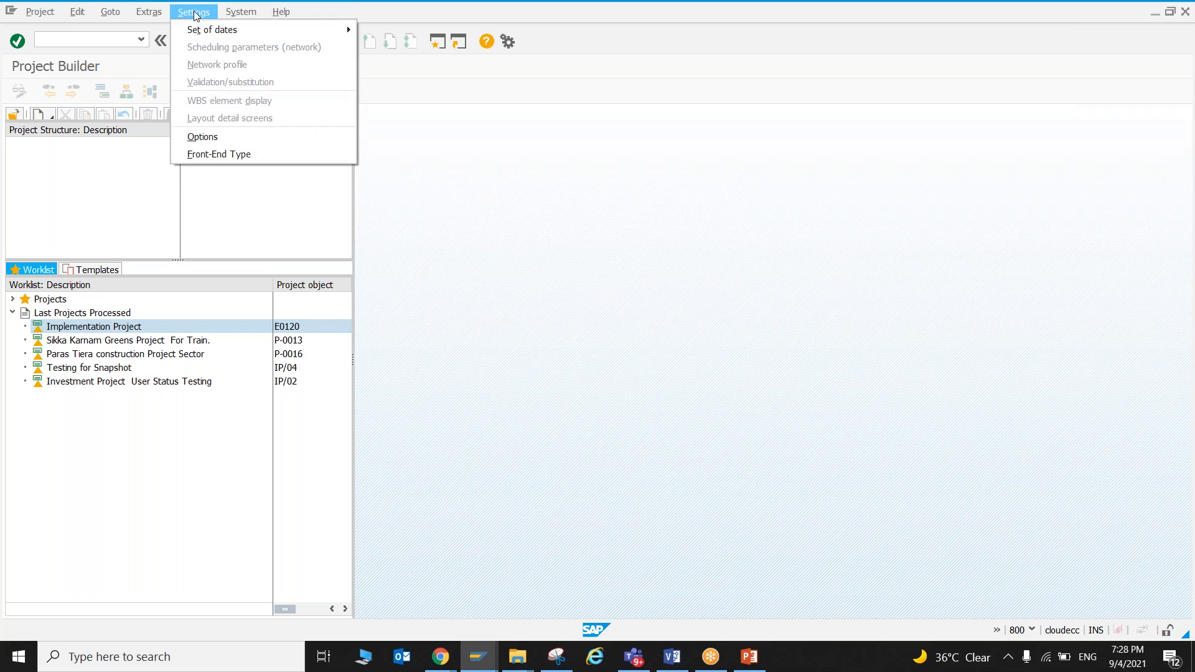
{"action": "left_click", "coordinate": [192, 137]}
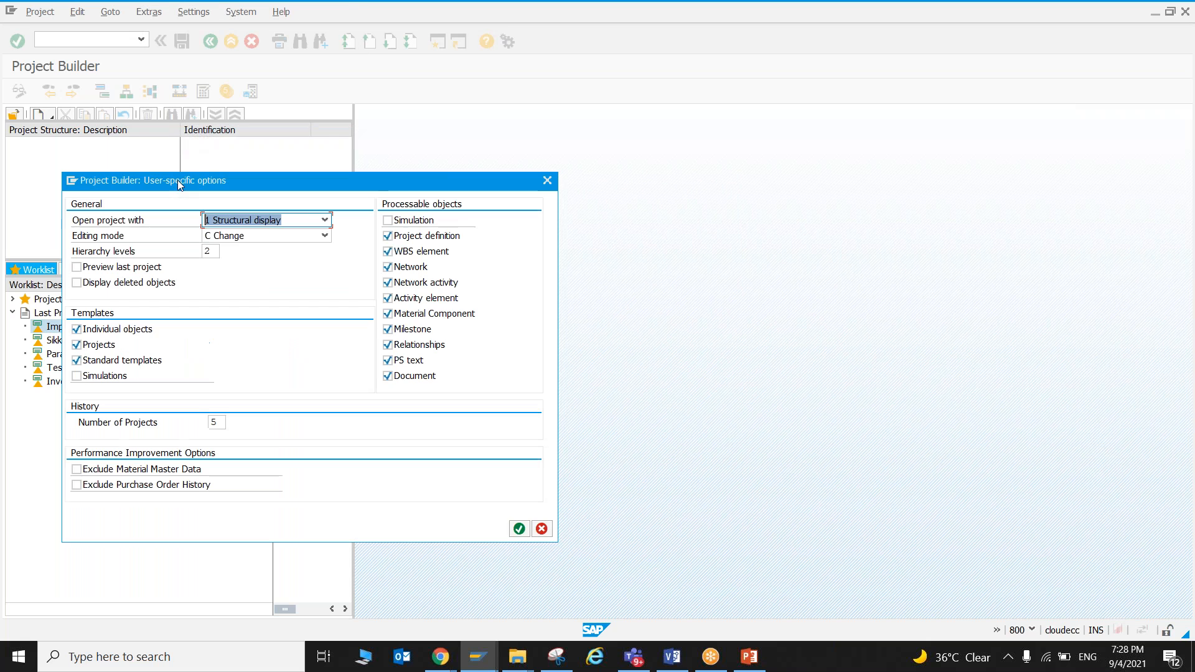
{"action": "left_click", "coordinate": [387, 221]}
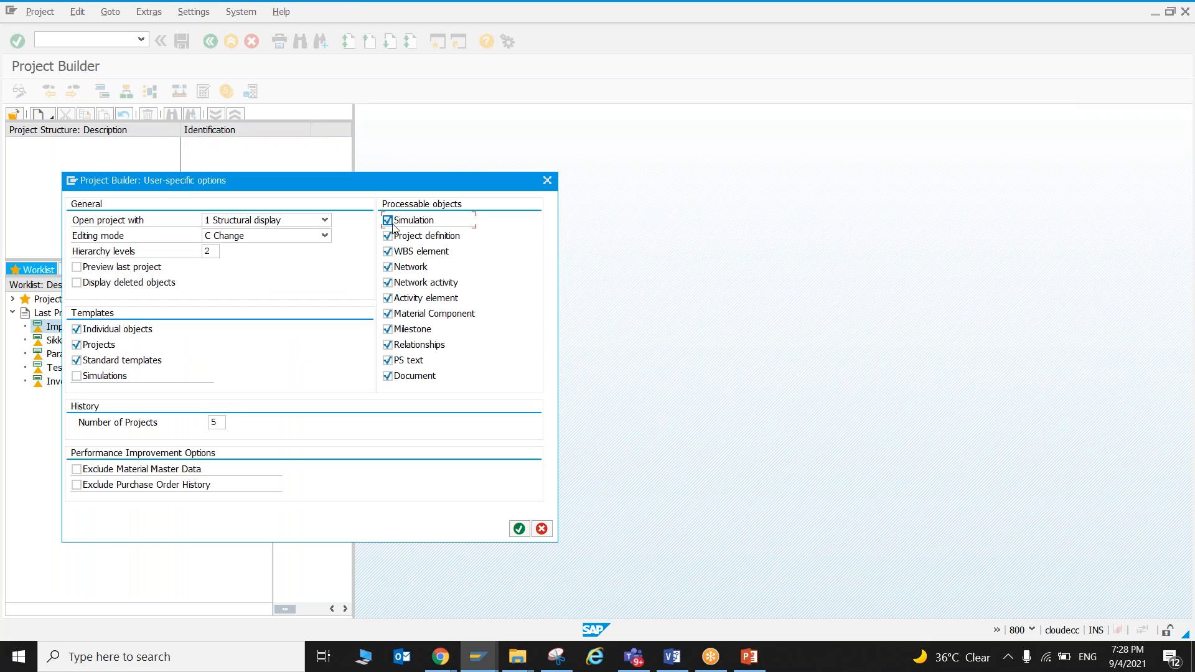
{"action": "left_click", "coordinate": [520, 529]}
Open simulation version M0001 of project definition P-0018, choosing the version from the list of existing simulation versions
{"action": "left_click", "coordinate": [13, 114]}
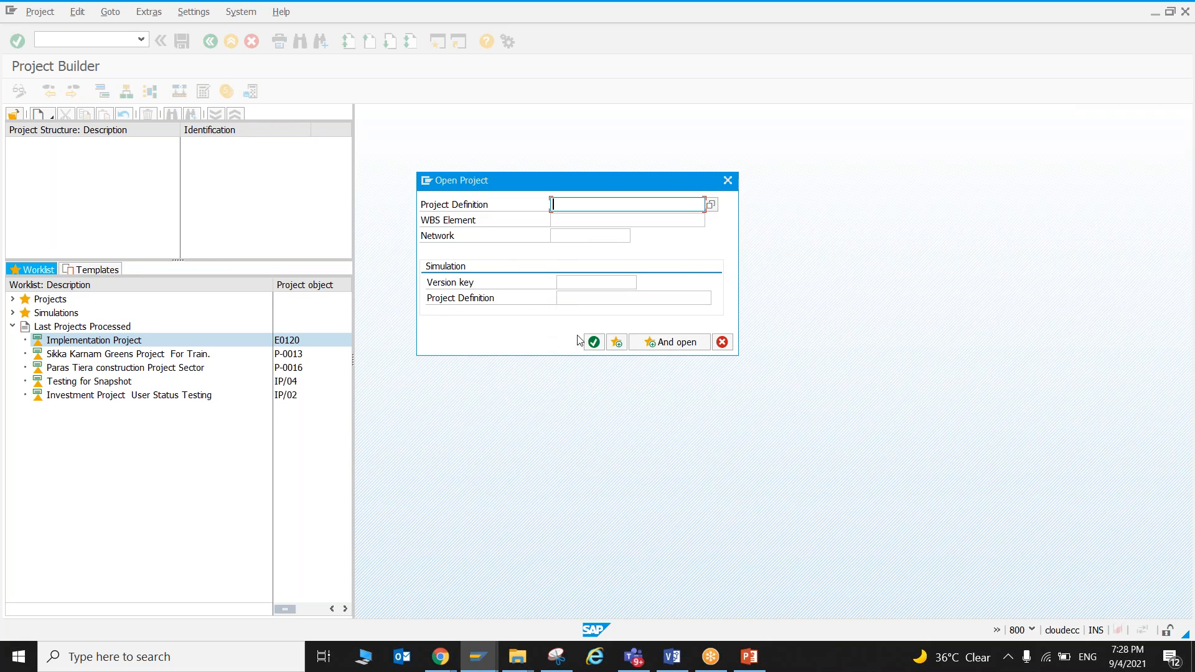
{"action": "left_click", "coordinate": [633, 298]}
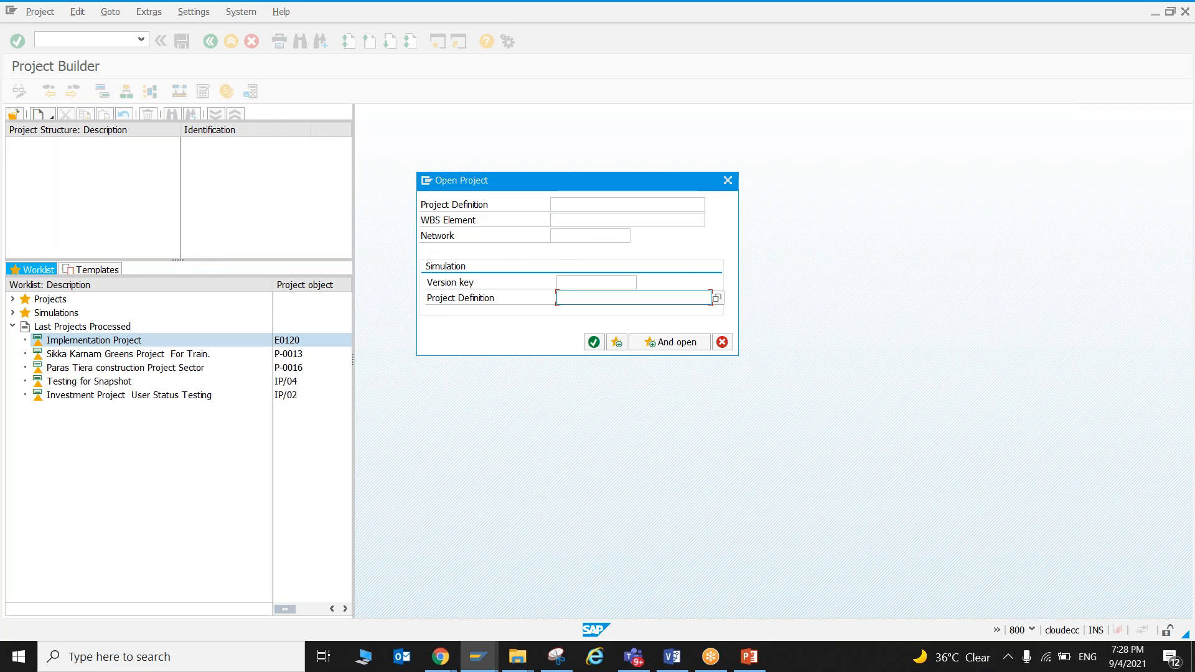
{"action": "type", "text": "P-"}
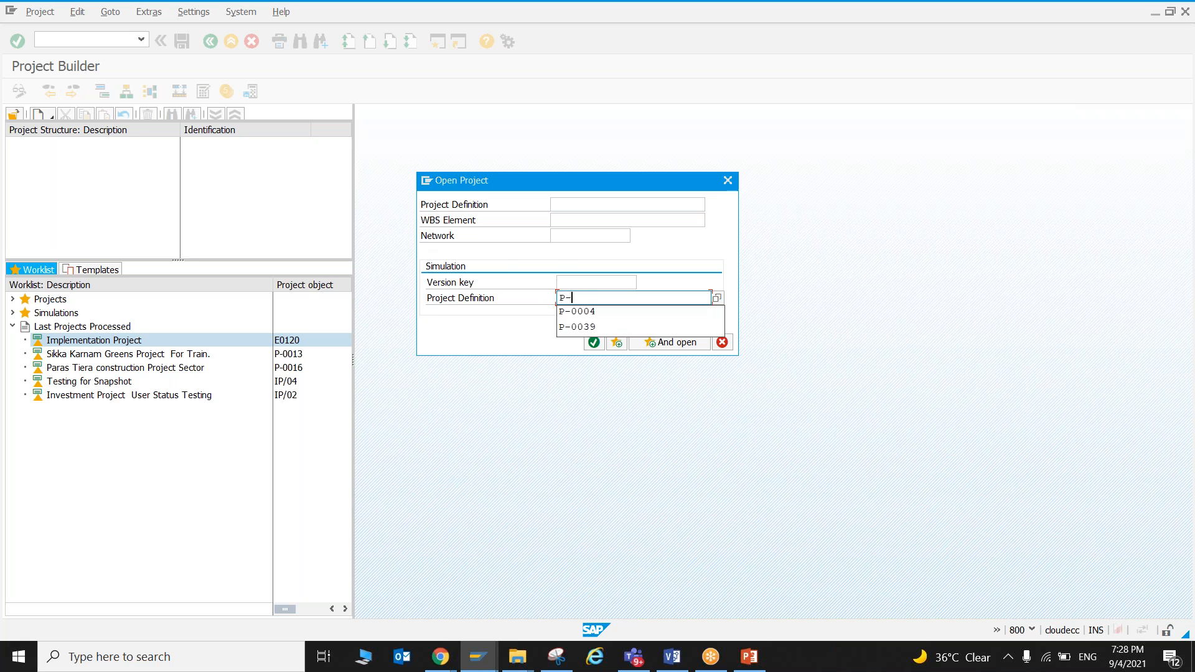
{"action": "type", "text": "0018"}
{"action": "left_click", "coordinate": [591, 283]}
{"action": "left_click", "coordinate": [642, 283]}
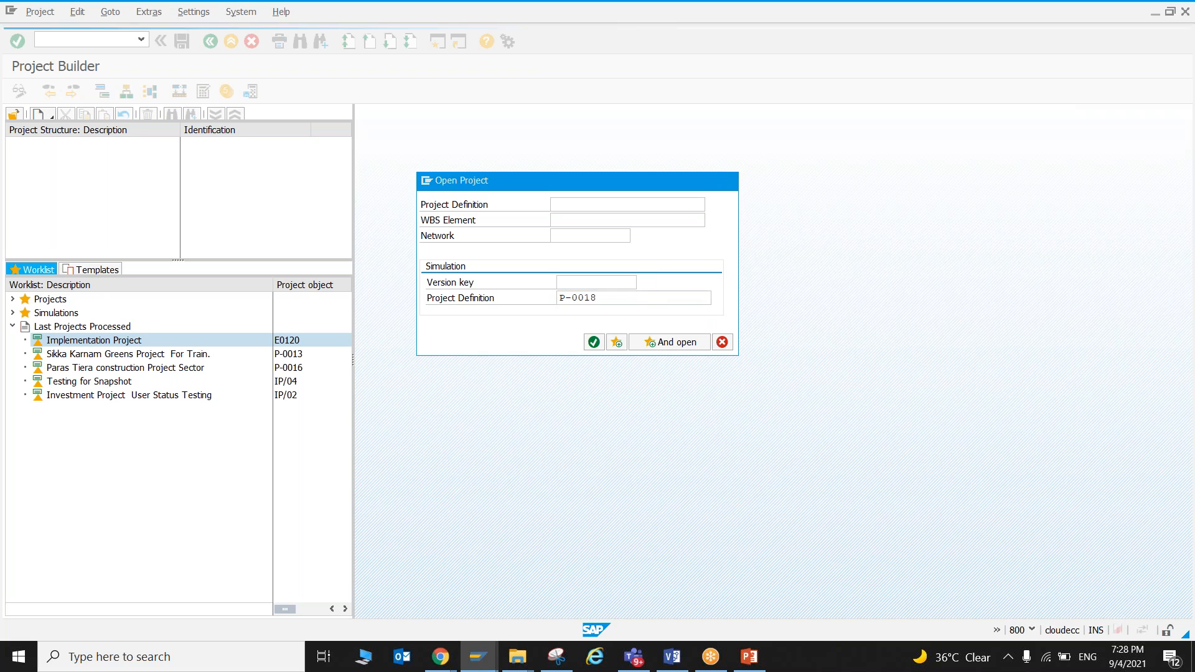
{"action": "left_click", "coordinate": [1139, 608]}
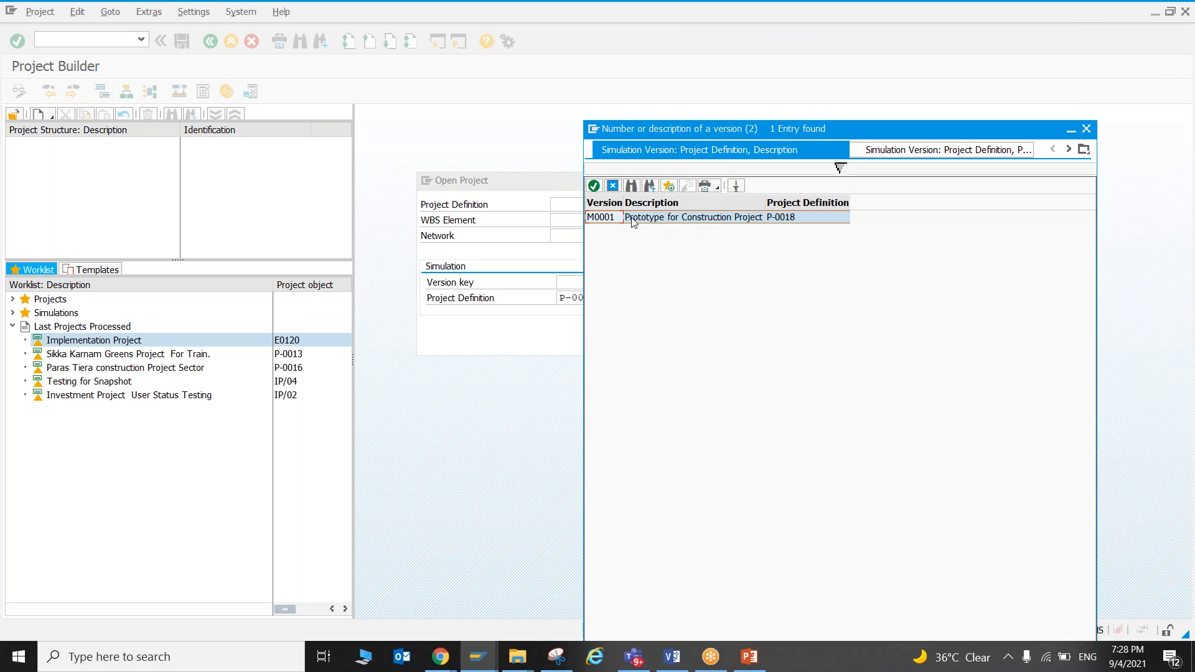
{"action": "double_click", "coordinate": [655, 218]}
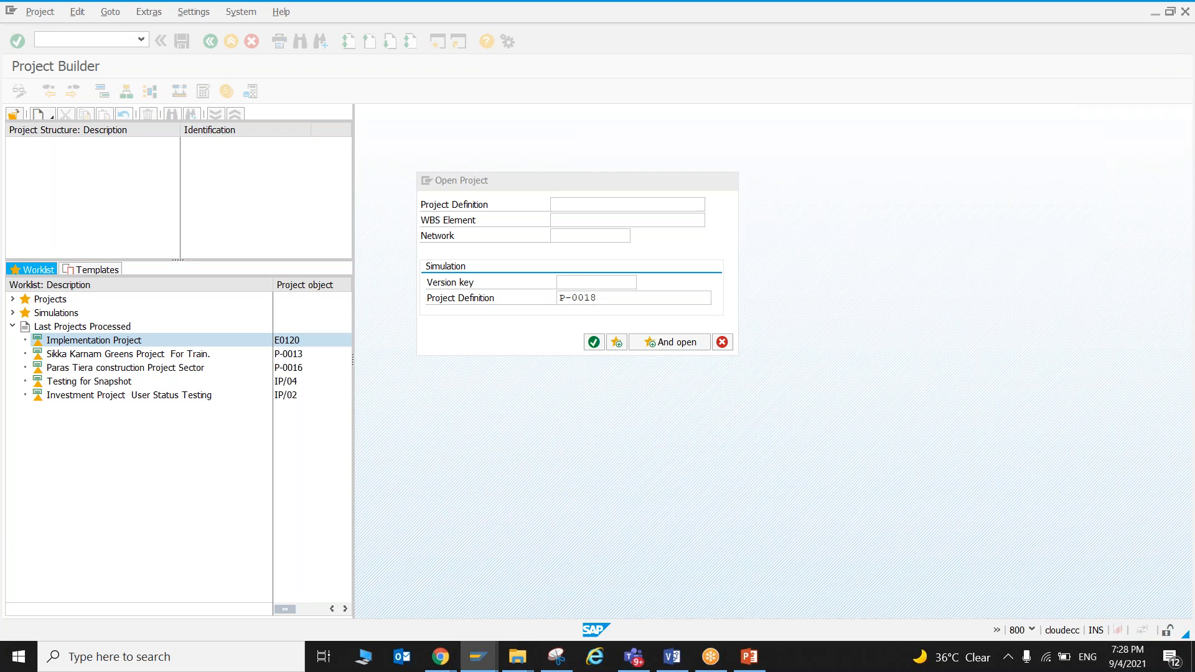
{"action": "left_click", "coordinate": [595, 344]}
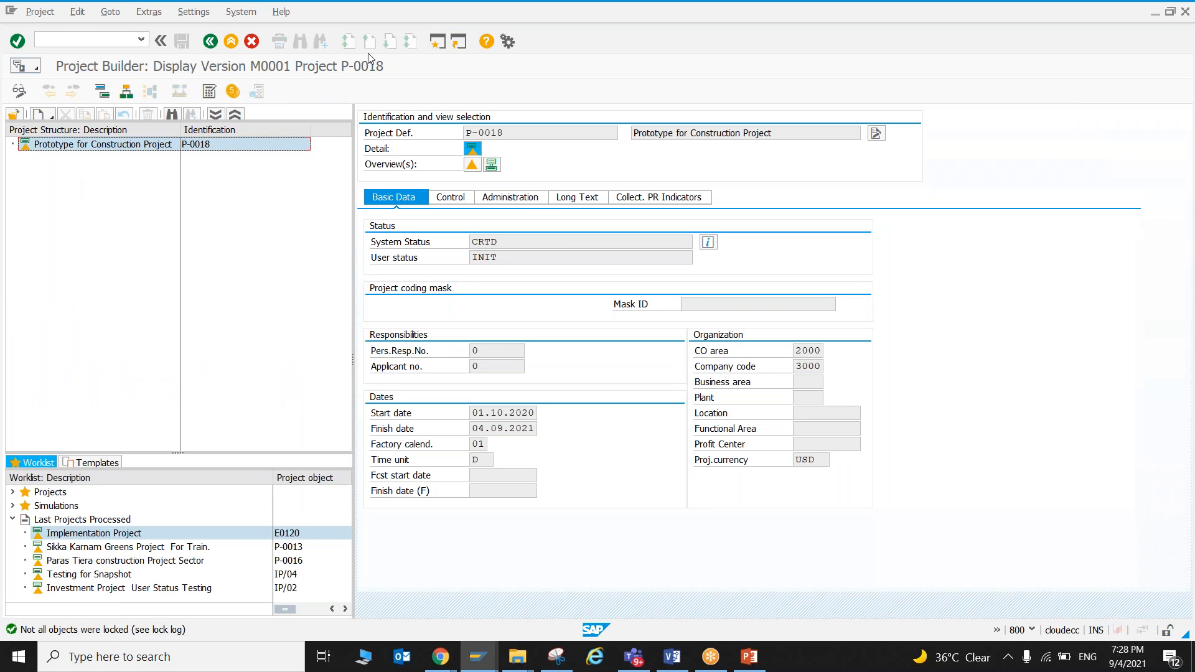
Leave the displayed version, reopen the Prototype for Construction Project simulation from the last processed projects, and show its control data
{"action": "left_click", "coordinate": [456, 14]}
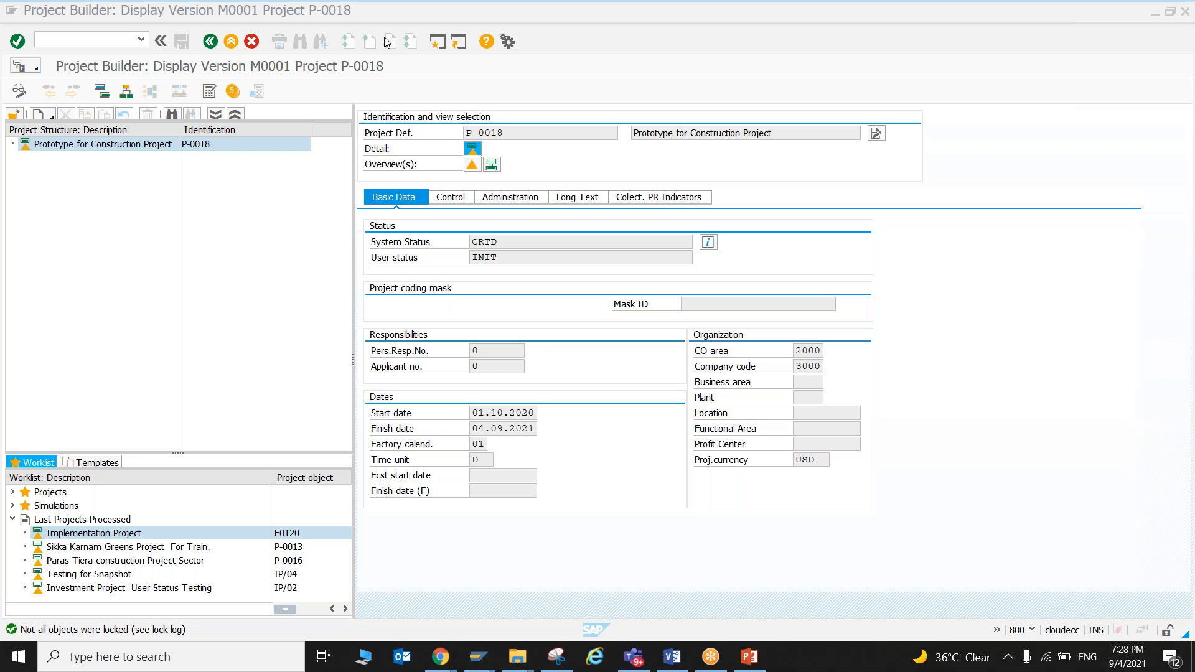
{"action": "key", "text": "F3"}
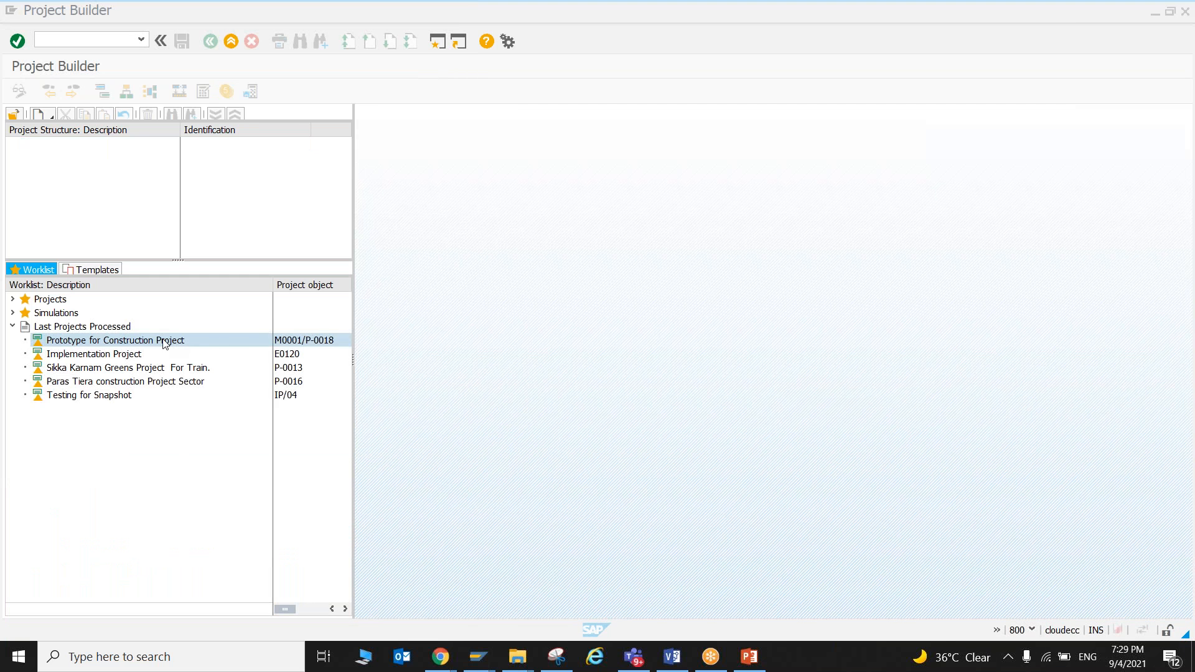
{"action": "double_click", "coordinate": [165, 343]}
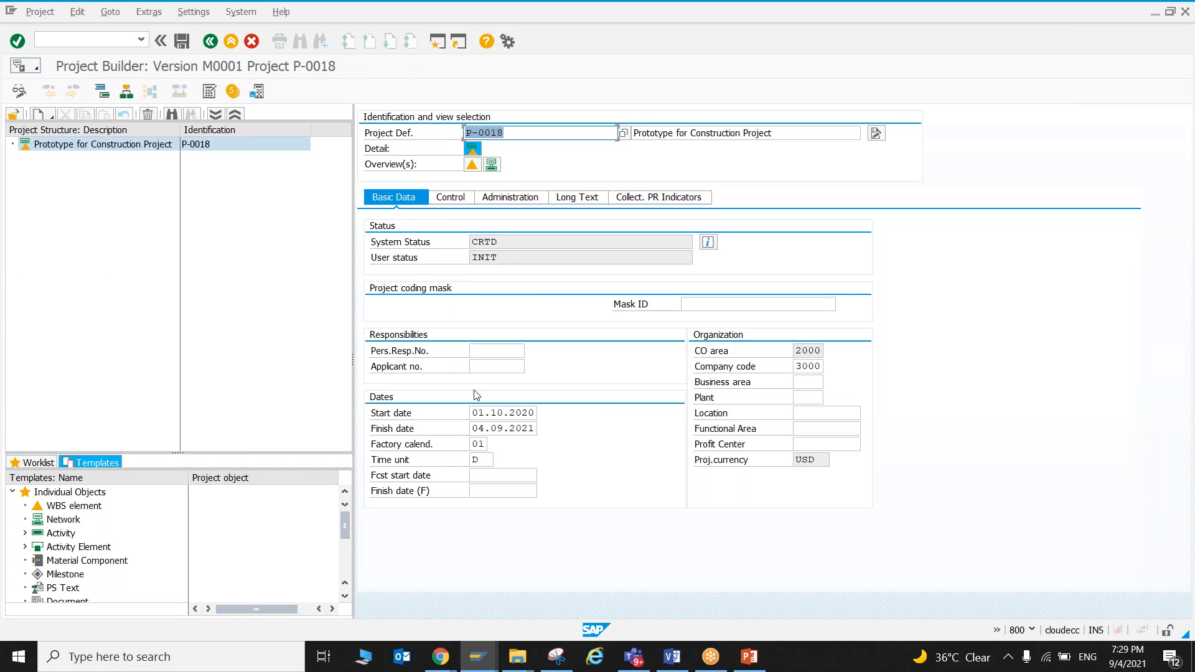
{"action": "left_click", "coordinate": [454, 202]}
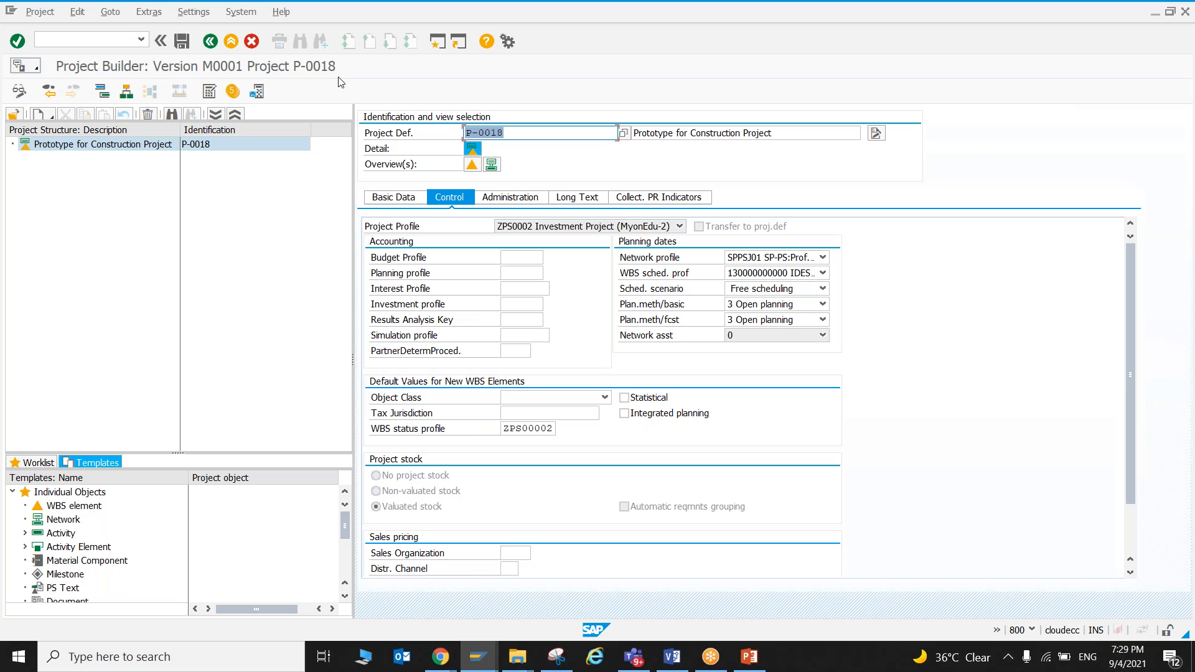
Create a WBS element with ID P-0018 and description "Project for Construction" directly under the Prototype for Construction Project
{"action": "left_click", "coordinate": [103, 145]}
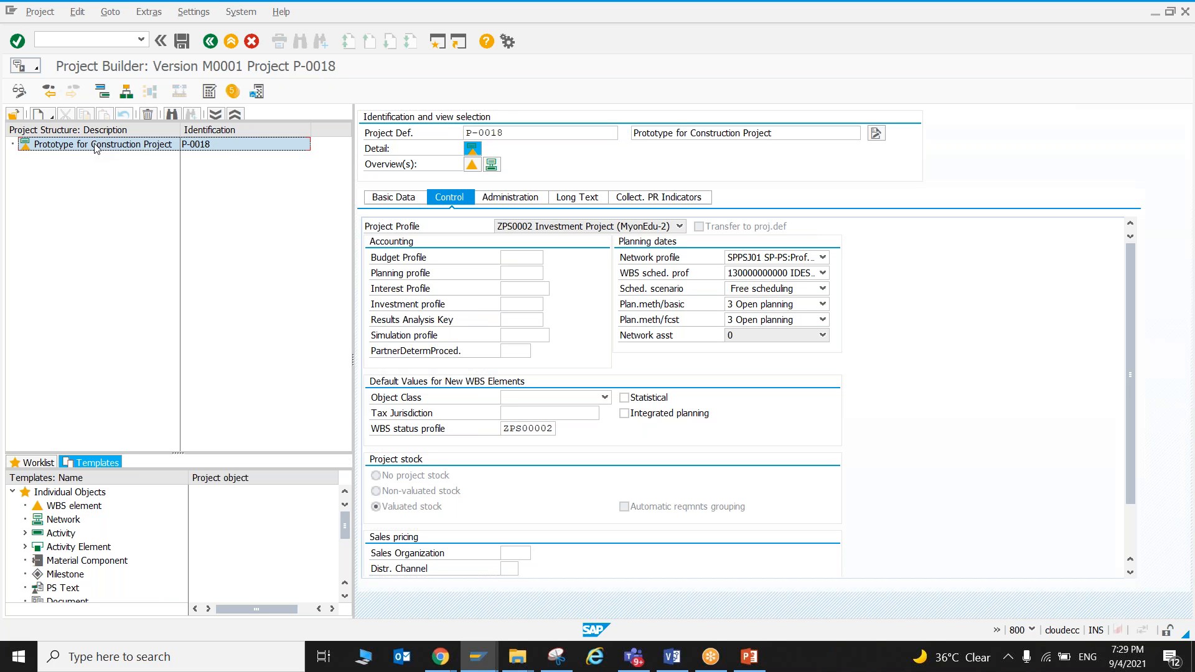
{"action": "left_click", "coordinate": [47, 118]}
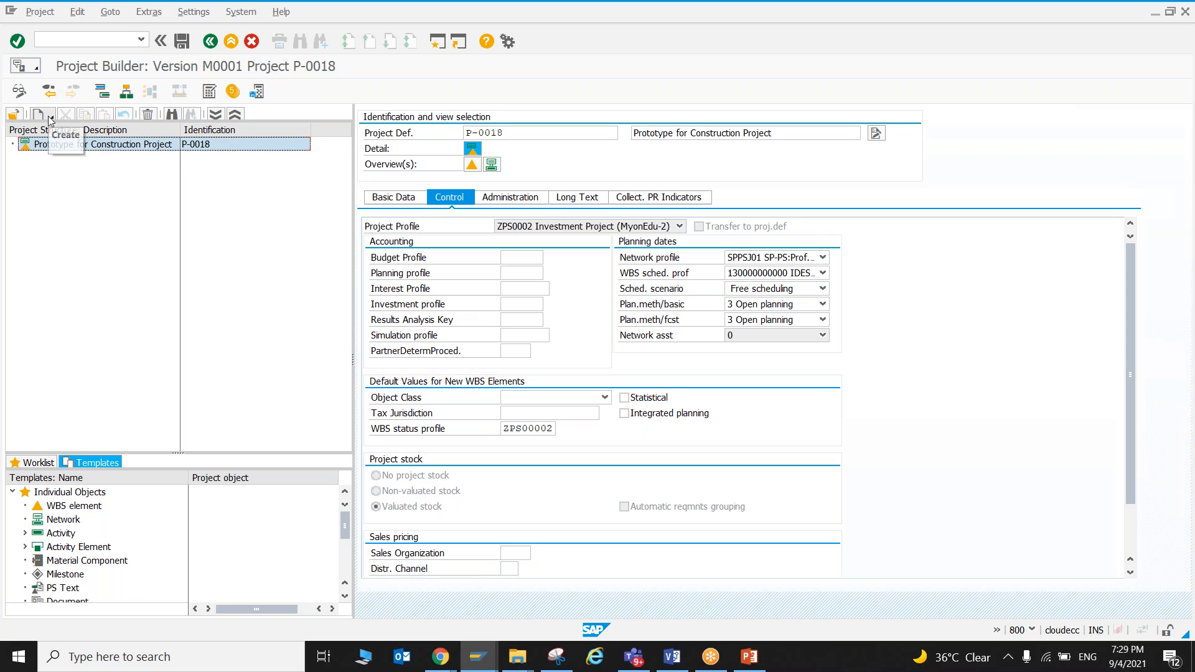
{"action": "mouse_move", "coordinate": [53, 137]}
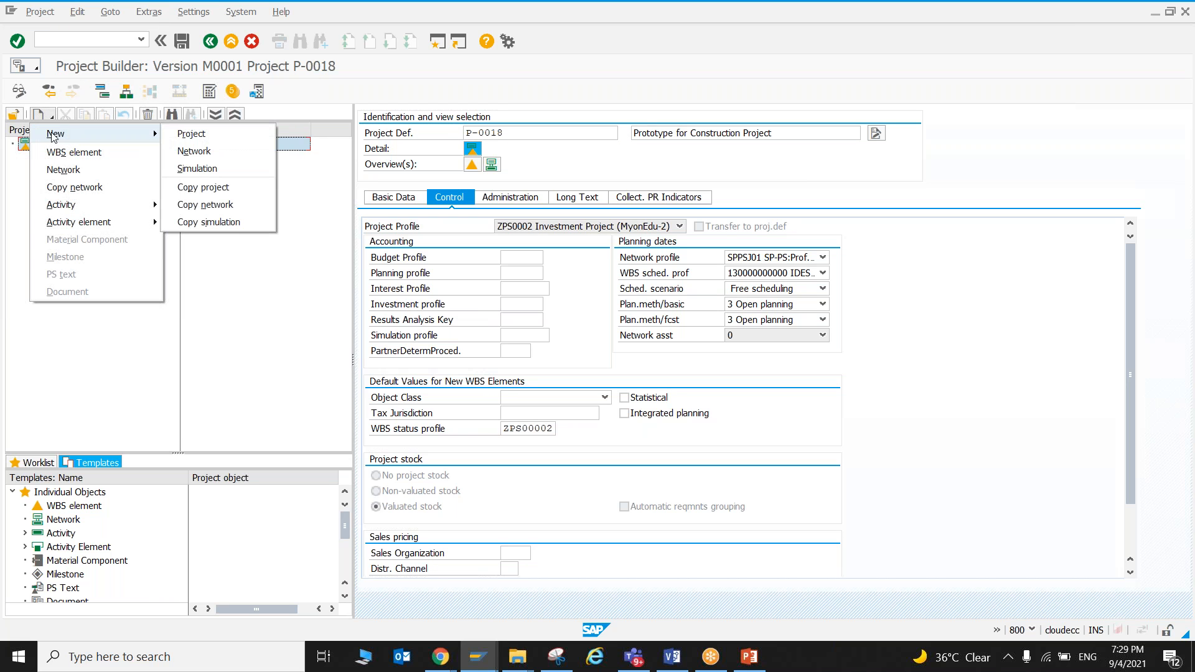
{"action": "left_click", "coordinate": [56, 152]}
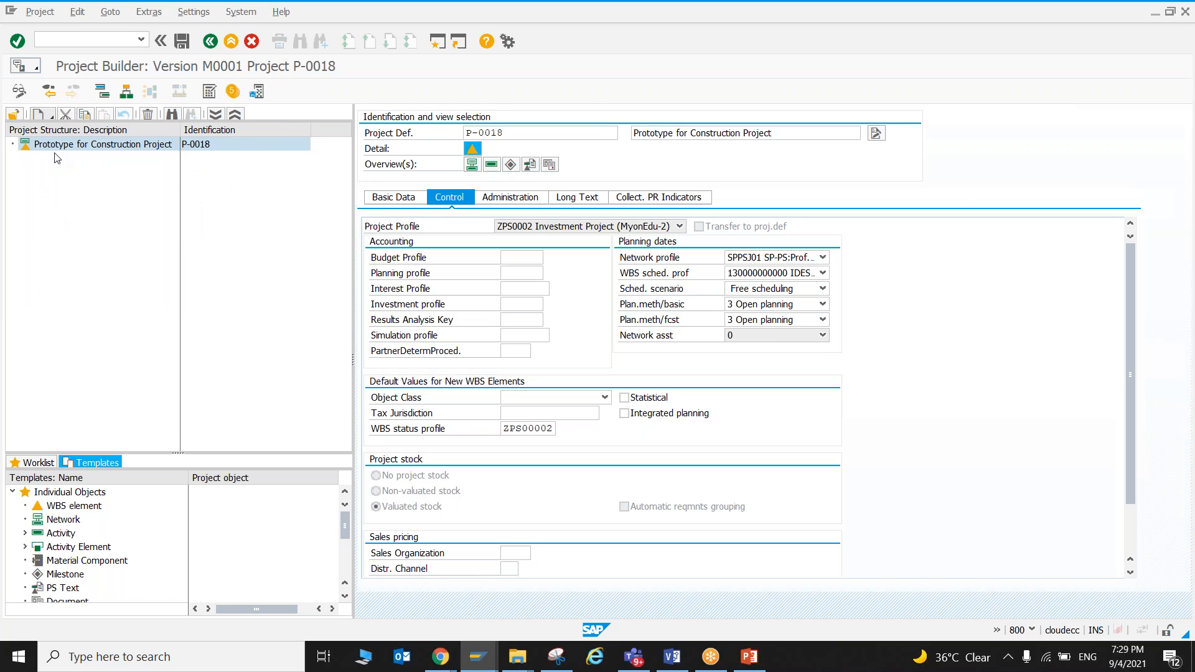
{"action": "left_click", "coordinate": [564, 133]}
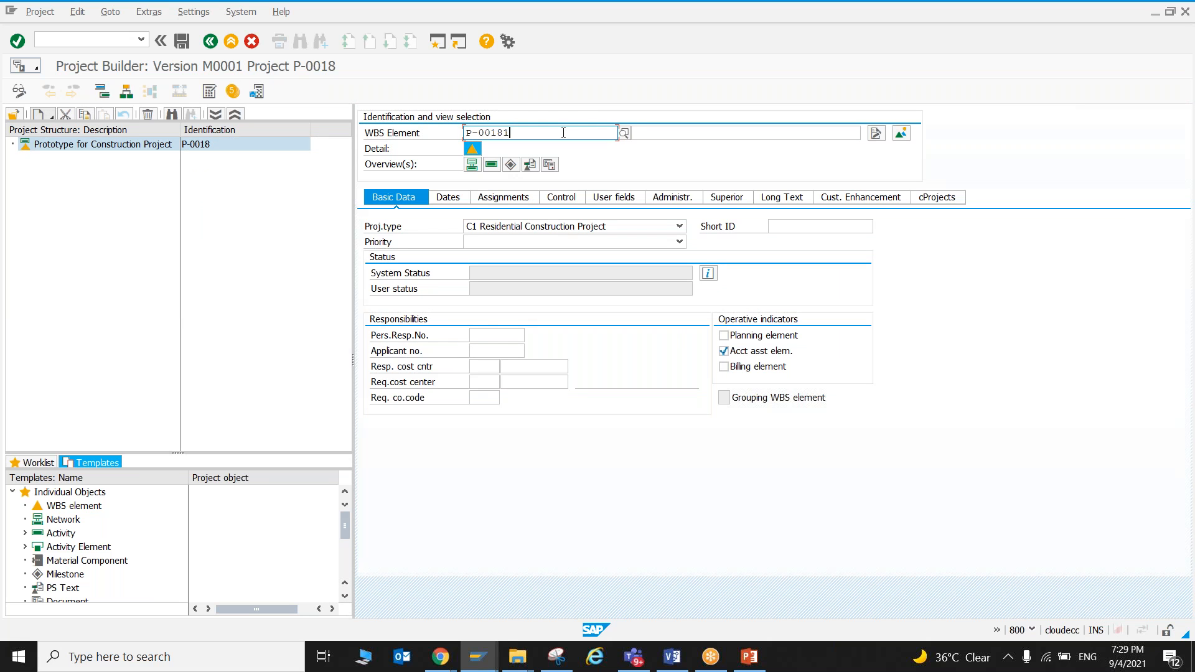
{"action": "key", "text": "BackSpace"}
{"action": "key", "text": "Tab"}
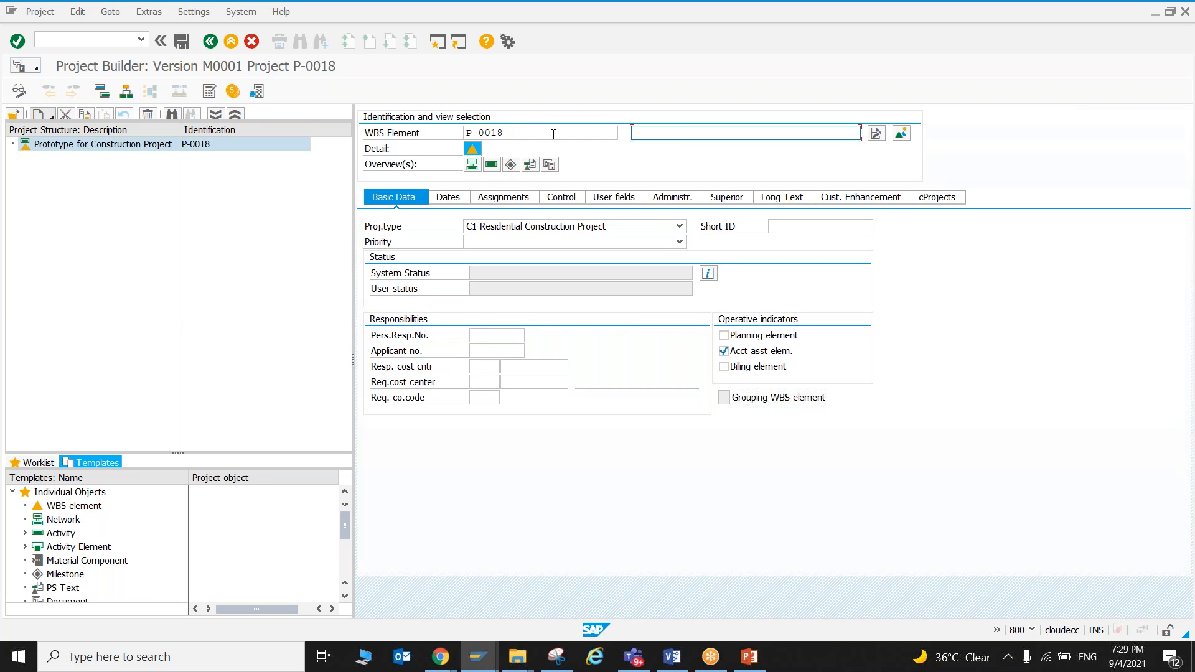
{"action": "type", "text": "Project for Construction"}
{"action": "key", "text": "Return"}
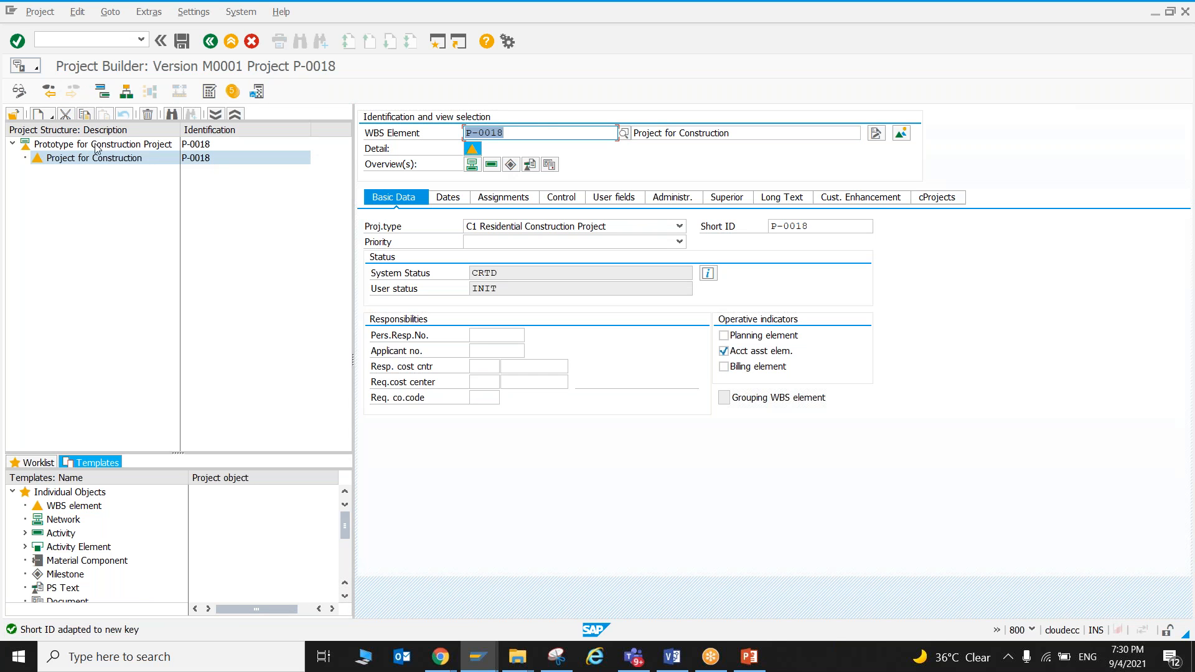
Create WBS element P-00181 with the description "Proposal Activties" under the Project for Construction element
{"action": "left_click", "coordinate": [92, 160]}
{"action": "left_click", "coordinate": [39, 115]}
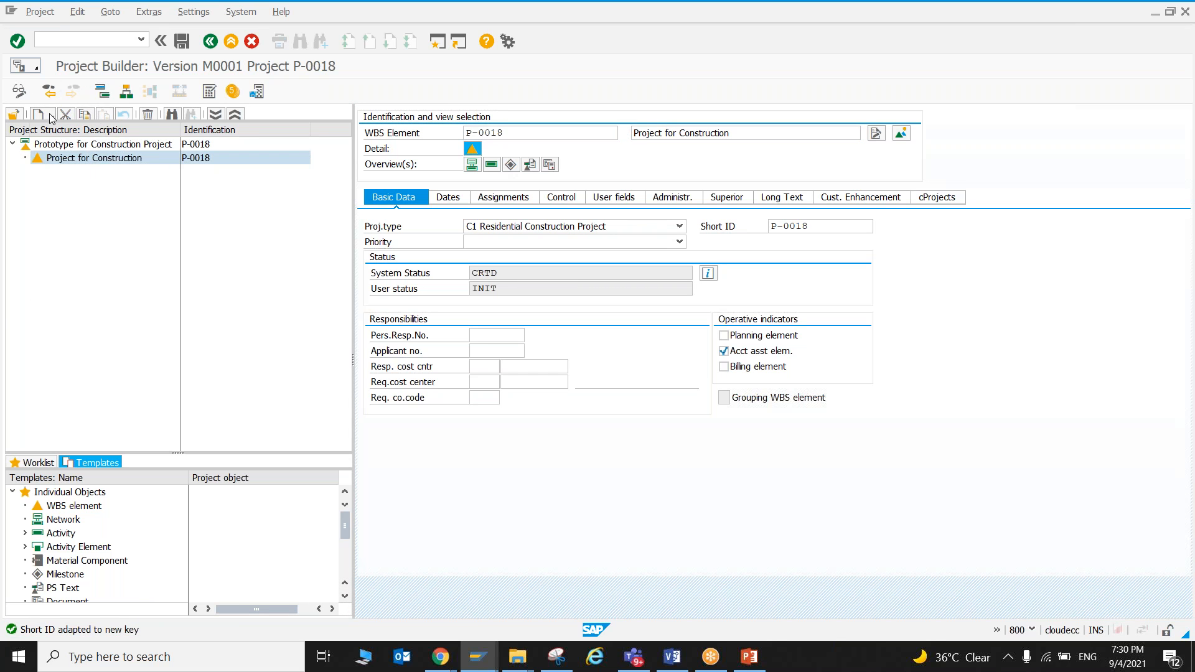
{"action": "mouse_move", "coordinate": [121, 140]}
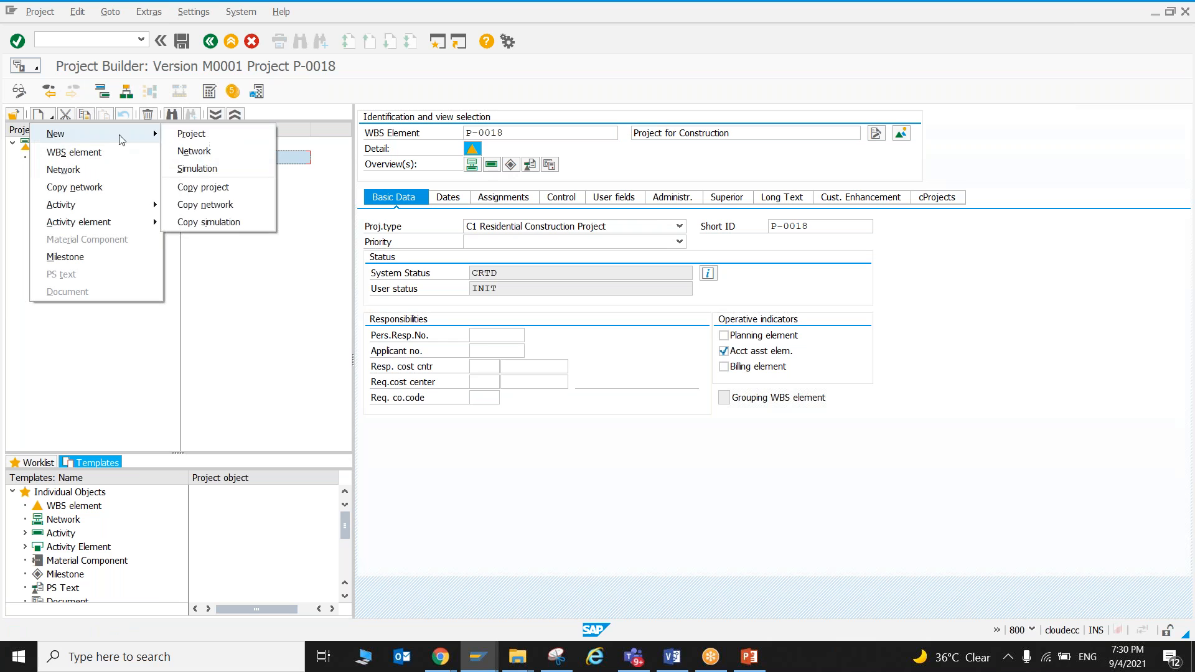
{"action": "left_click", "coordinate": [73, 155]}
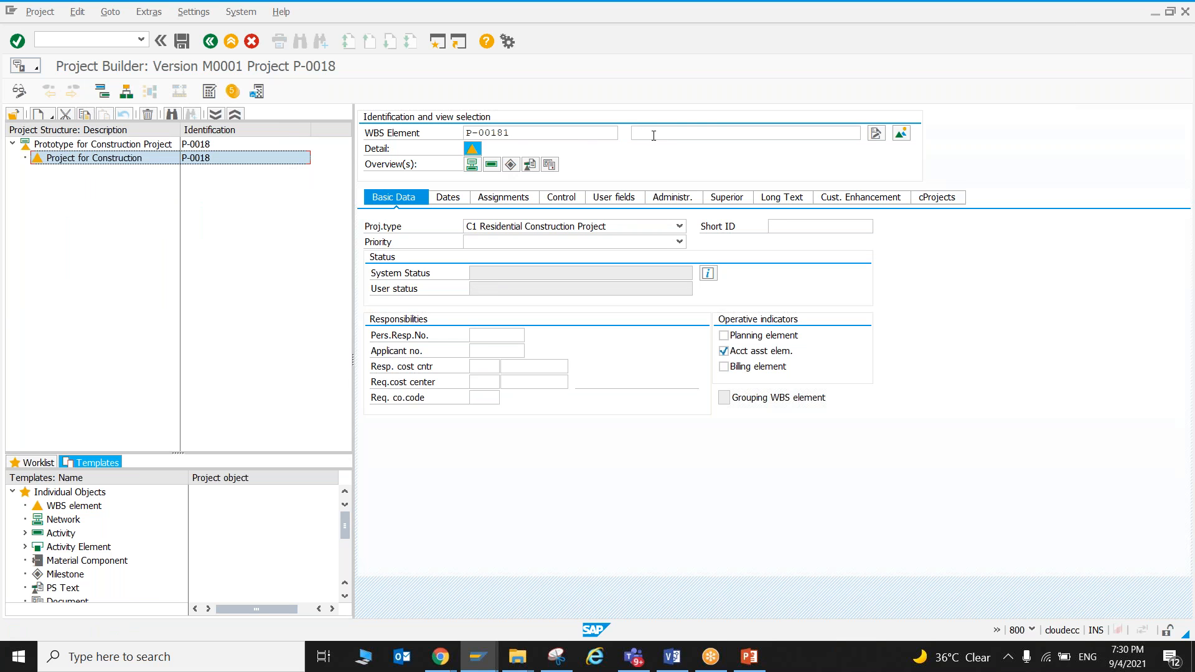
{"action": "left_click", "coordinate": [568, 137]}
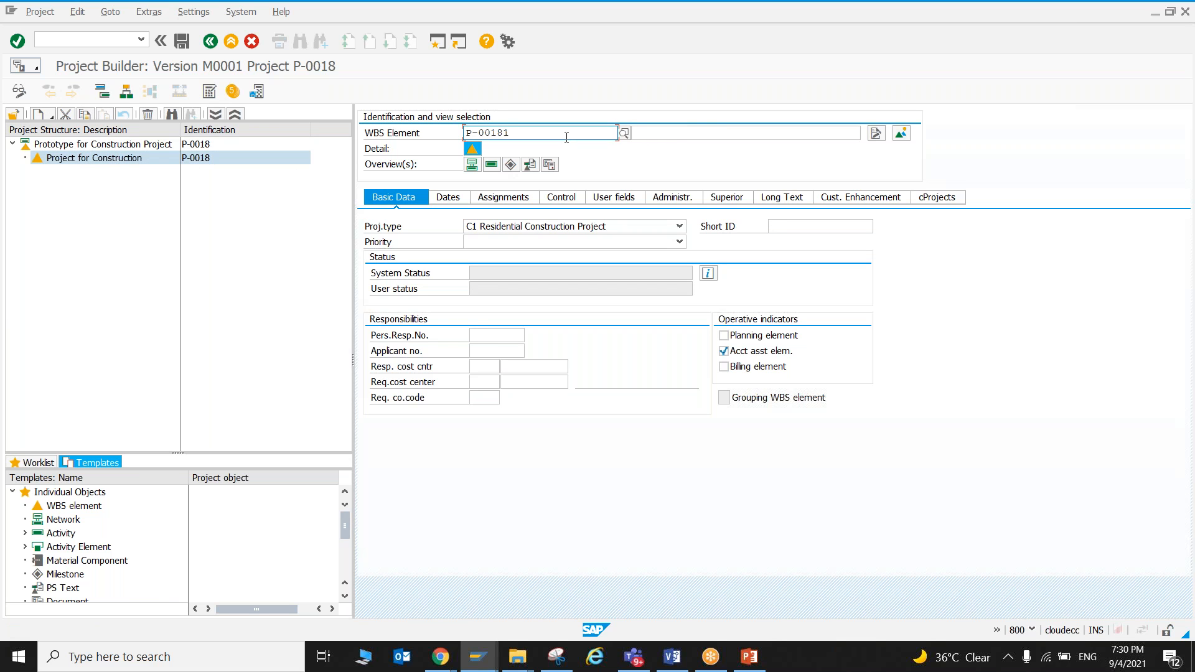
{"action": "left_click", "coordinate": [675, 132]}
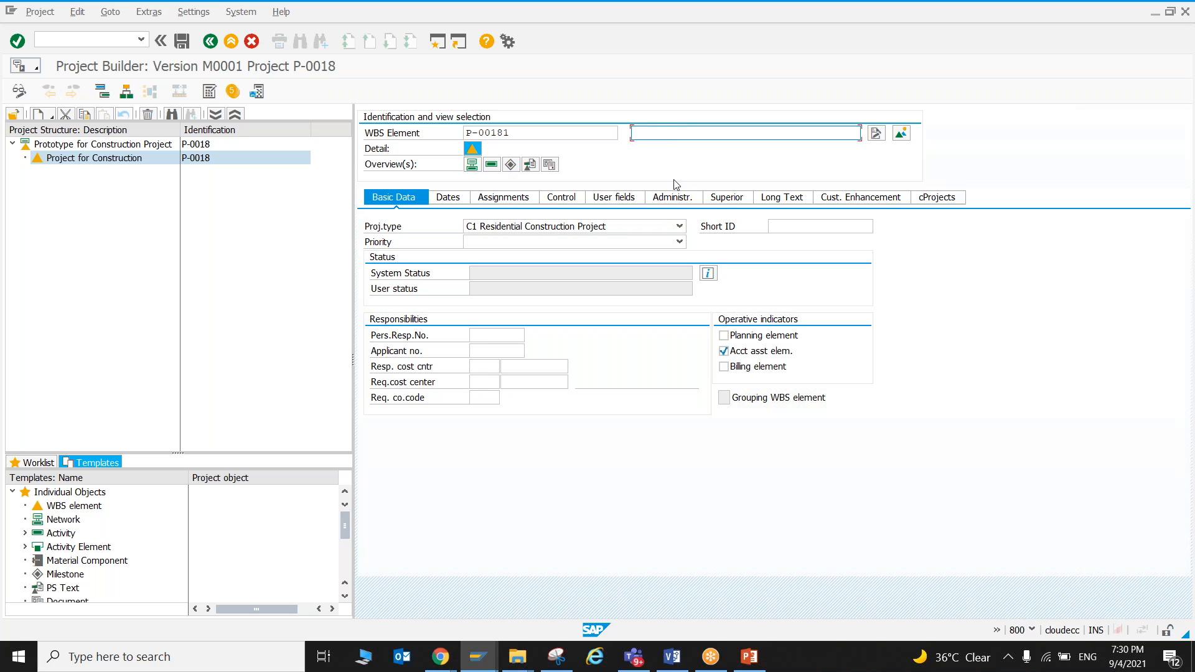
{"action": "type", "text": "P"}
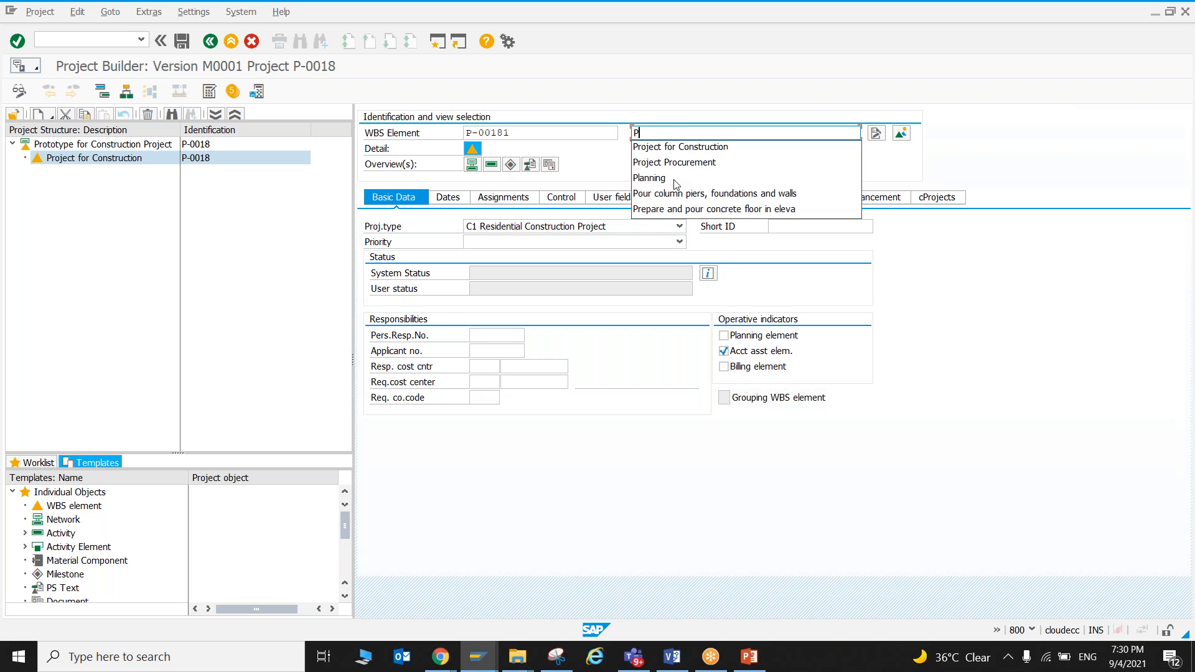
{"action": "type", "text": "roposal"}
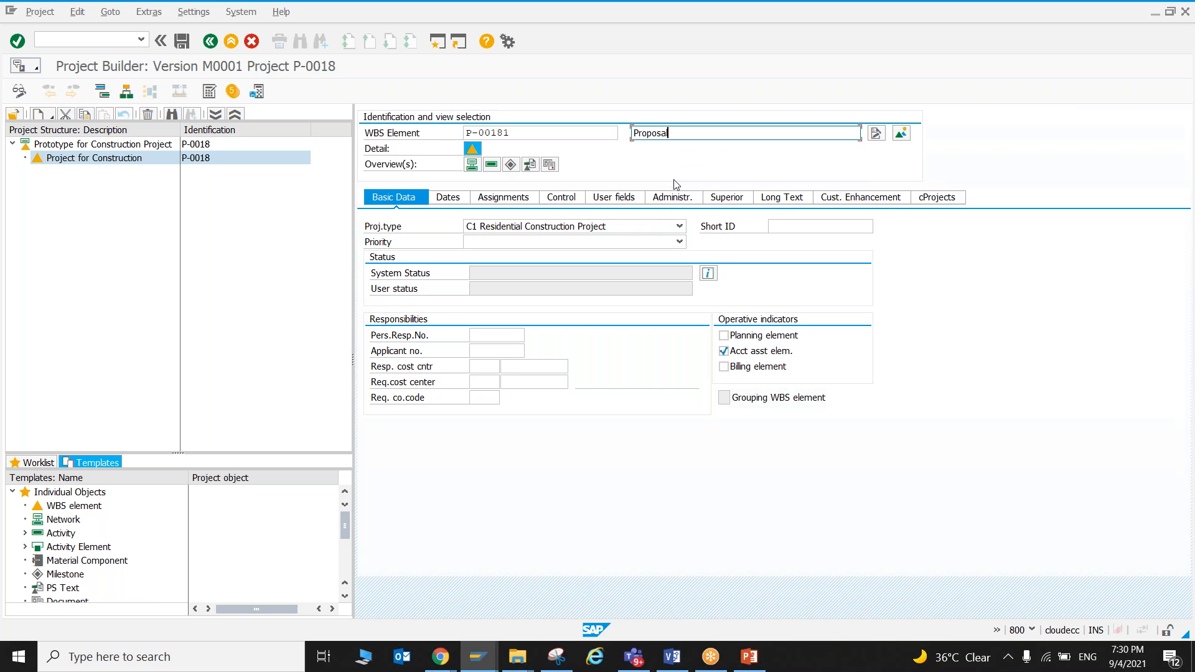
{"action": "type", "text": " Activties"}
{"action": "key", "text": "Return"}
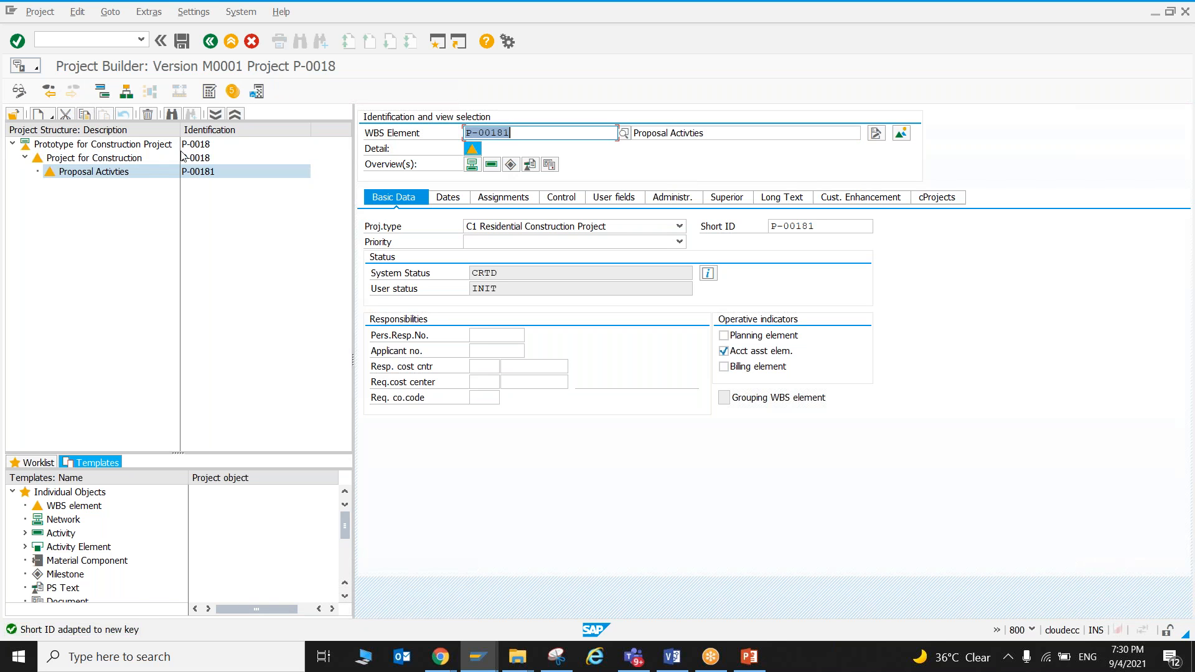
Create WBS element P-00182 with the description "Procurement Activities" under the Project for Construction element
{"action": "left_click", "coordinate": [80, 157]}
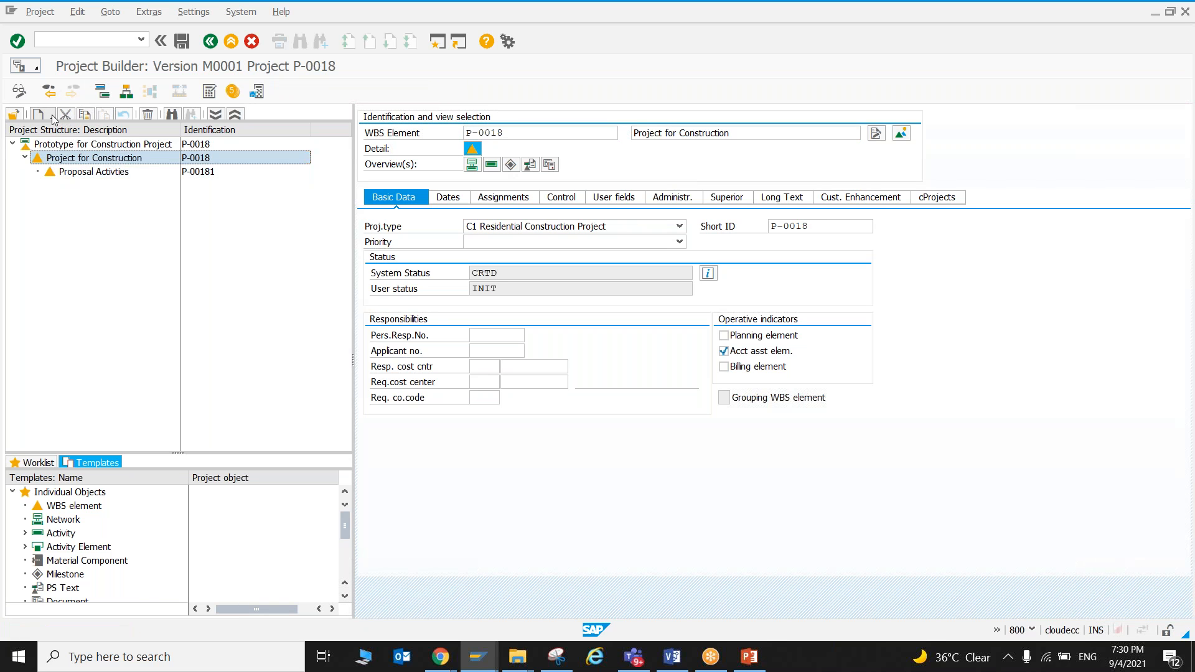
{"action": "left_click", "coordinate": [52, 117]}
{"action": "left_click", "coordinate": [58, 154]}
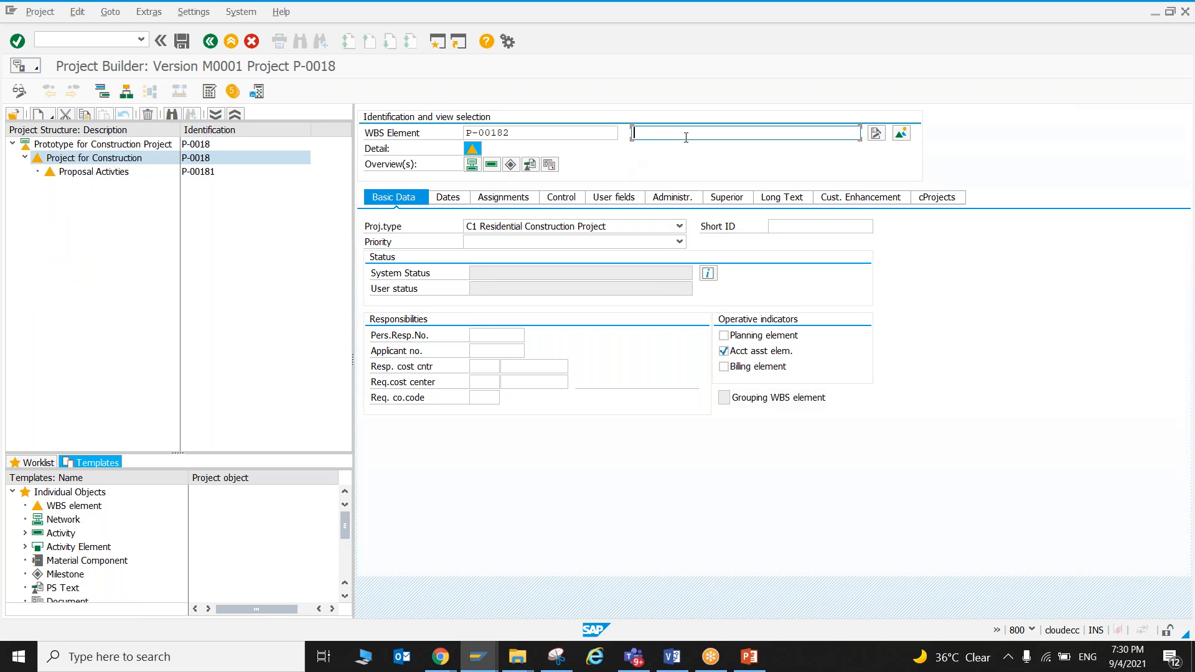
{"action": "type", "text": "Proc"}
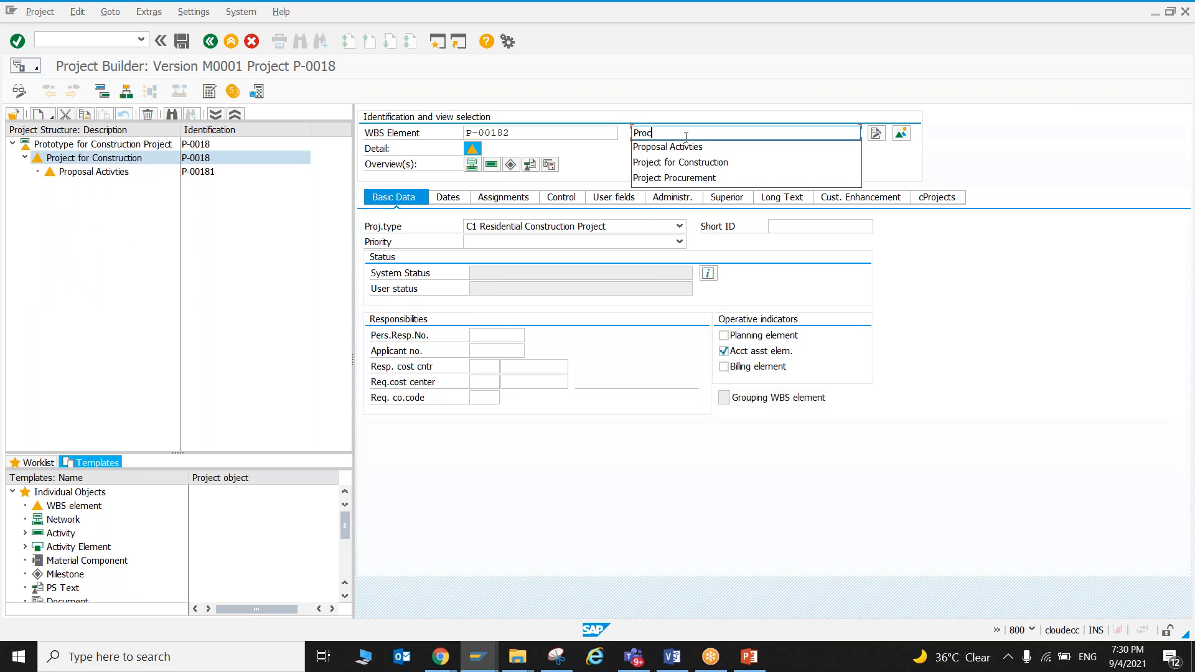
{"action": "type", "text": "urement Activ"}
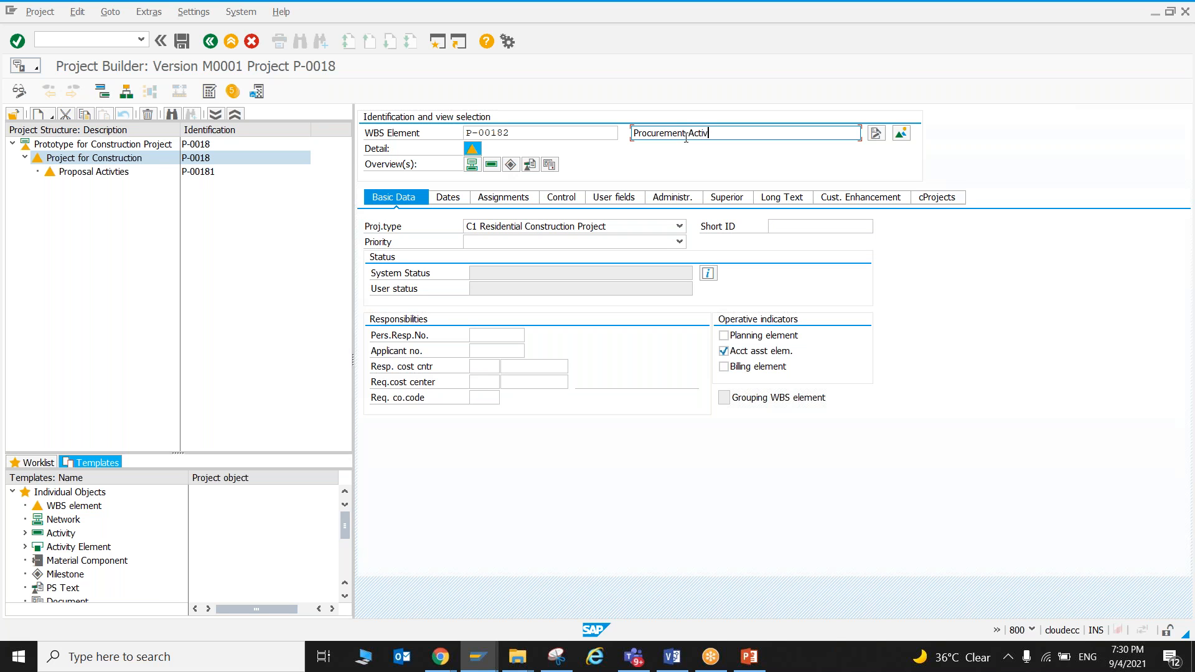
{"action": "type", "text": "ities"}
{"action": "key", "text": "Return"}
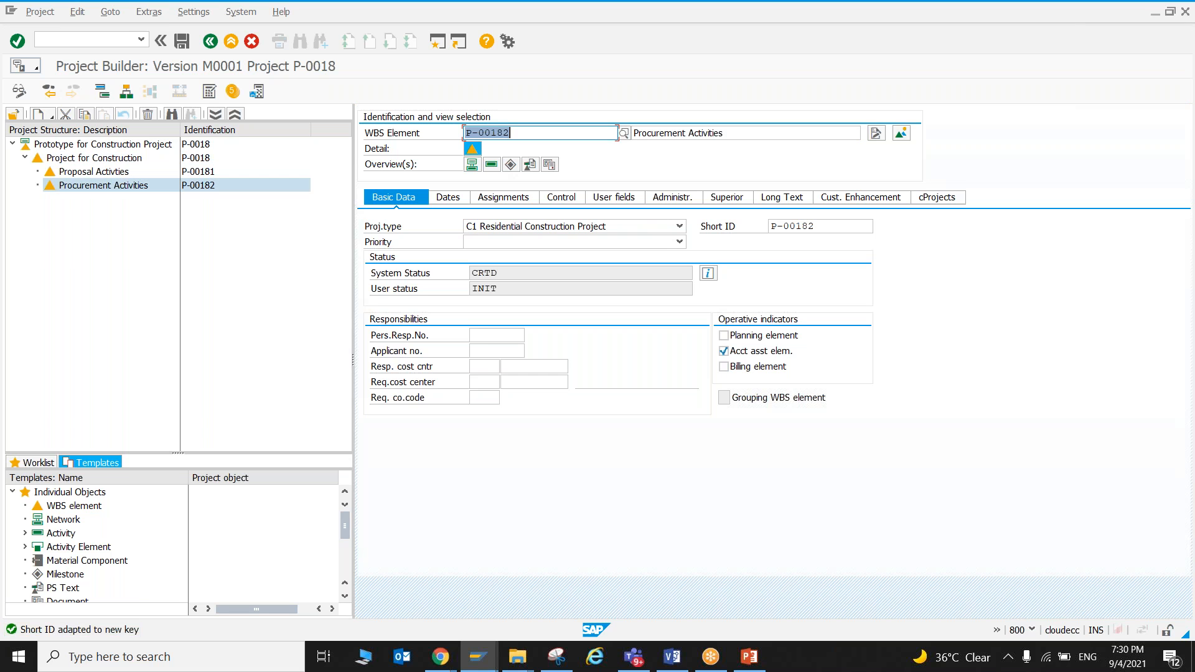
Start saving the simulation and set the required object class of WBS element P-0018 to INVST Investment
{"action": "left_click", "coordinate": [181, 41]}
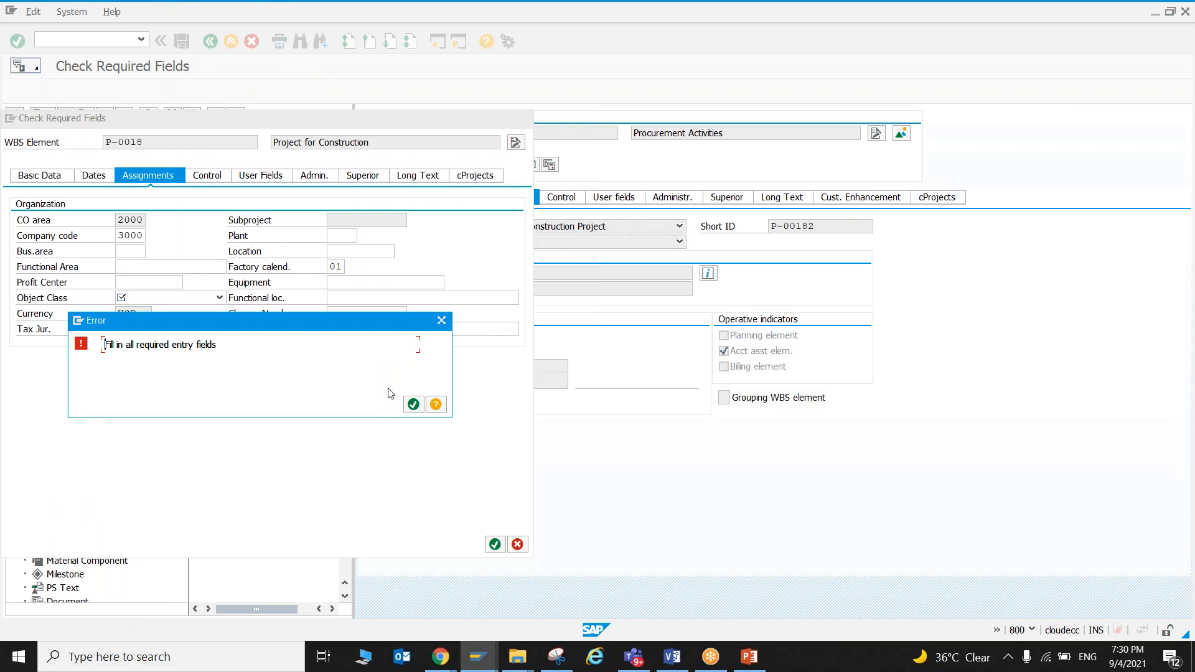
{"action": "left_click", "coordinate": [414, 405]}
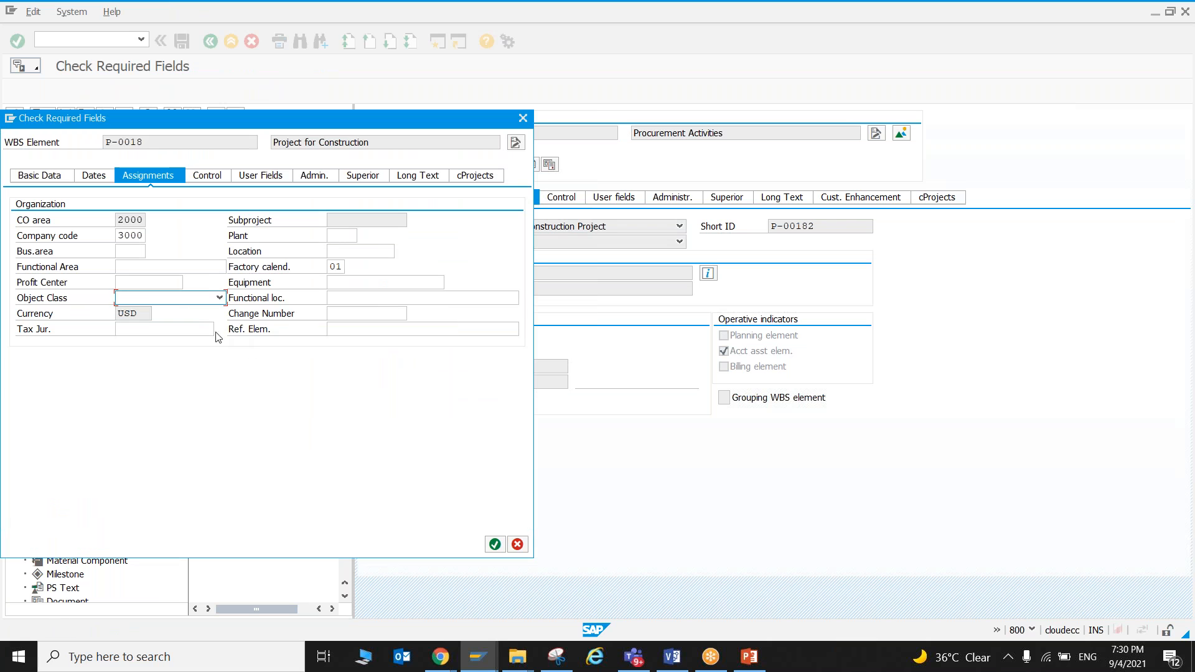
{"action": "left_click", "coordinate": [189, 299]}
{"action": "left_click", "coordinate": [184, 310]}
{"action": "left_click", "coordinate": [495, 545]}
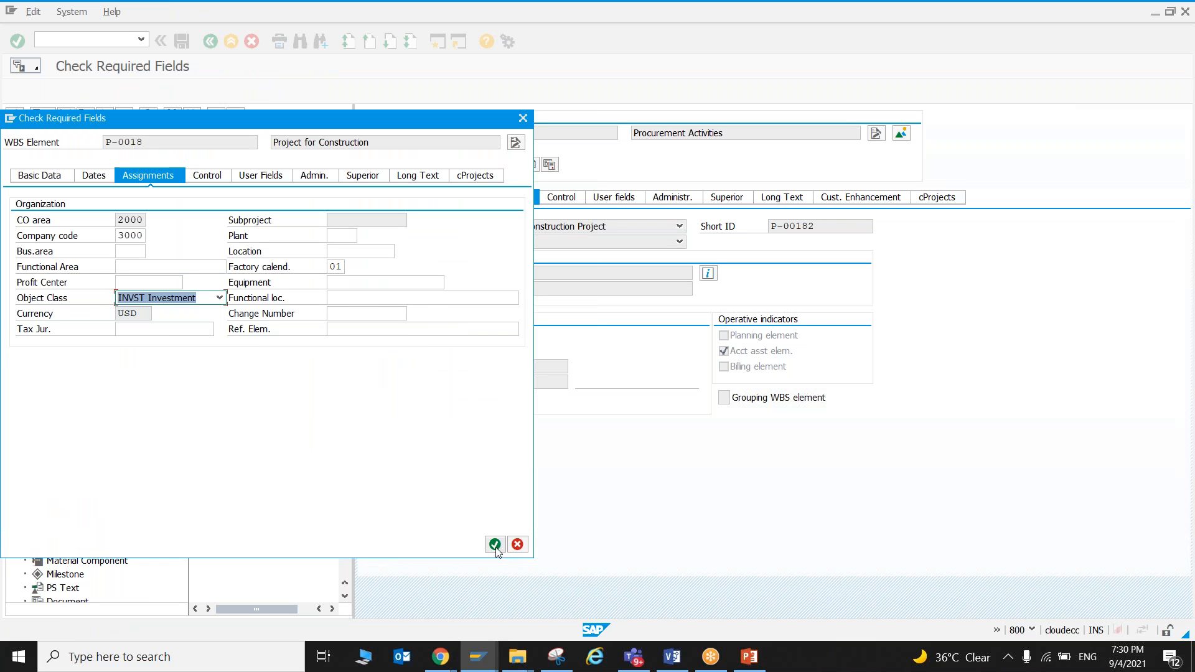
{"action": "left_click", "coordinate": [414, 404]}
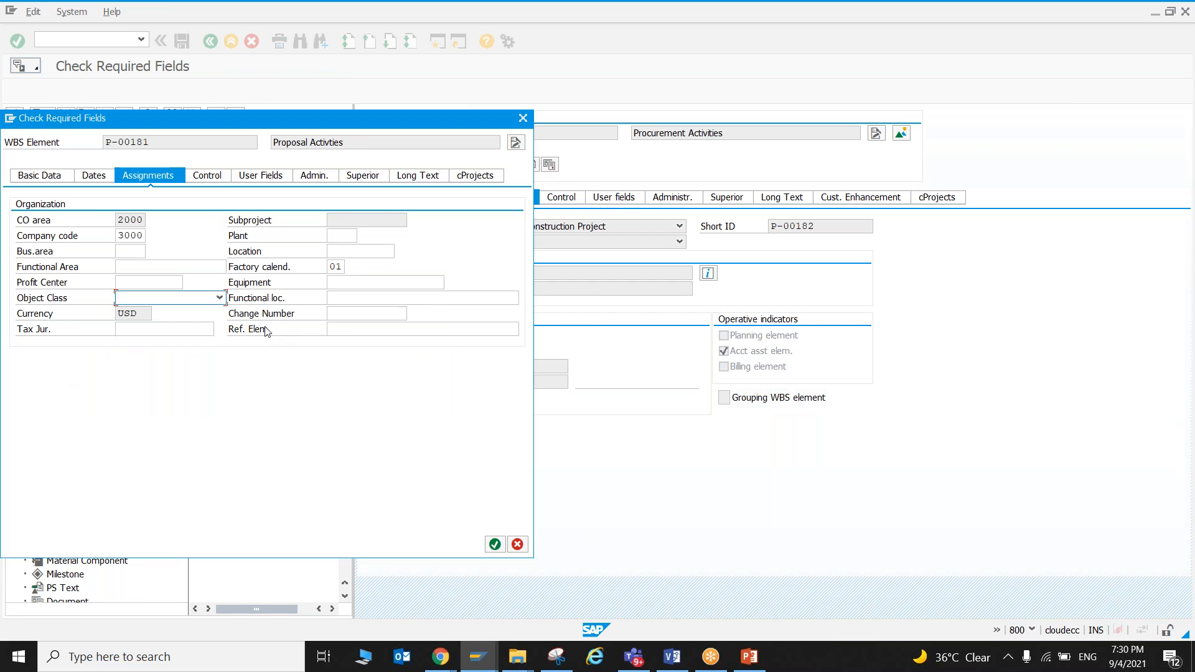
Set the required object class of WBS elements P-00181 and P-00182 to INVST Investment and complete the save
{"action": "left_click", "coordinate": [220, 298]}
{"action": "left_click", "coordinate": [196, 310]}
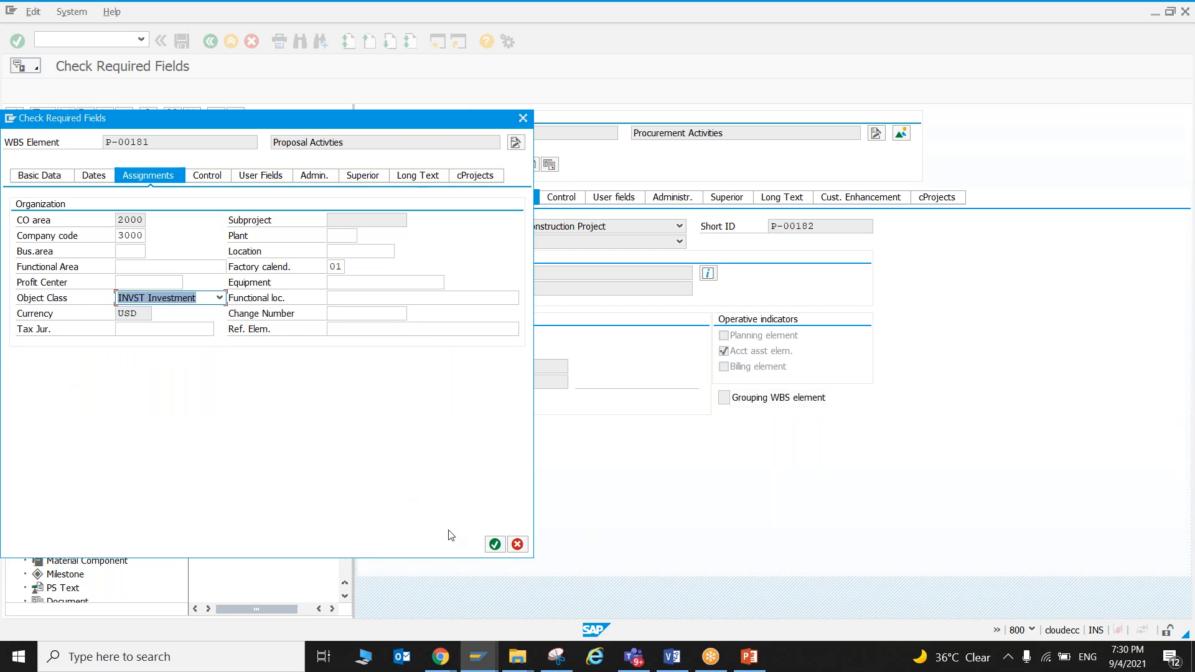
{"action": "left_click", "coordinate": [495, 545]}
{"action": "left_click", "coordinate": [413, 405]}
{"action": "left_click", "coordinate": [219, 297]}
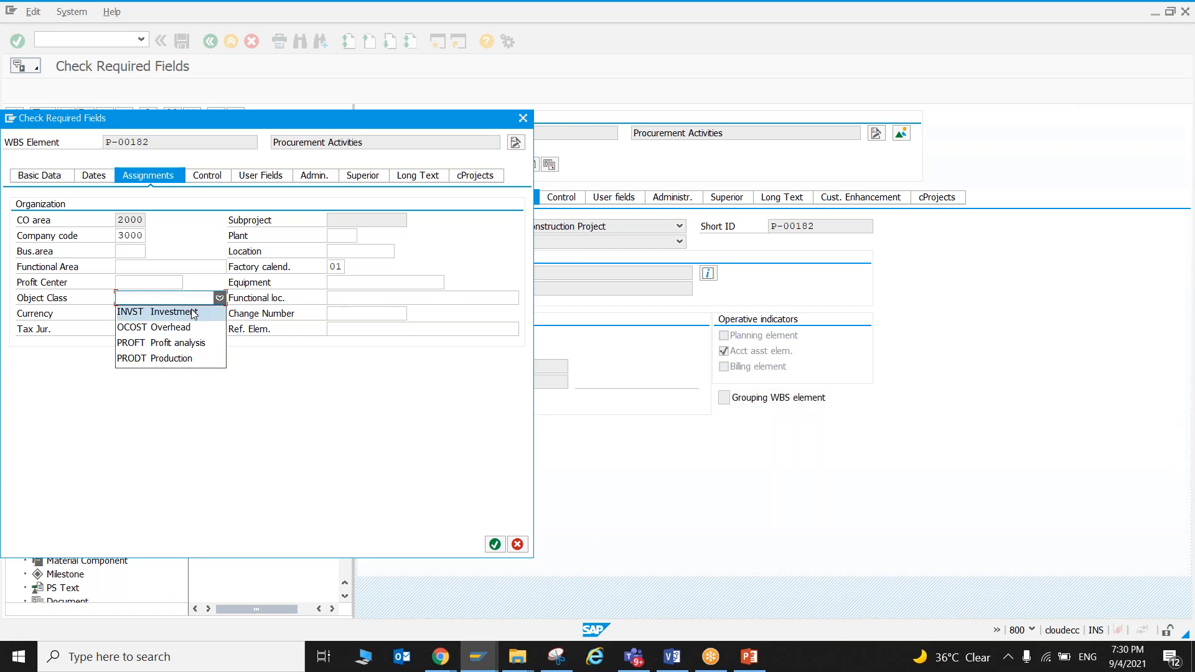
{"action": "left_click", "coordinate": [195, 310]}
{"action": "left_click", "coordinate": [502, 546]}
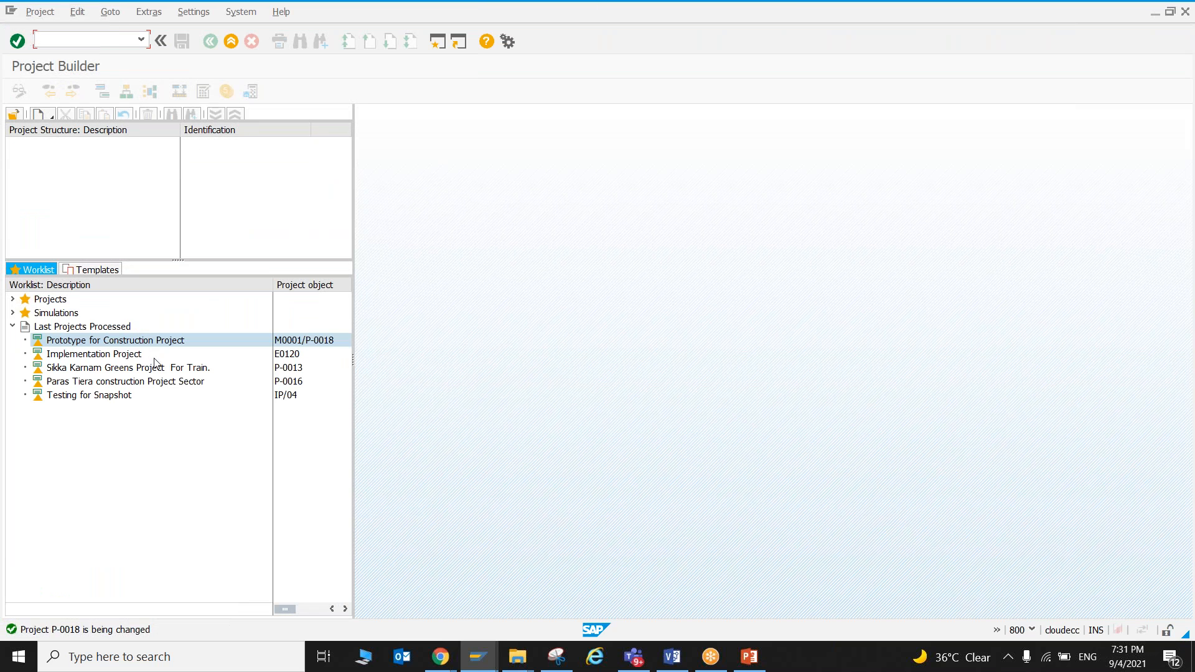
Leave the Project Builder and open the simulation transaction CJV4 - Transfer Project for project definition P-0018
{"action": "left_click", "coordinate": [231, 42]}
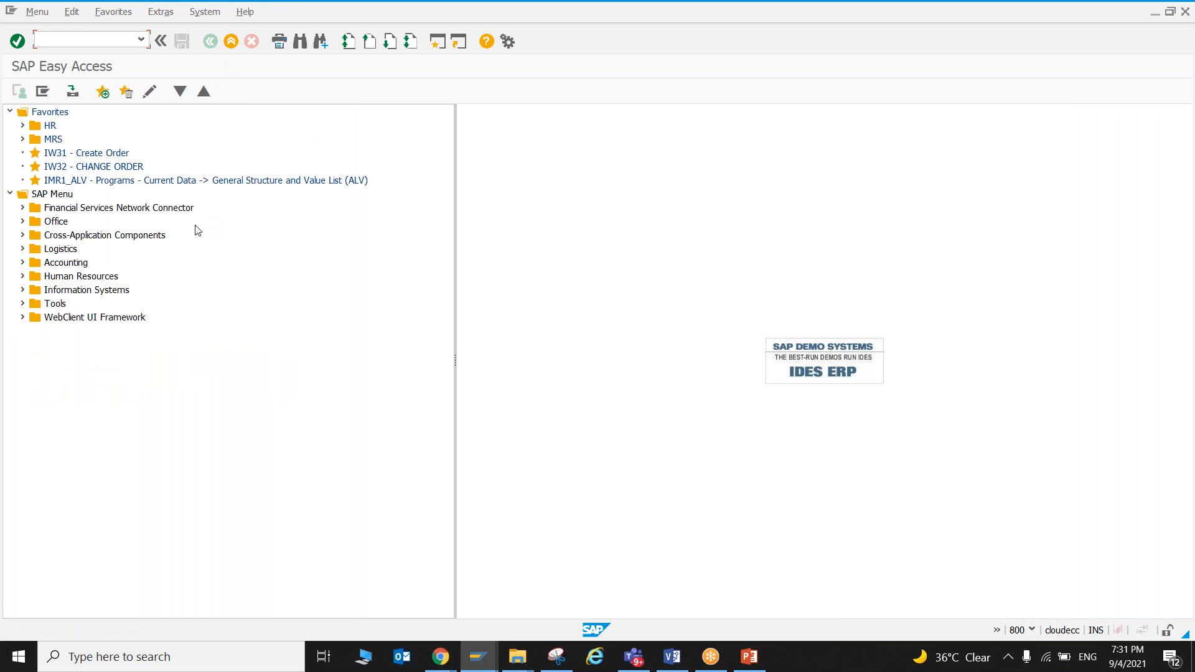
{"action": "left_click", "coordinate": [483, 662]}
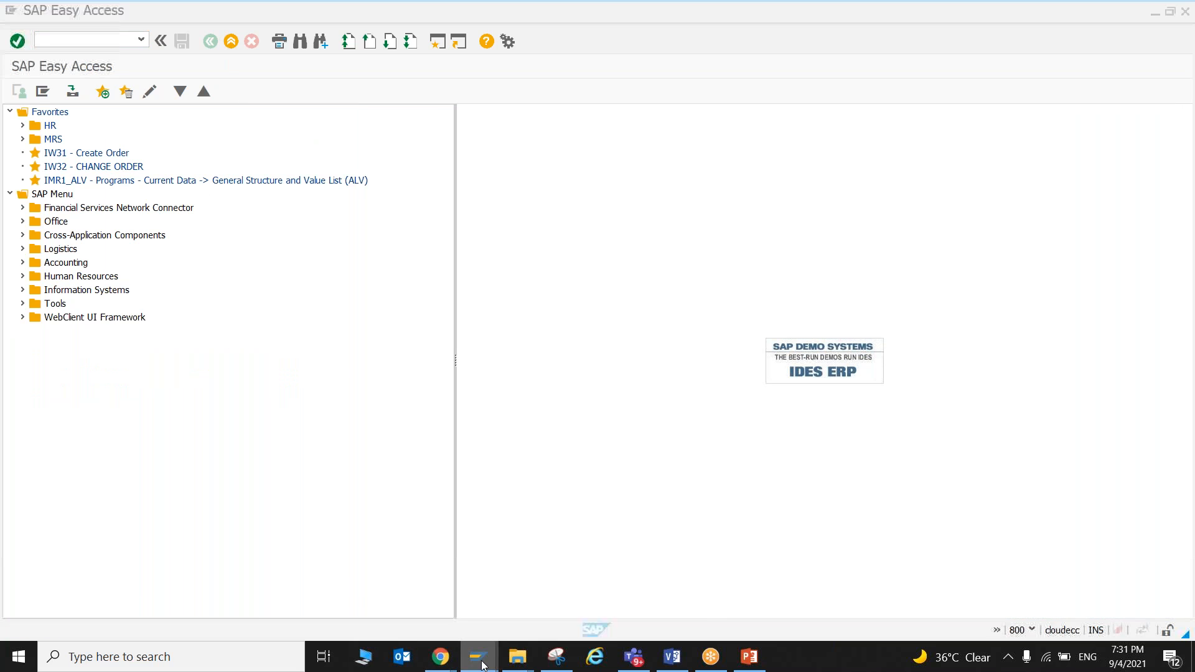
{"action": "left_click", "coordinate": [443, 614]}
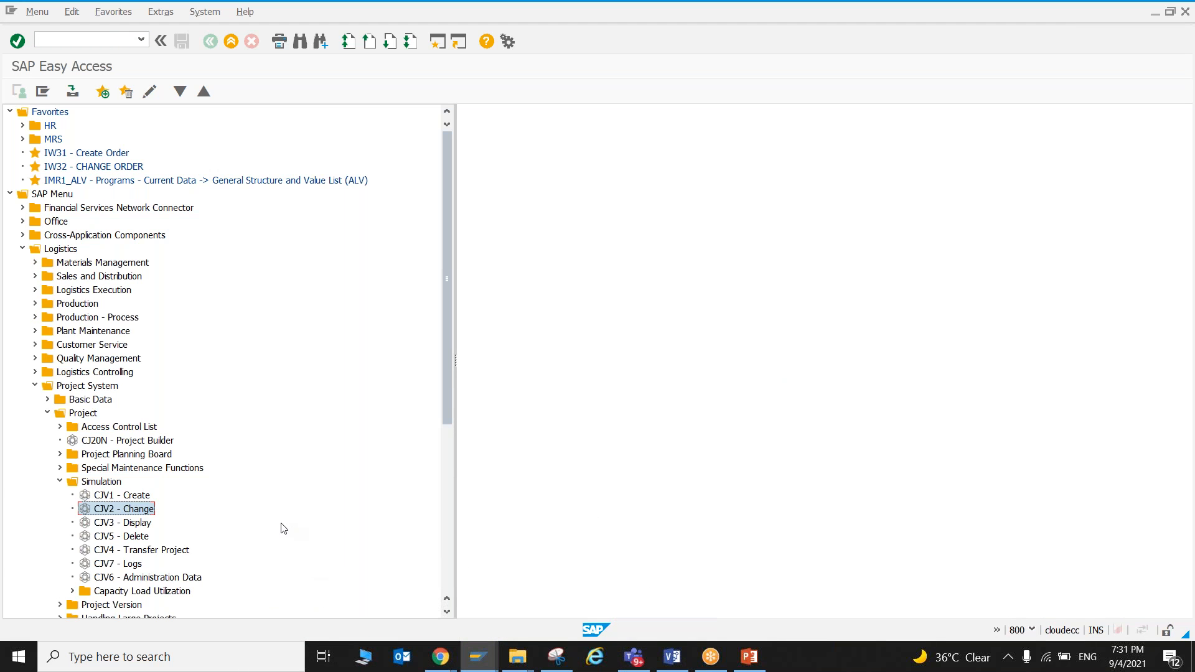
{"action": "double_click", "coordinate": [106, 550]}
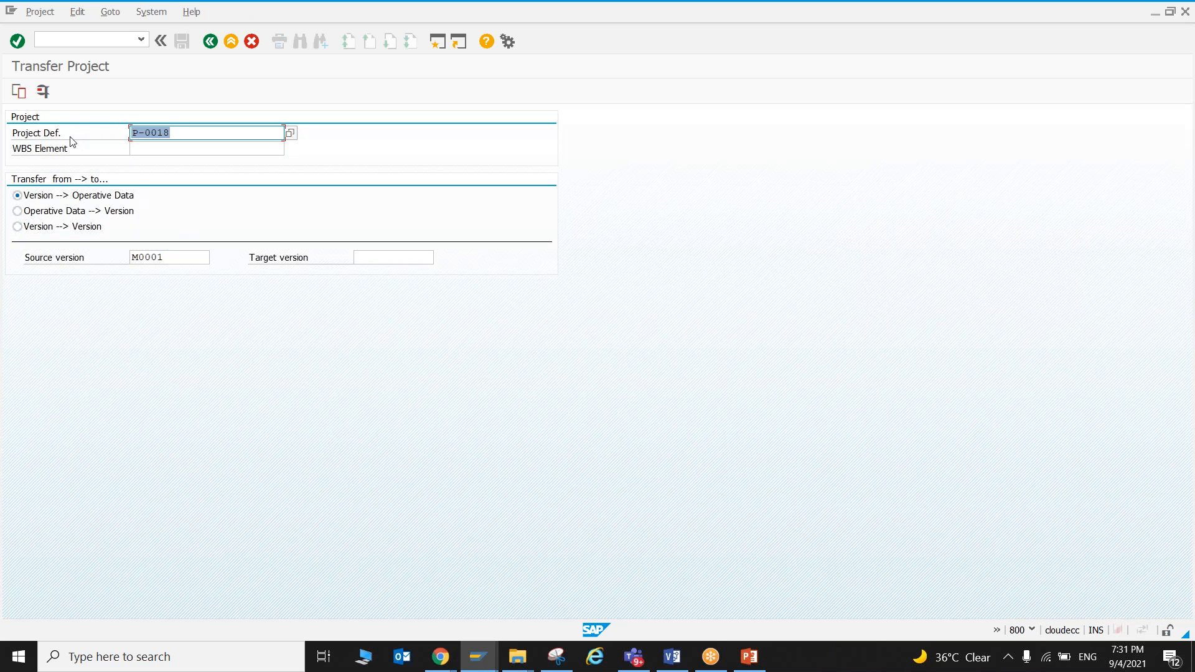
{"action": "left_click", "coordinate": [187, 149]}
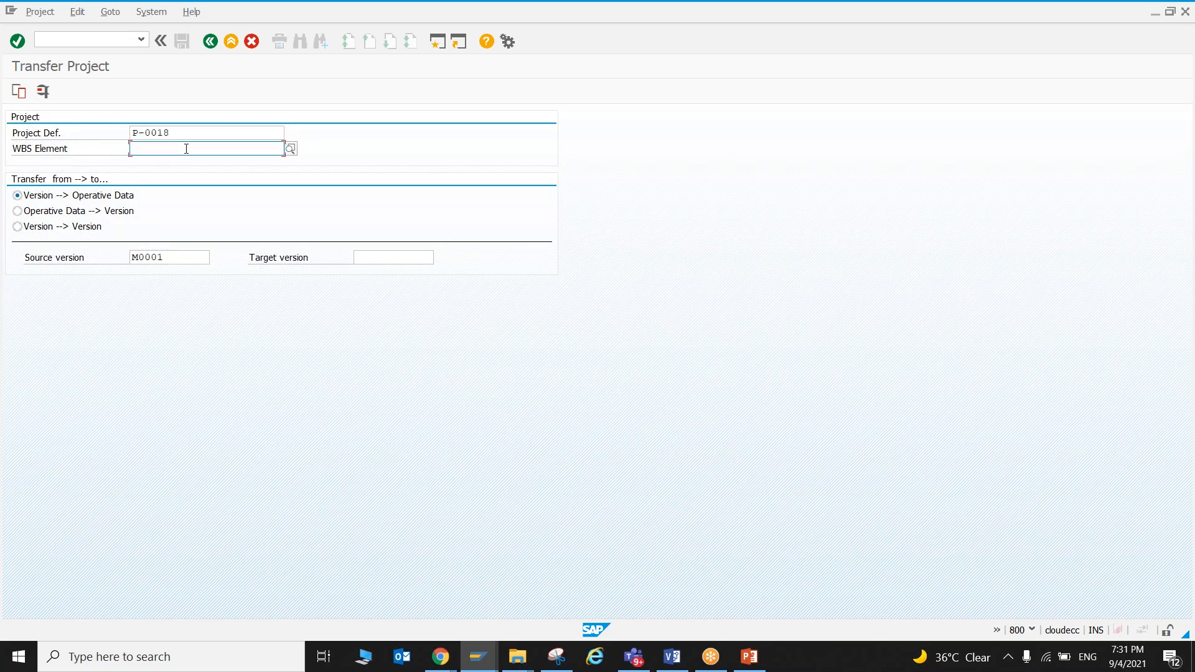
{"action": "left_click", "coordinate": [182, 133]}
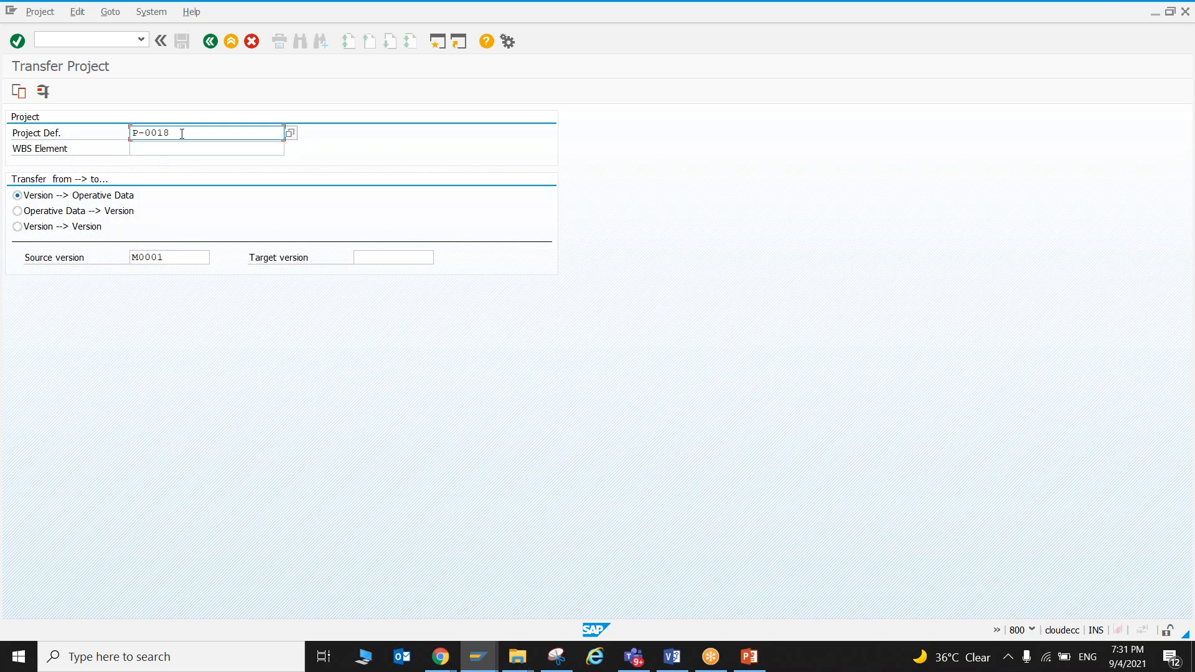
{"action": "left_click", "coordinate": [789, 7]}
{"action": "left_click", "coordinate": [753, 45]}
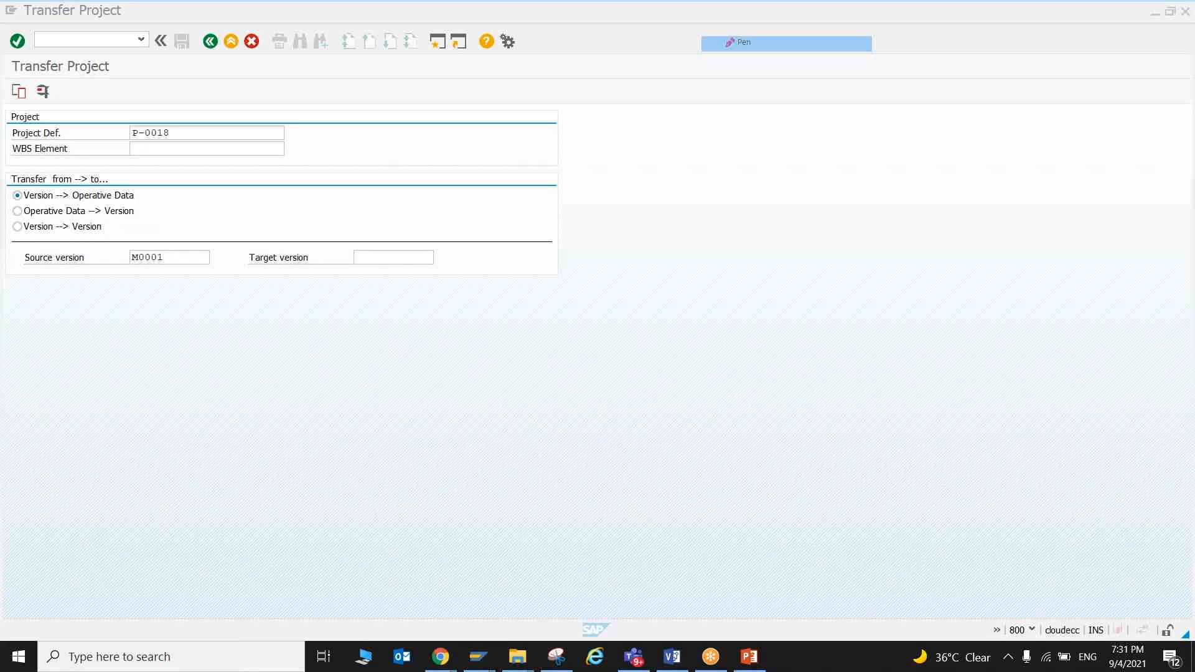
{"action": "mouse_move", "coordinate": [18, 189]}
{"action": "left_mouse_down"}
{"action": "mouse_move", "coordinate": [25, 196]}
{"action": "mouse_move", "coordinate": [45, 172]}
{"action": "left_mouse_up"}
{"action": "left_click_drag", "start_coordinate": [143, 188], "coordinate": [153, 195]}
{"action": "left_click_drag", "start_coordinate": [153, 195], "coordinate": [186, 173]}
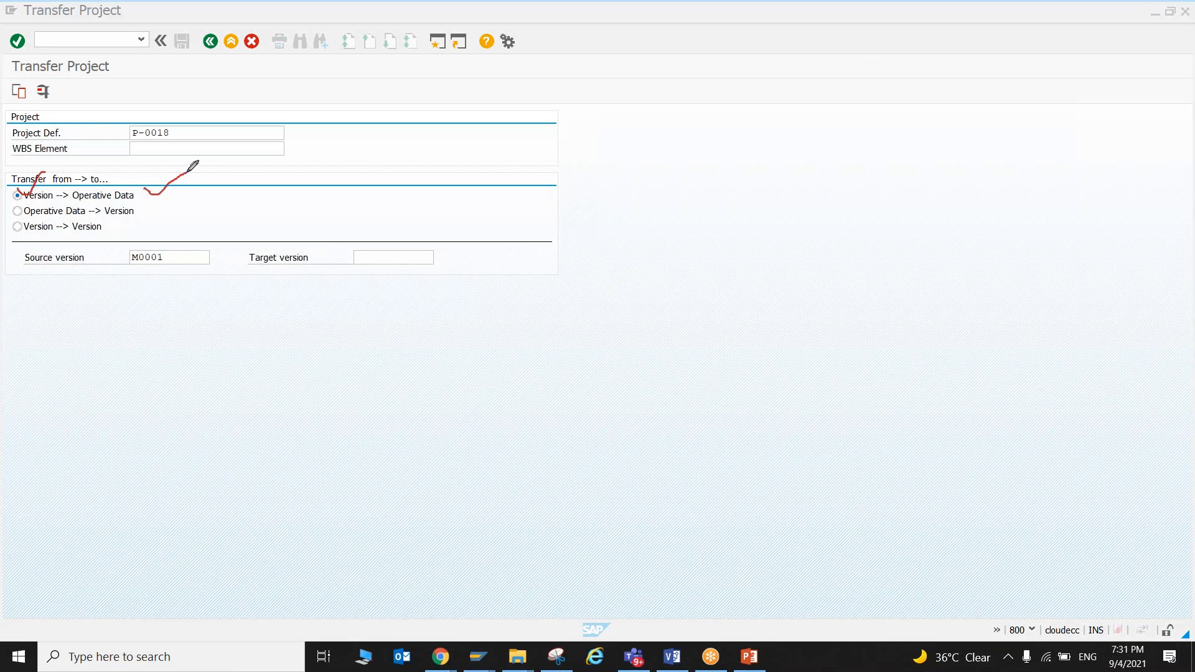
{"action": "left_click_drag", "start_coordinate": [9, 213], "coordinate": [14, 221]}
{"action": "left_click_drag", "start_coordinate": [13, 221], "coordinate": [23, 208]}
{"action": "left_click_drag", "start_coordinate": [134, 212], "coordinate": [149, 219]}
{"action": "left_click_drag", "start_coordinate": [150, 218], "coordinate": [176, 200]}
{"action": "left_click_drag", "start_coordinate": [13, 226], "coordinate": [24, 240]}
{"action": "mouse_move", "coordinate": [23, 240]}
{"action": "left_mouse_down"}
{"action": "mouse_move", "coordinate": [37, 229]}
{"action": "mouse_move", "coordinate": [94, 235]}
{"action": "left_mouse_up"}
{"action": "left_click_drag", "start_coordinate": [93, 236], "coordinate": [108, 222]}
{"action": "mouse_move", "coordinate": [207, 252]}
{"action": "left_mouse_down"}
{"action": "mouse_move", "coordinate": [202, 236]}
{"action": "mouse_move", "coordinate": [124, 238]}
{"action": "mouse_move", "coordinate": [111, 293]}
{"action": "mouse_move", "coordinate": [198, 274]}
{"action": "mouse_move", "coordinate": [199, 240]}
{"action": "left_mouse_up"}
{"action": "mouse_move", "coordinate": [178, 129]}
{"action": "left_mouse_down"}
{"action": "mouse_move", "coordinate": [209, 223]}
{"action": "mouse_move", "coordinate": [235, 236]}
{"action": "left_mouse_up"}
{"action": "mouse_move", "coordinate": [198, 290]}
{"action": "left_mouse_down"}
{"action": "mouse_move", "coordinate": [338, 297]}
{"action": "mouse_move", "coordinate": [372, 270]}
{"action": "mouse_move", "coordinate": [424, 284]}
{"action": "left_mouse_up"}
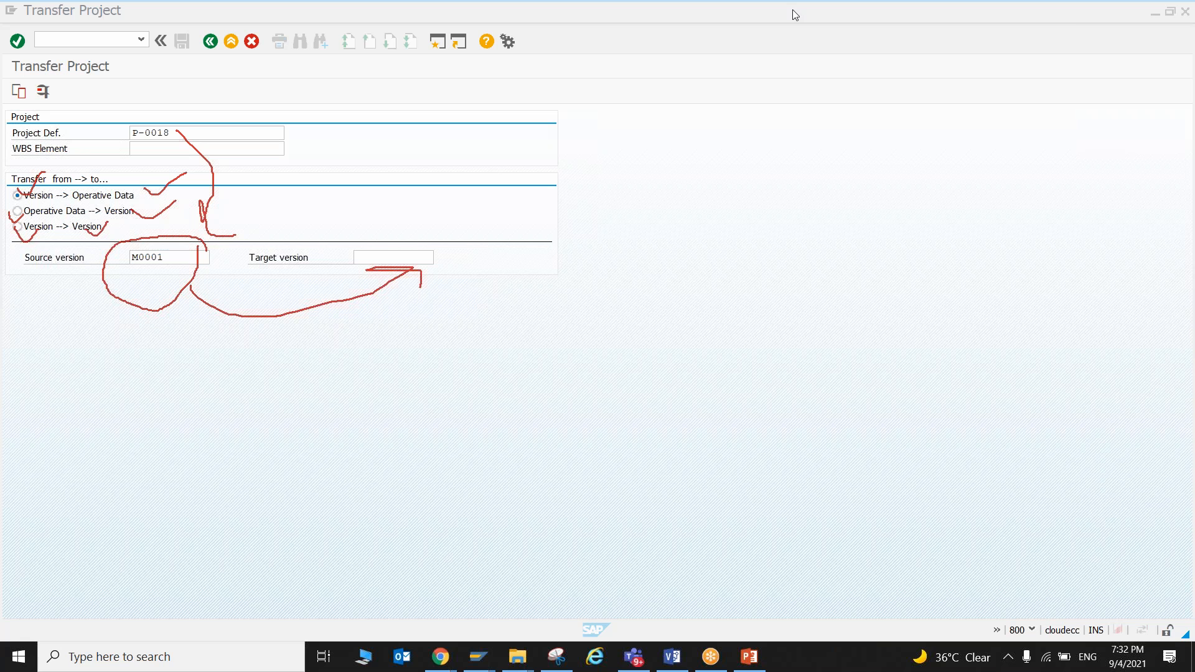
{"action": "key", "text": "Escape"}
Choose the Operative Data --> Version transfer direction for project P-0018 and select the source version value
{"action": "left_click", "coordinate": [18, 211]}
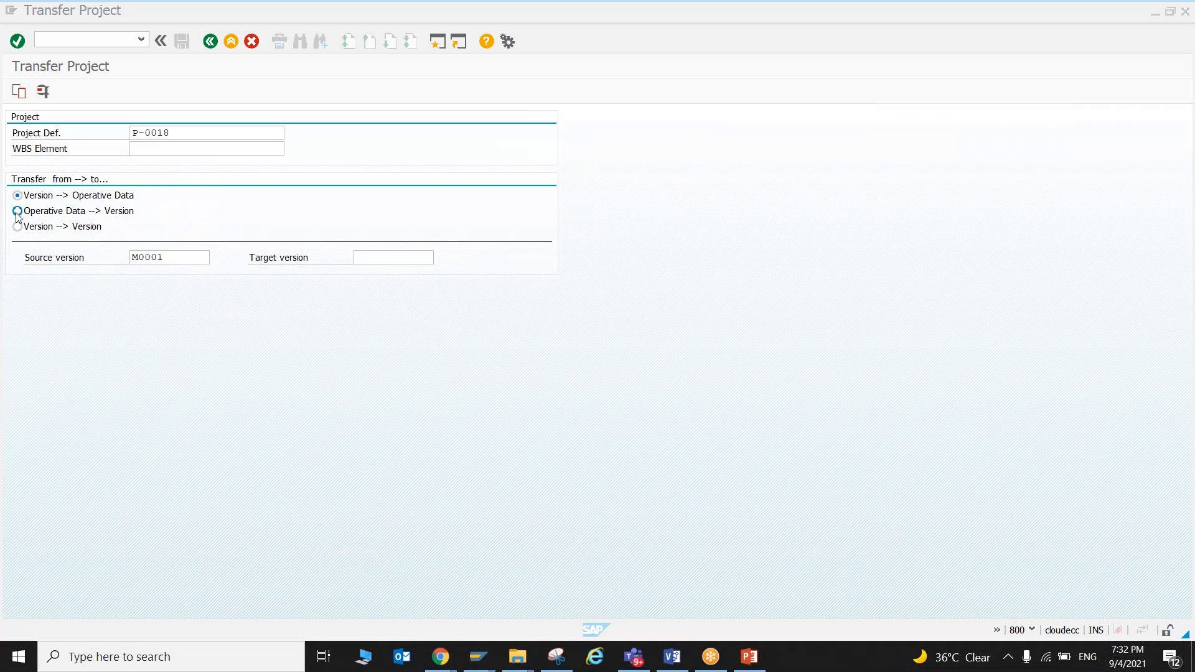
{"action": "left_click", "coordinate": [170, 256]}
{"action": "double_click", "coordinate": [171, 255]}
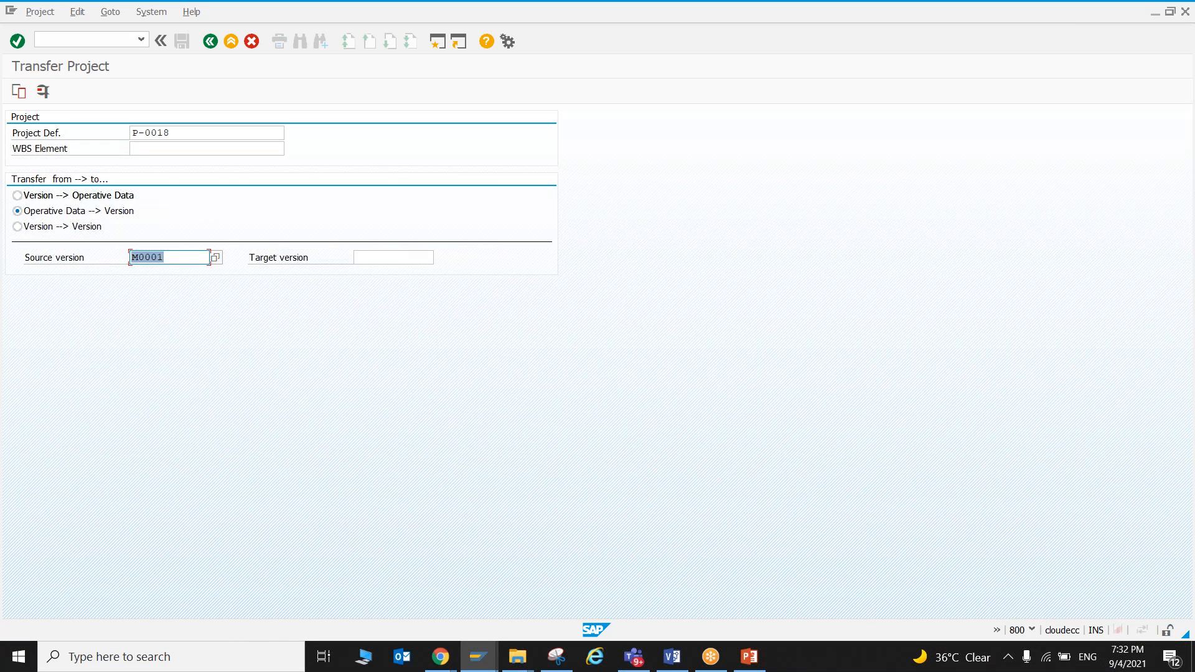
Set up a Version --> Version transfer of project P-0018 from source version M0001 to target version M0002
{"action": "left_click", "coordinate": [17, 227]}
{"action": "key", "text": "Tab"}
{"action": "left_click", "coordinate": [357, 257]}
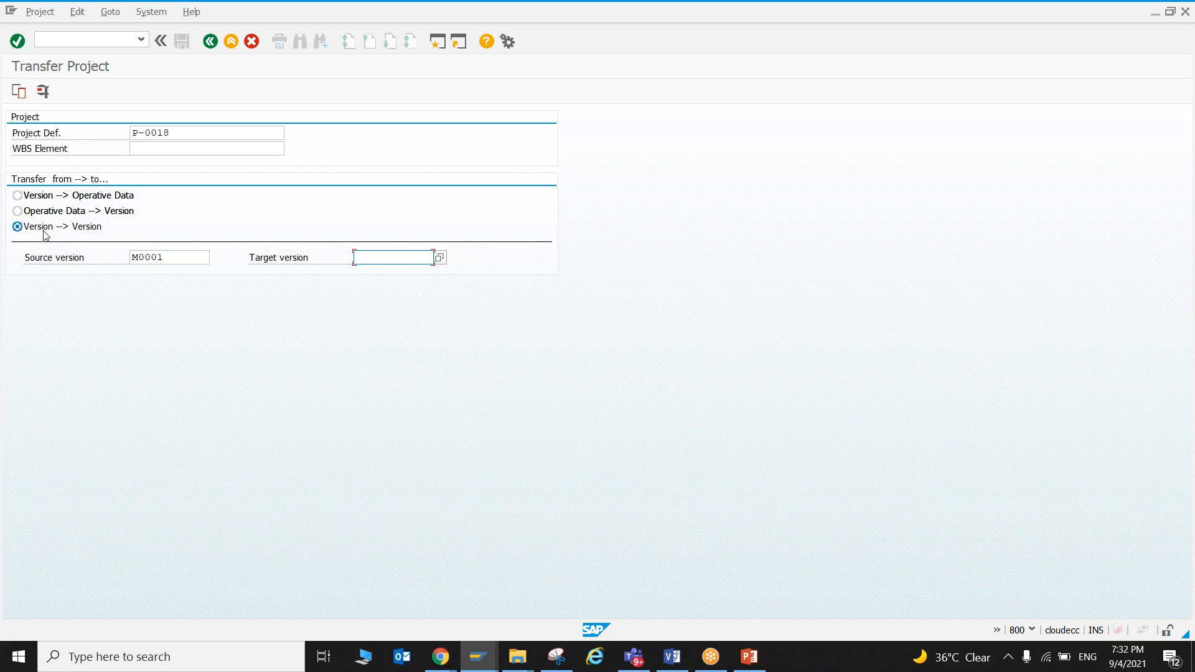
{"action": "left_click_drag", "start_coordinate": [166, 257], "coordinate": [132, 257]}
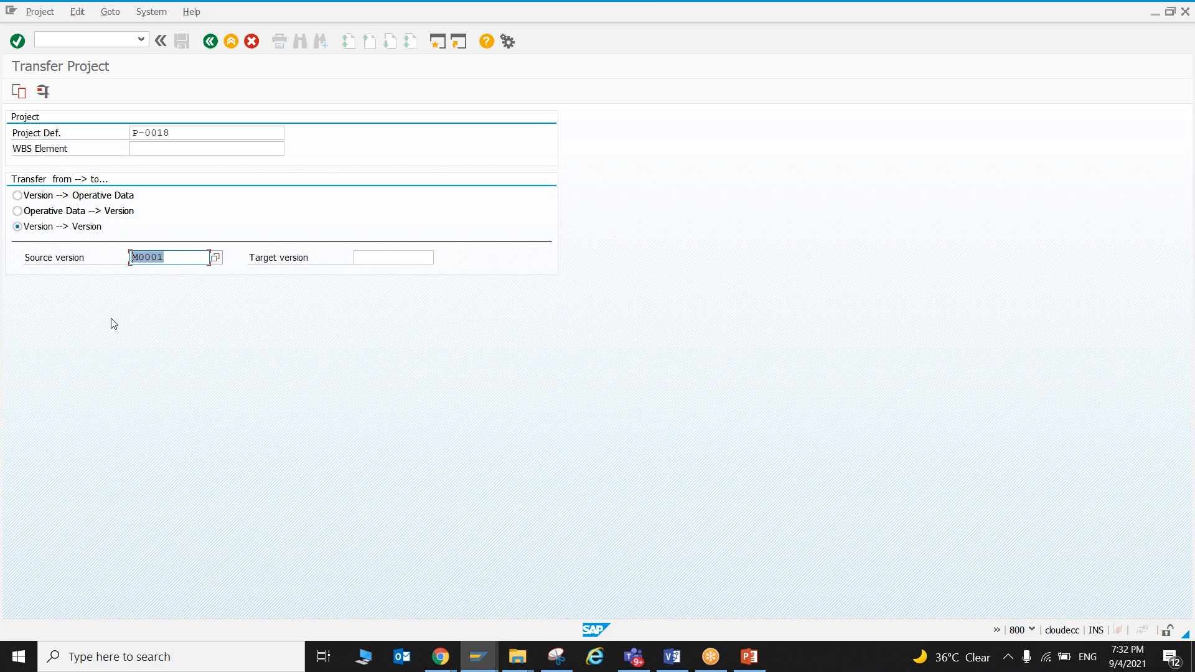
{"action": "left_click", "coordinate": [381, 258]}
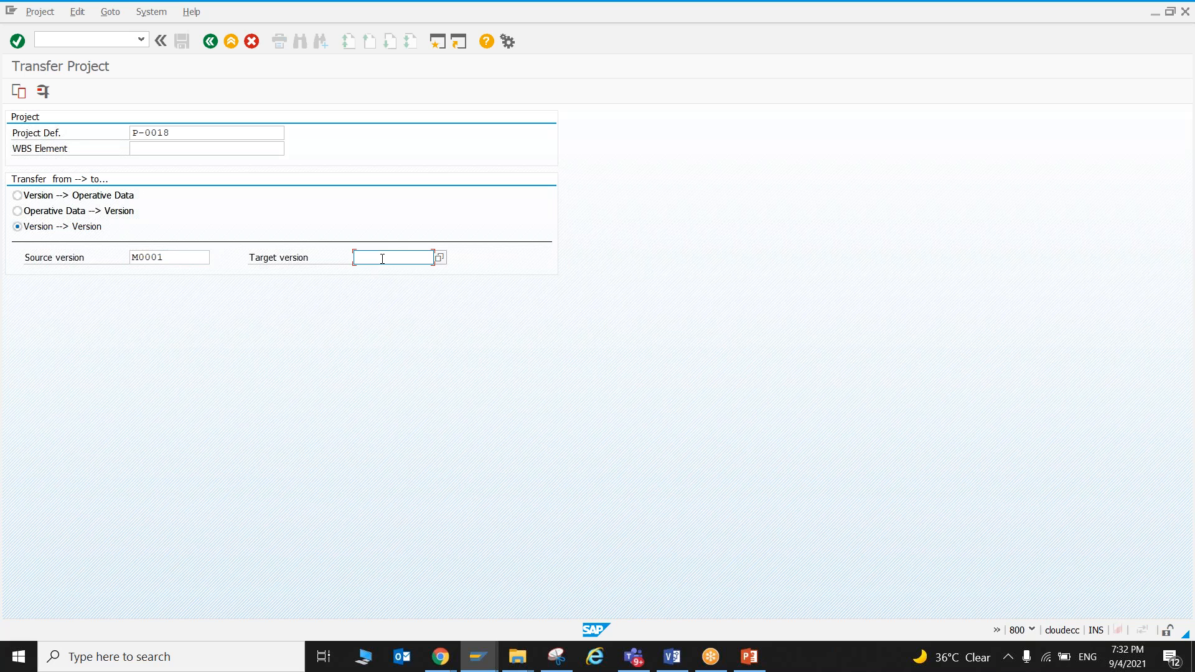
{"action": "type", "text": "M0002"}
{"action": "left_click", "coordinate": [168, 132]}
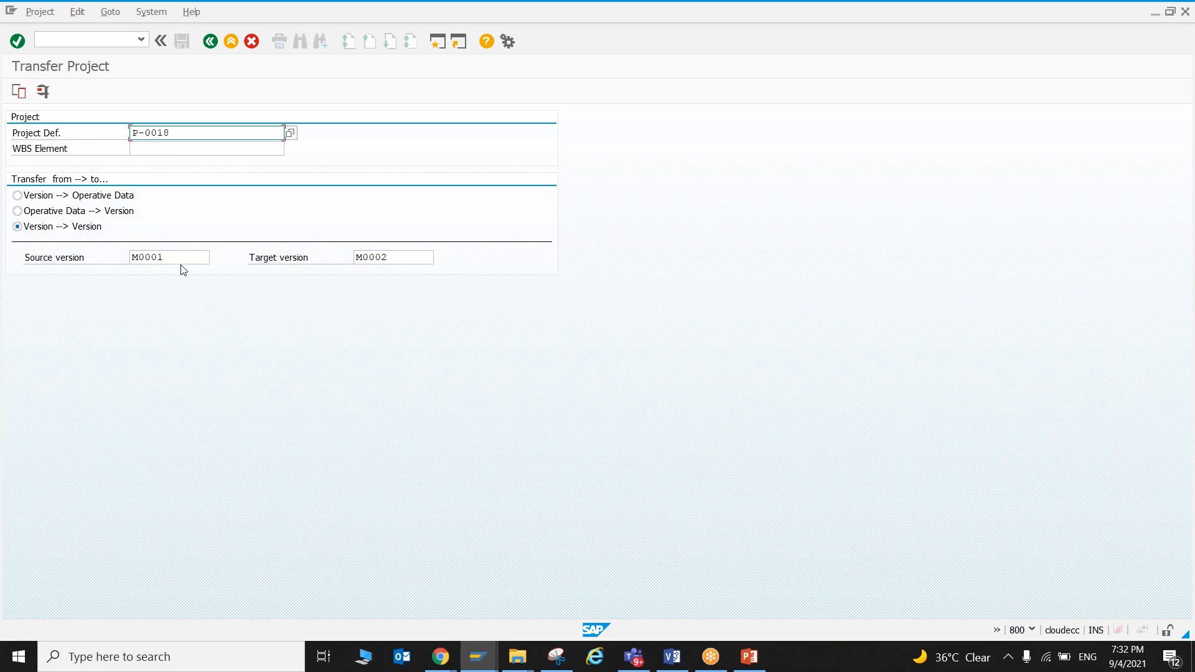
{"action": "left_click", "coordinate": [44, 91]}
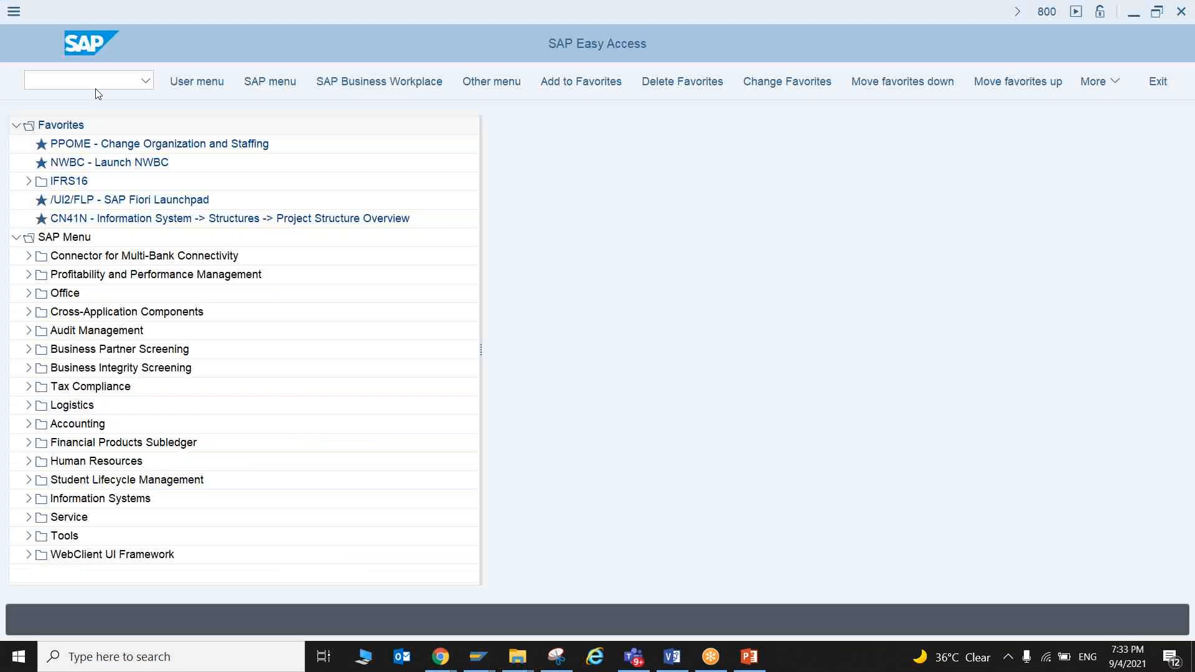
{"action": "left_click", "coordinate": [91, 80]}
{"action": "type", "text": "cj20n"}
{"action": "key", "text": "Return"}
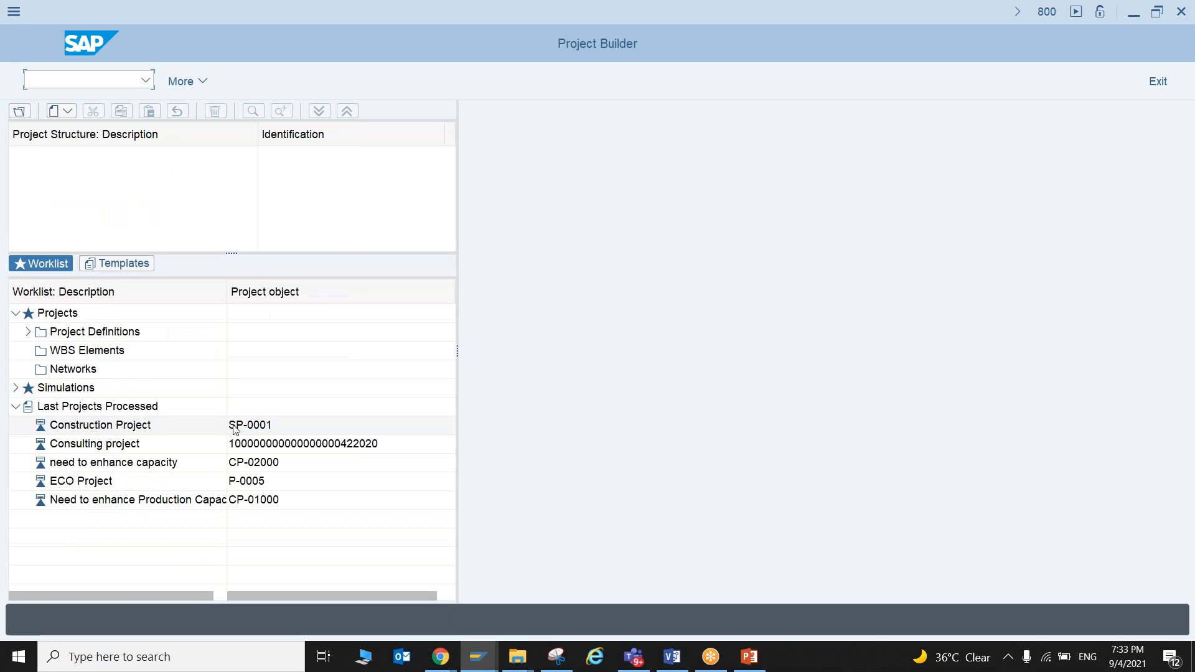
{"action": "left_click", "coordinate": [92, 85]}
{"action": "type", "text": "/n"}
{"action": "key", "text": "Return"}
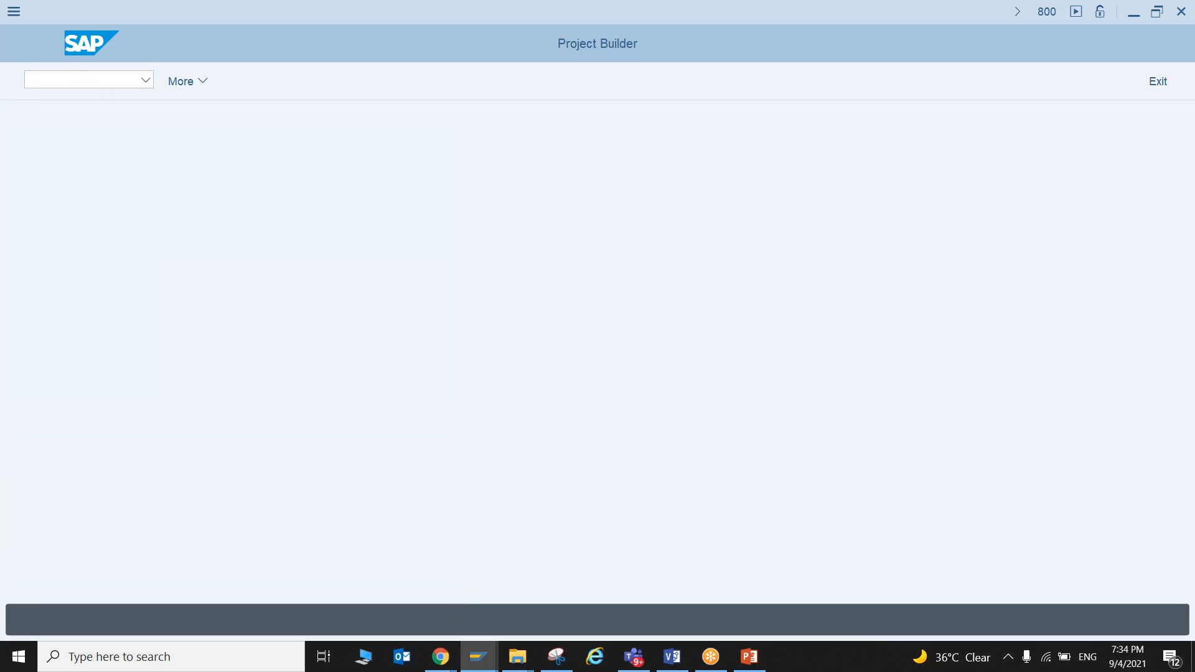
Start transaction cjv1 for creating a simulation and enter version key M0001 through the valid version numbers dialog
{"action": "type", "text": "cjv1"}
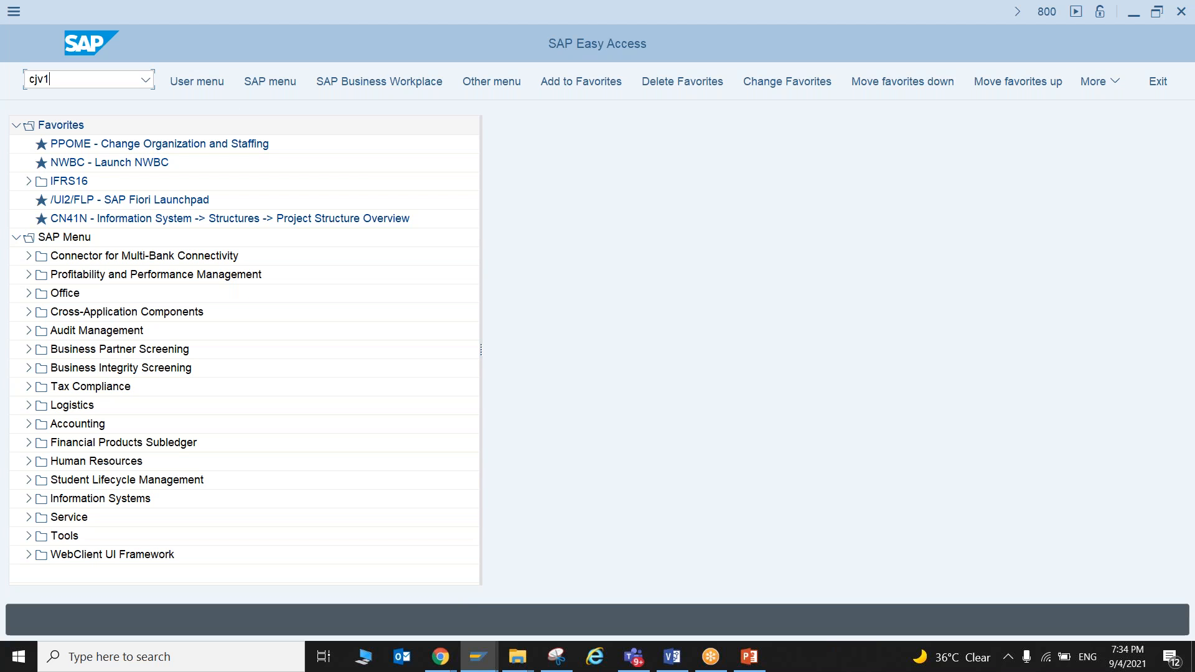
{"action": "key", "text": "Return"}
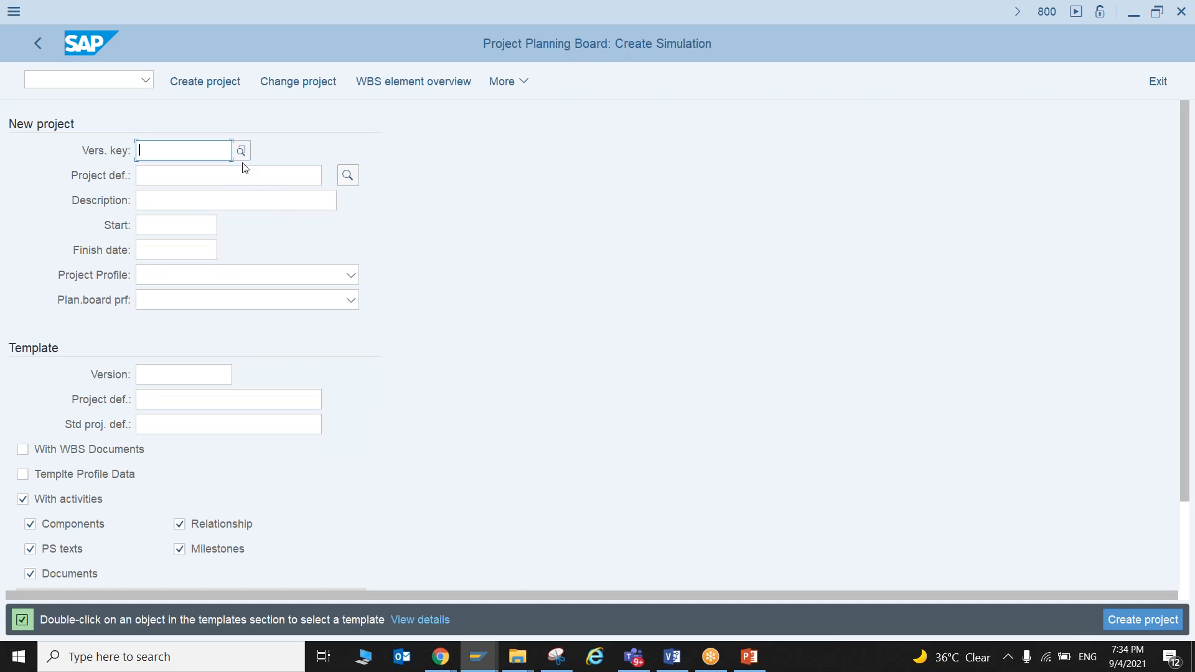
{"action": "left_click", "coordinate": [241, 151]}
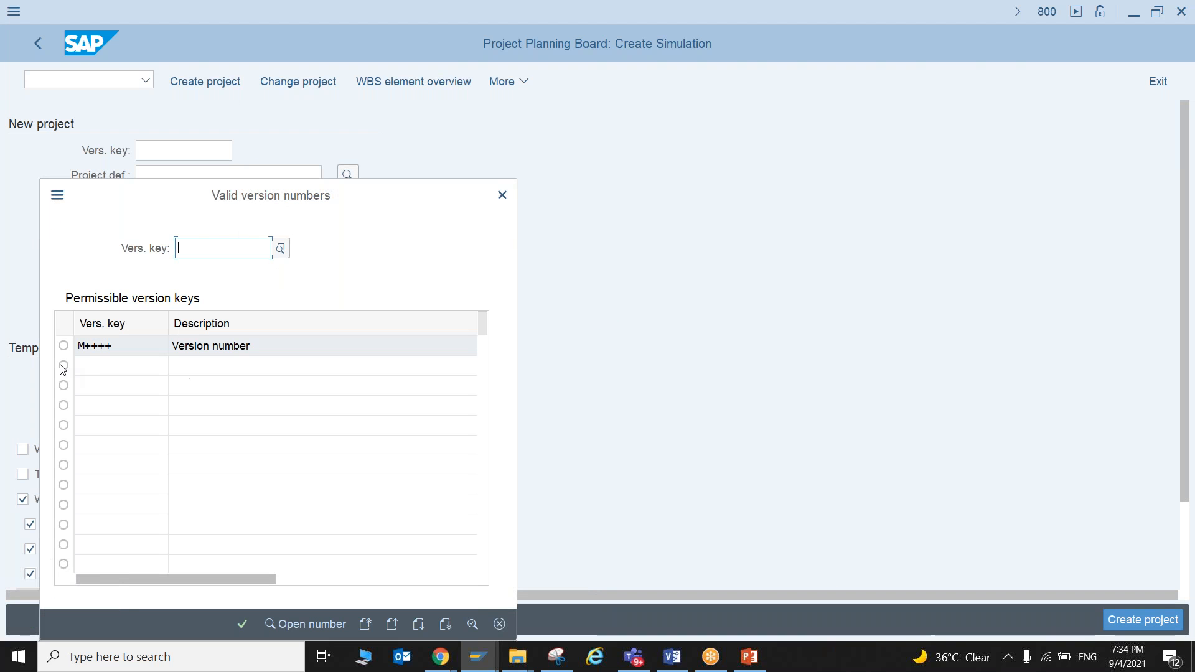
{"action": "type", "text": "M0"}
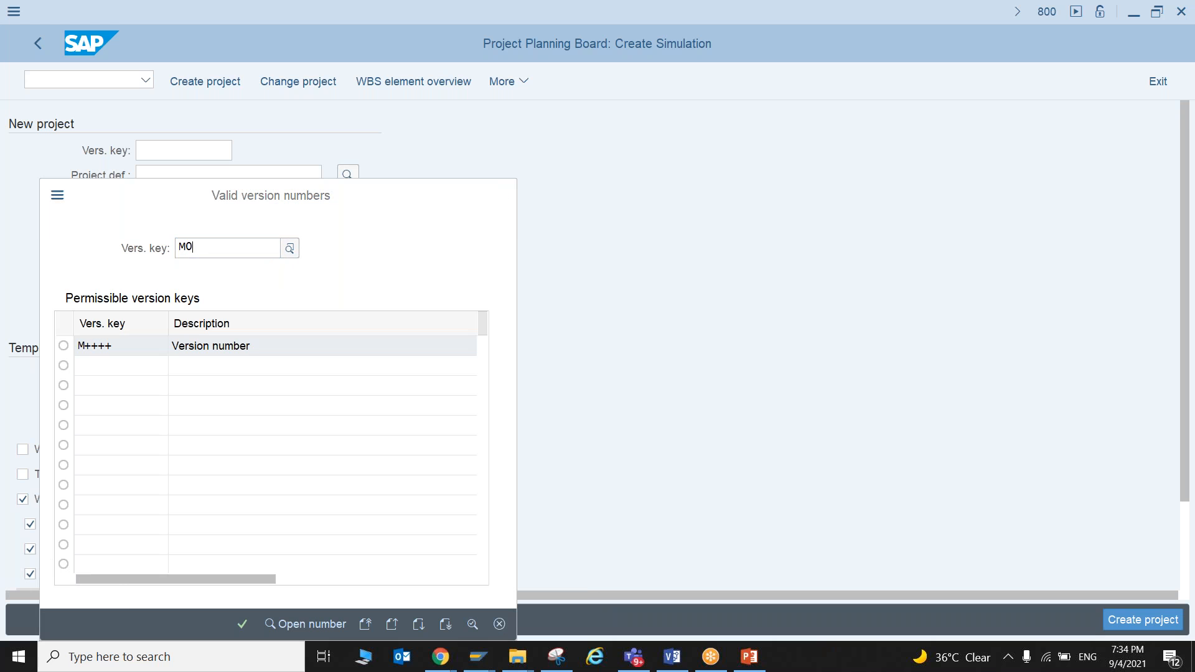
{"action": "type", "text": "001"}
{"action": "left_click", "coordinate": [241, 625]}
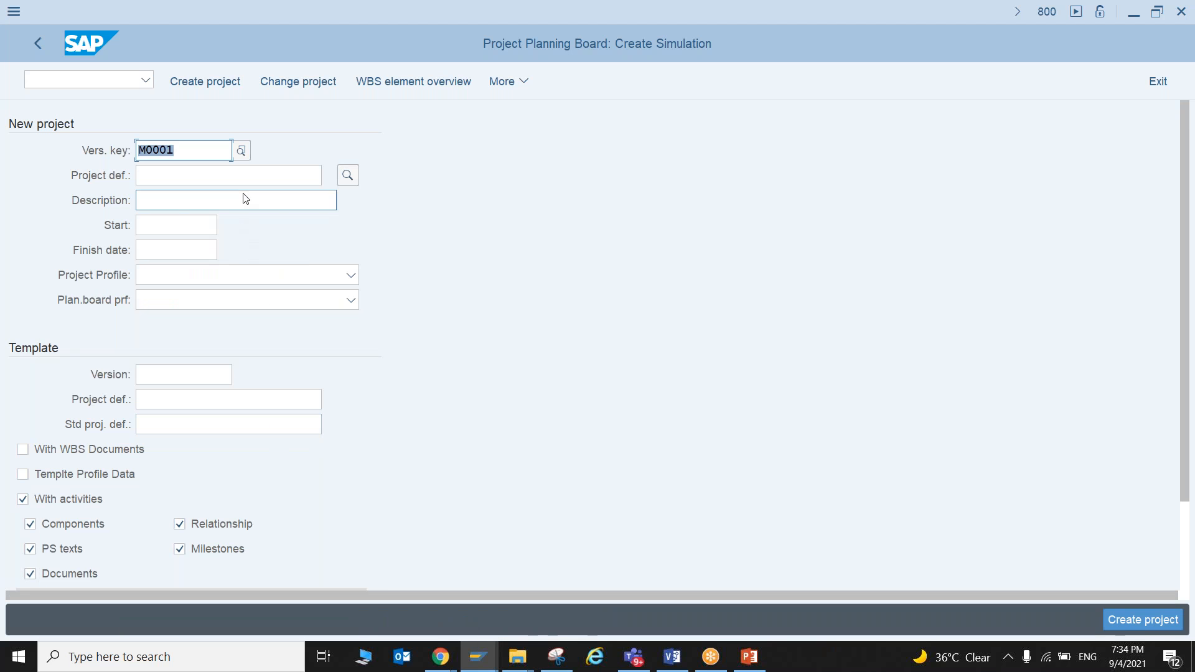
Set the new simulation's project definition to P-6000 and its project profile to ZECO002 ECO Project Profile(Commercial Project)
{"action": "left_click", "coordinate": [241, 176]}
{"action": "type", "text": "P-"}
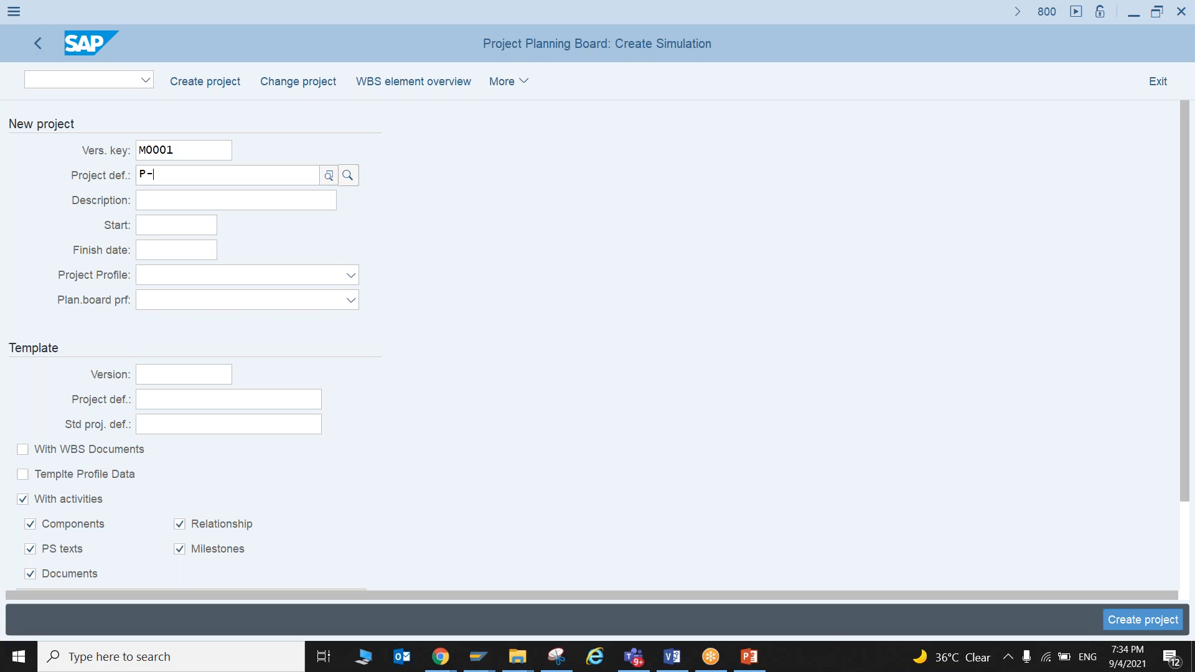
{"action": "type", "text": "6000"}
{"action": "left_click", "coordinate": [556, 247]}
{"action": "left_click", "coordinate": [352, 276]}
{"action": "scroll", "coordinate": [200, 501], "scroll_direction": "down", "scroll_amount": 2}
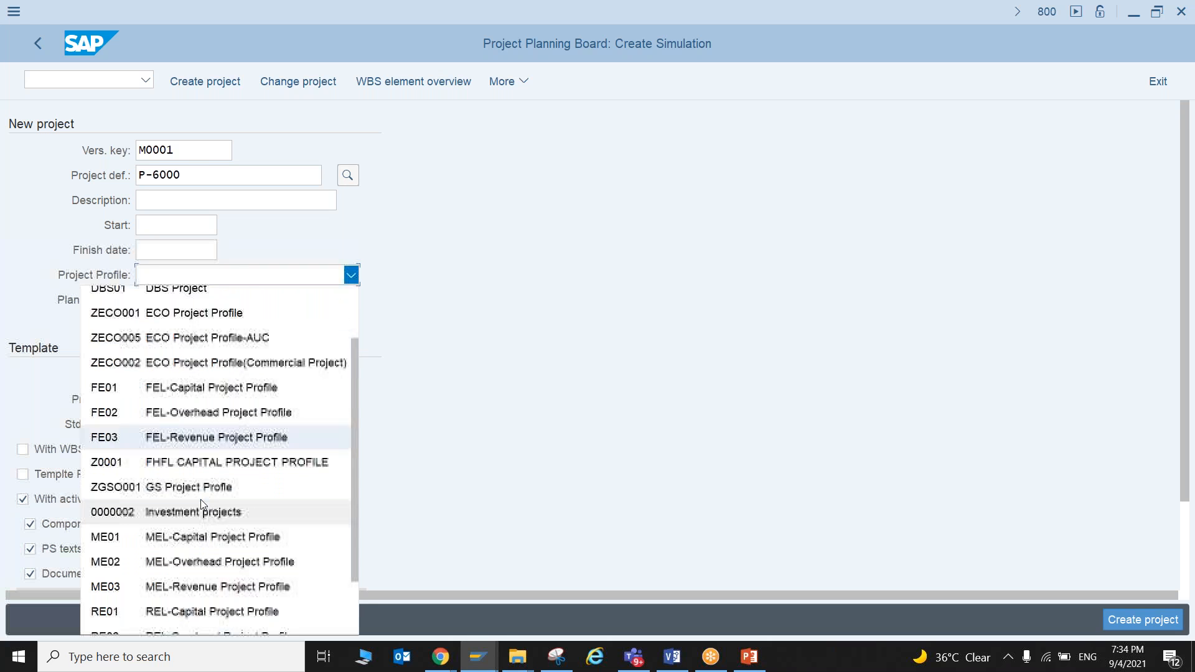
{"action": "scroll", "coordinate": [200, 501], "scroll_direction": "down", "scroll_amount": 2}
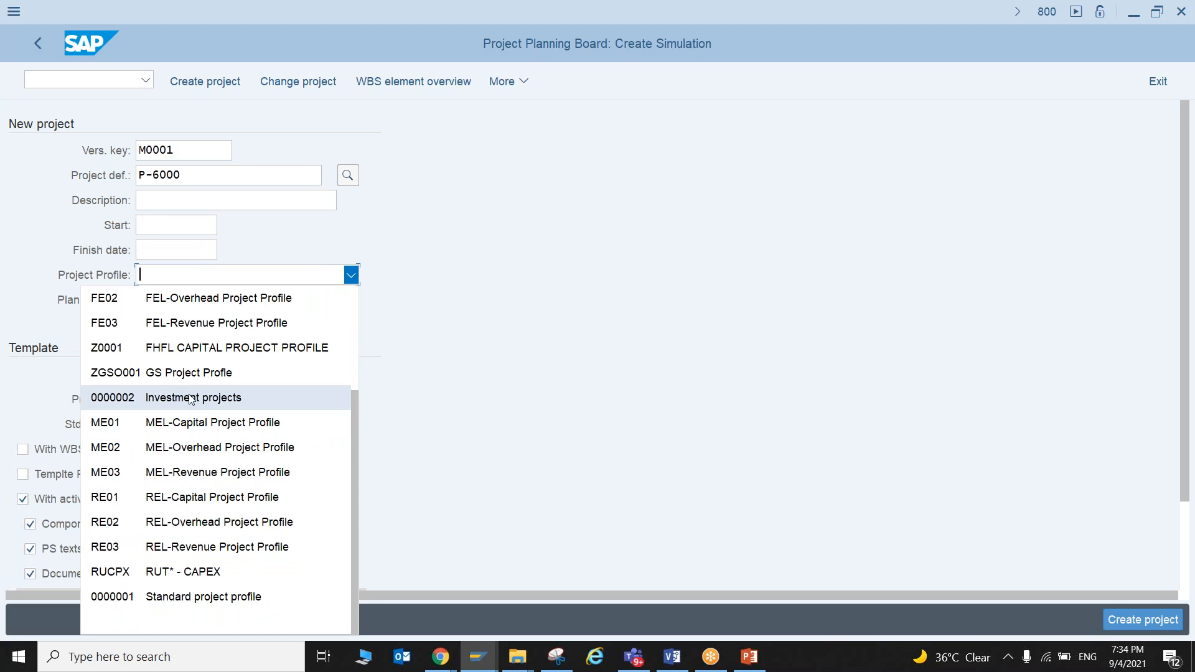
{"action": "scroll", "coordinate": [191, 405], "scroll_direction": "up", "scroll_amount": 3}
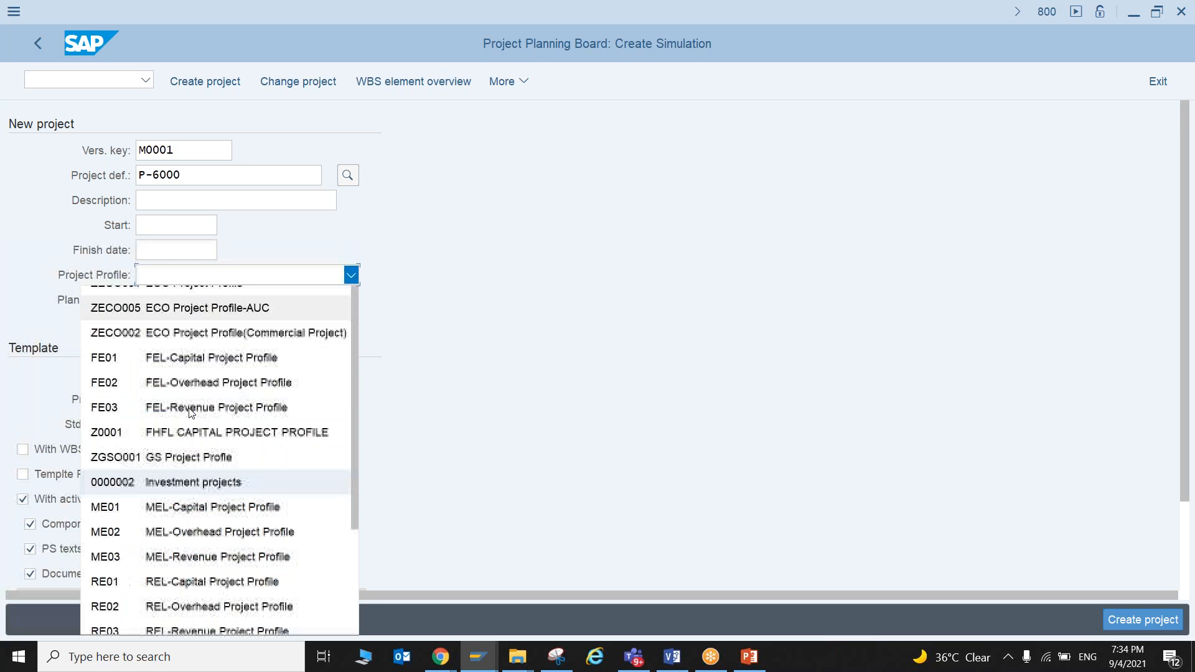
{"action": "scroll", "coordinate": [190, 413], "scroll_direction": "up", "scroll_amount": 4}
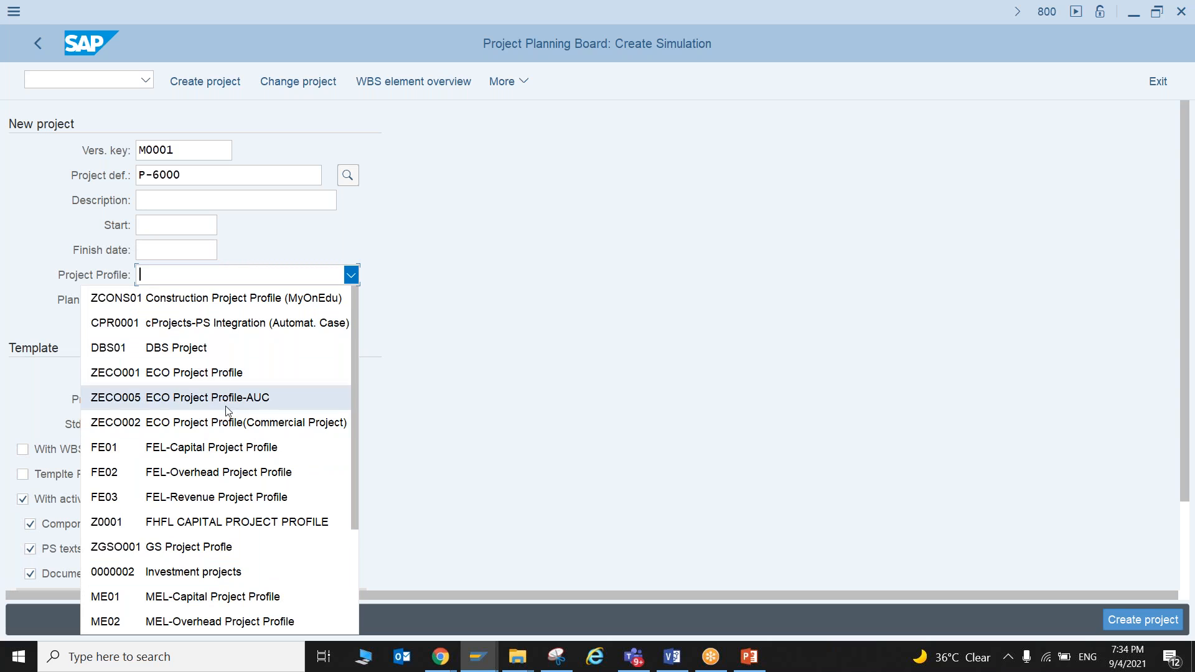
{"action": "left_click", "coordinate": [226, 423]}
Create the simulation project with planning board profile SAPPS_TP0002 and start date 01.10.2020
{"action": "left_click", "coordinate": [270, 304]}
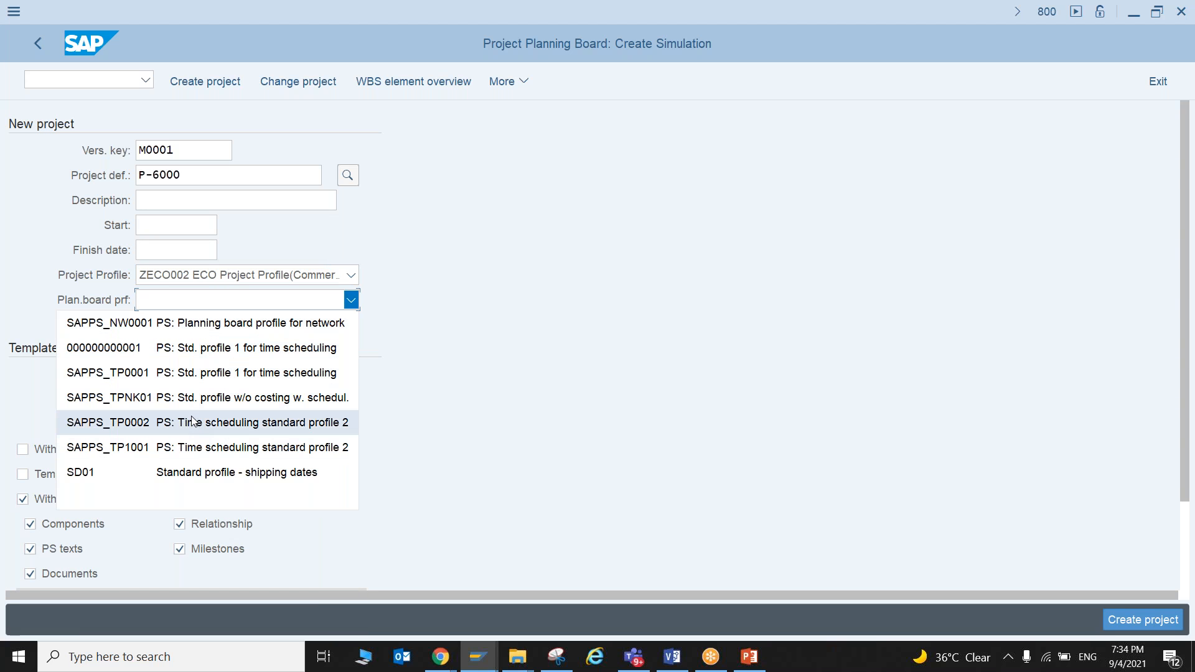
{"action": "left_click", "coordinate": [193, 422]}
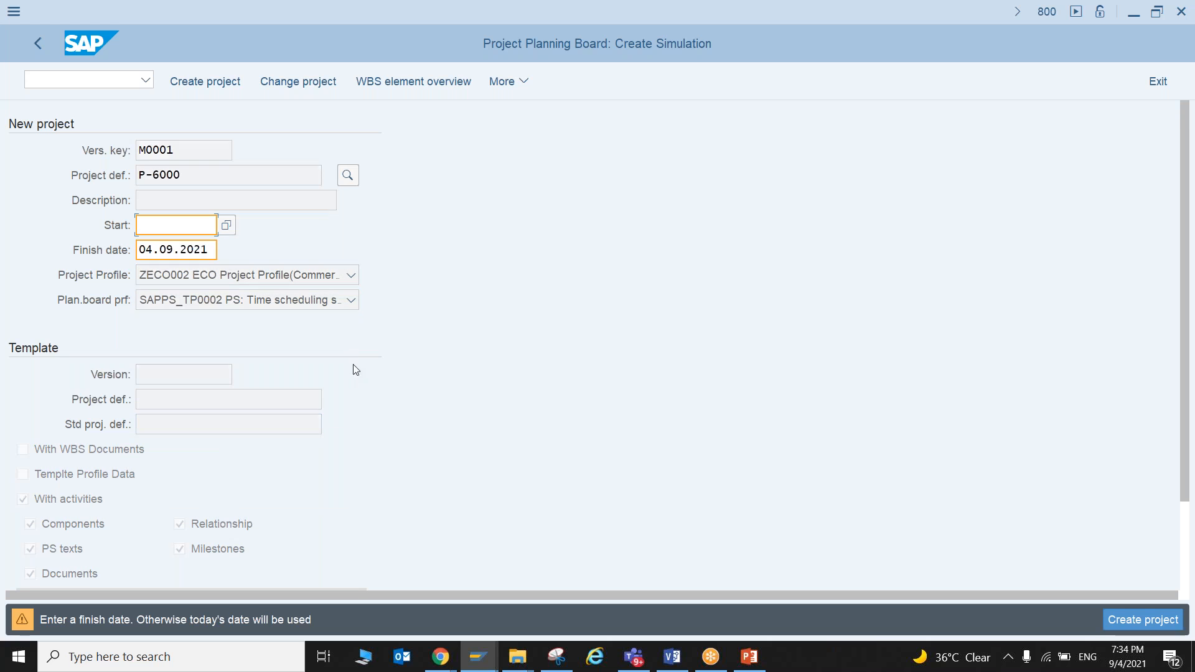
{"action": "left_click", "coordinate": [149, 225]}
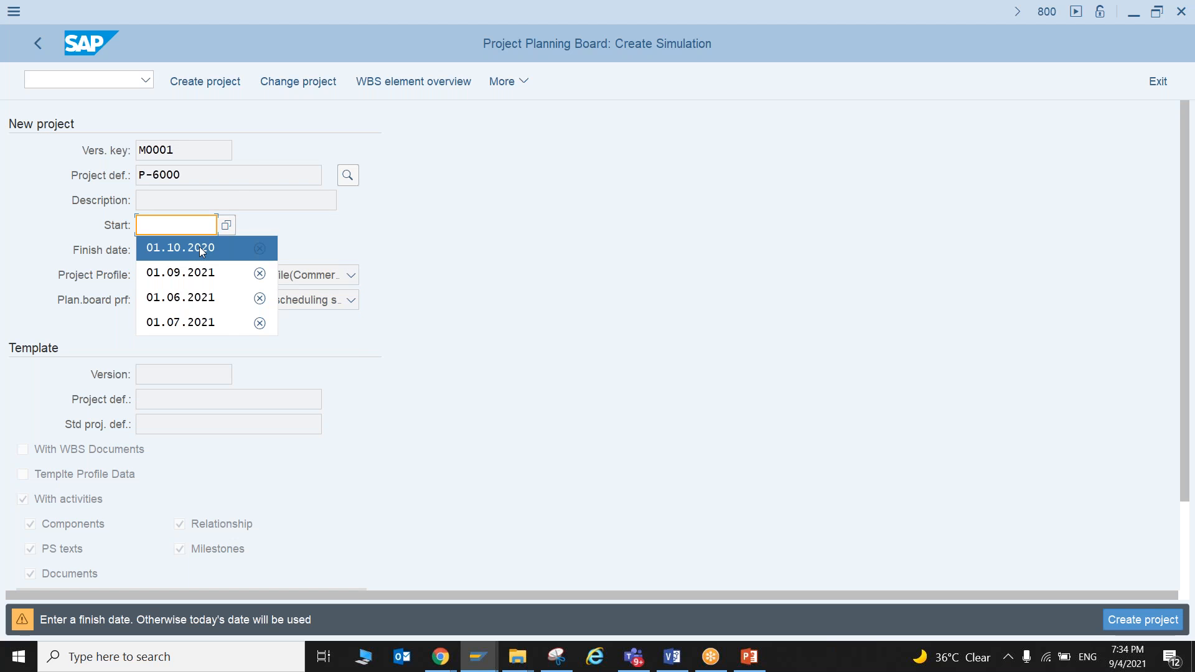
{"action": "left_click", "coordinate": [201, 251]}
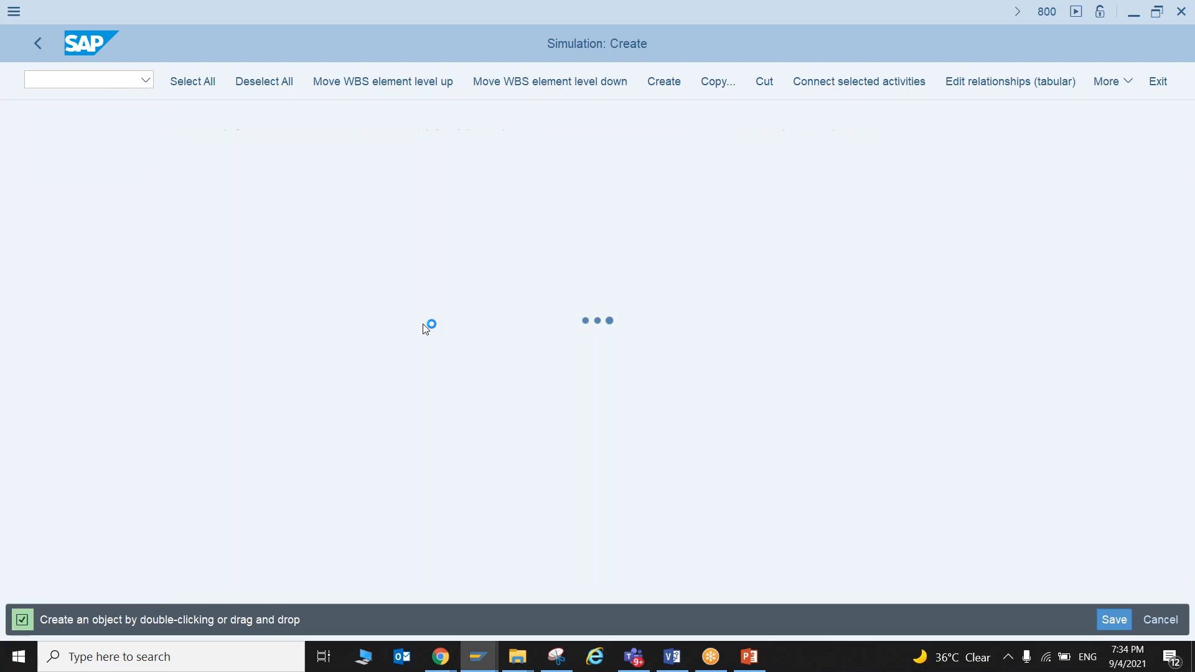
Leave the simulation creation screen and start transaction cj20n
{"action": "left_click", "coordinate": [191, 171]}
{"action": "double_click", "coordinate": [191, 172]}
{"action": "left_click", "coordinate": [92, 82]}
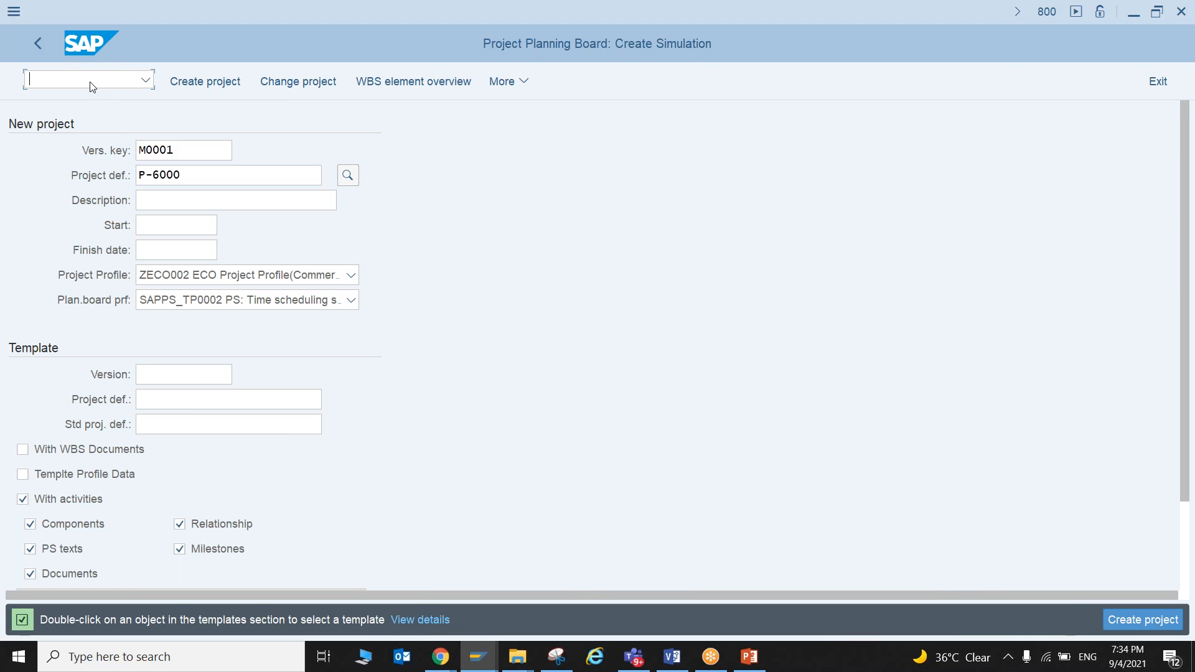
{"action": "type", "text": "/n"}
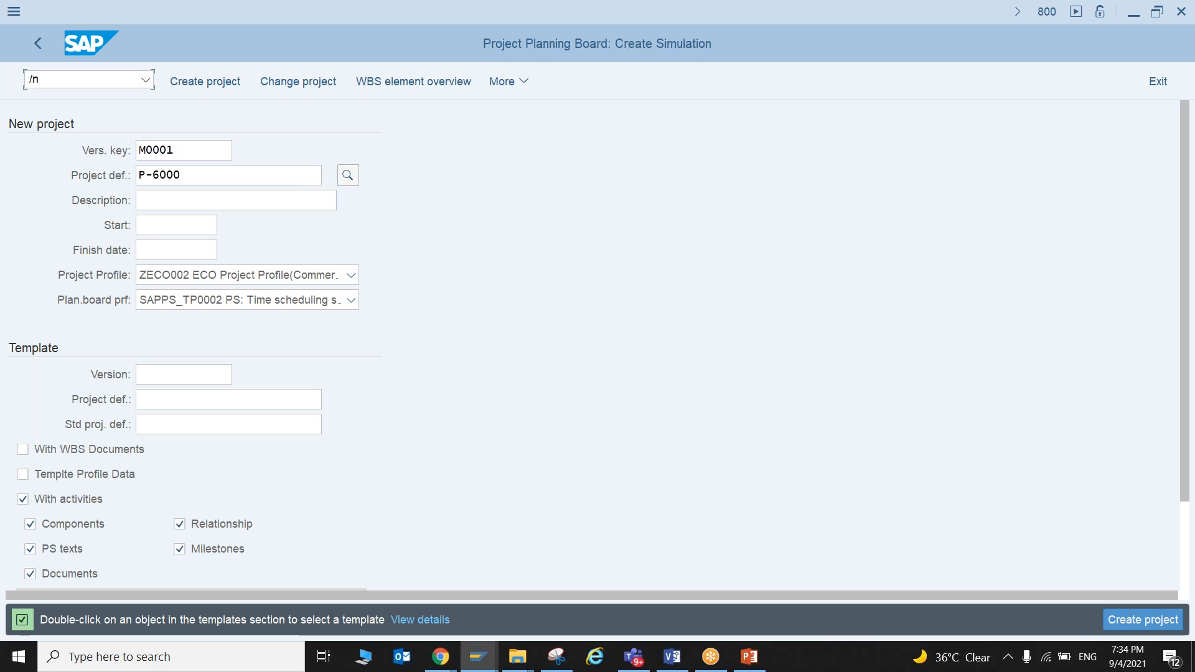
{"action": "key", "text": "Return"}
{"action": "type", "text": "cj20n"}
{"action": "key", "text": "Return"}
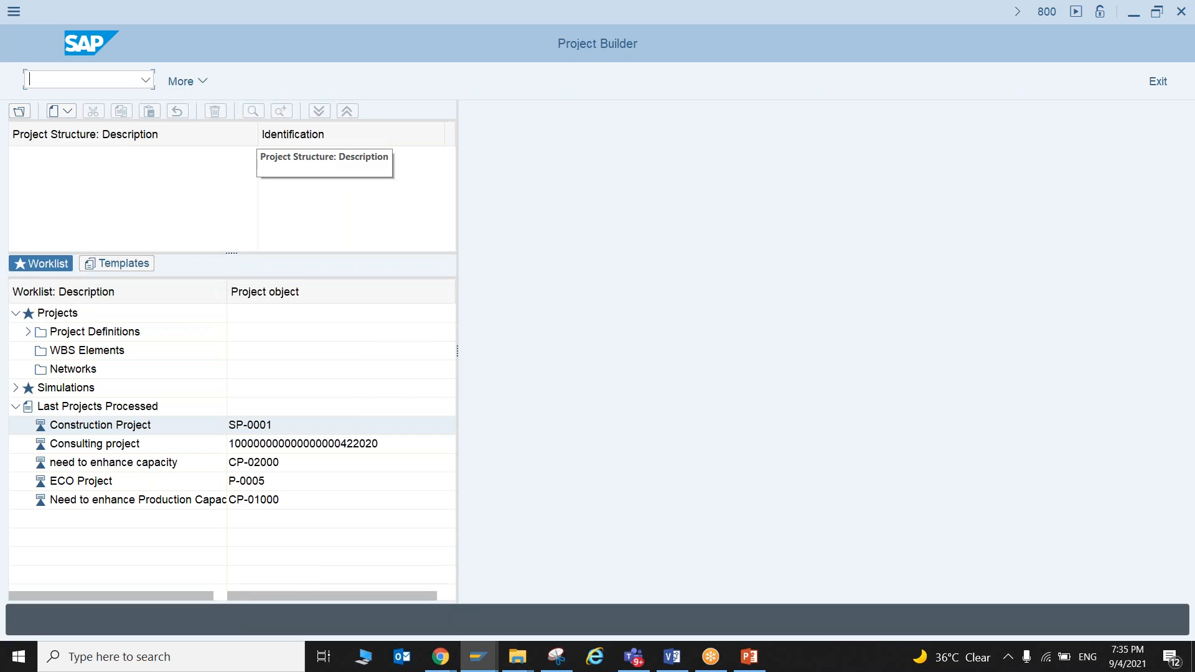
Open the simulation of project definition P-6000, picking version key M0001 from the list of matching versions
{"action": "left_click", "coordinate": [20, 111]}
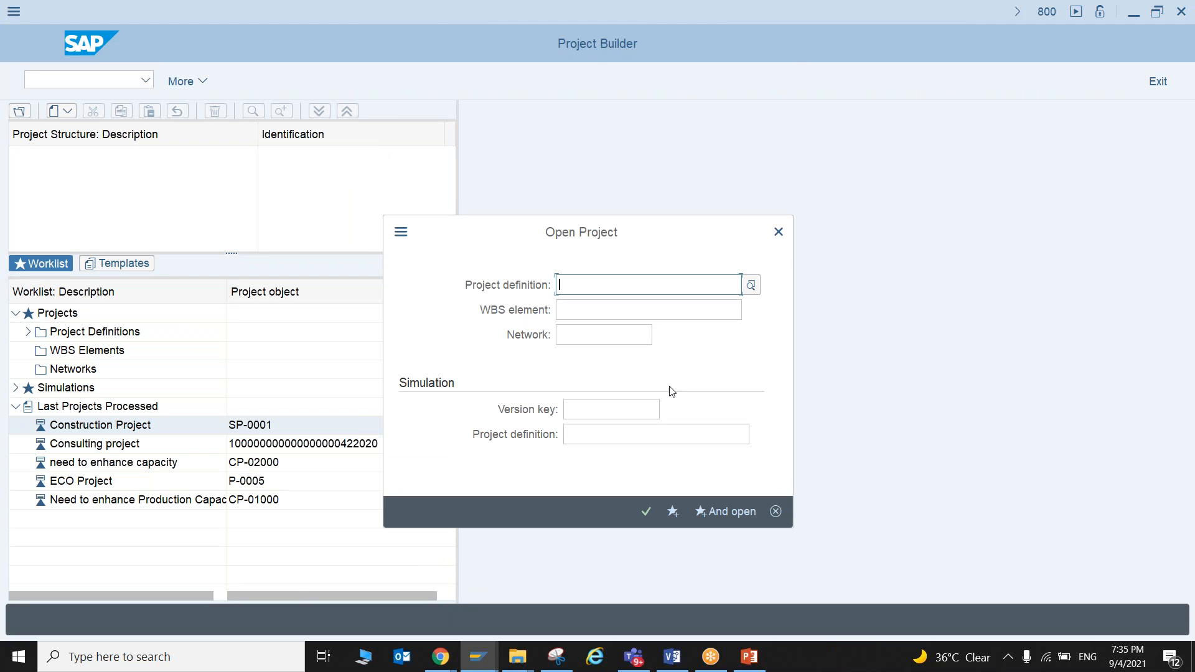
{"action": "left_click", "coordinate": [603, 435]}
{"action": "type", "text": "P-6000"}
{"action": "left_click", "coordinate": [606, 412]}
{"action": "left_click", "coordinate": [668, 412]}
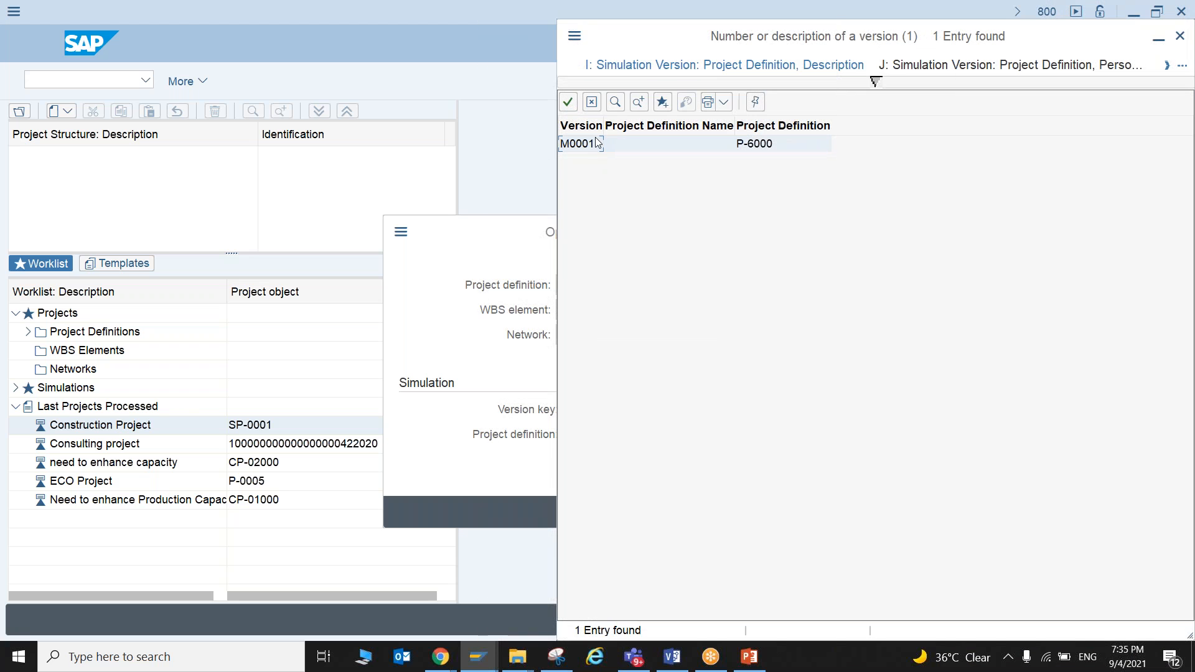
{"action": "double_click", "coordinate": [595, 140]}
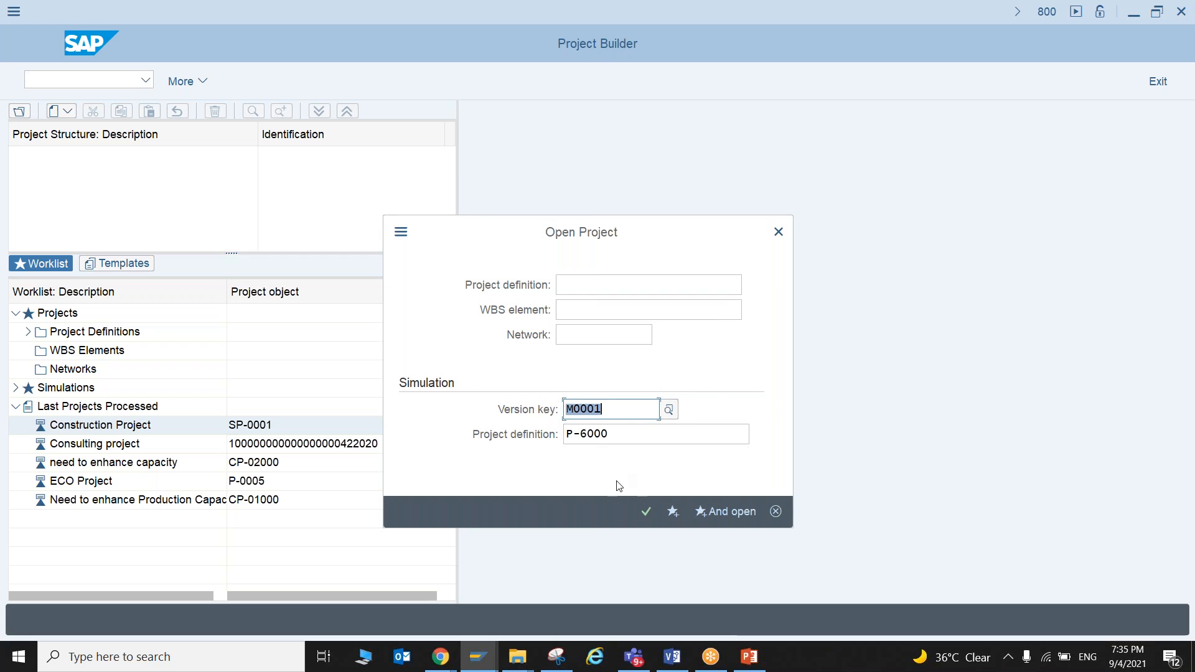
{"action": "left_click", "coordinate": [646, 511]}
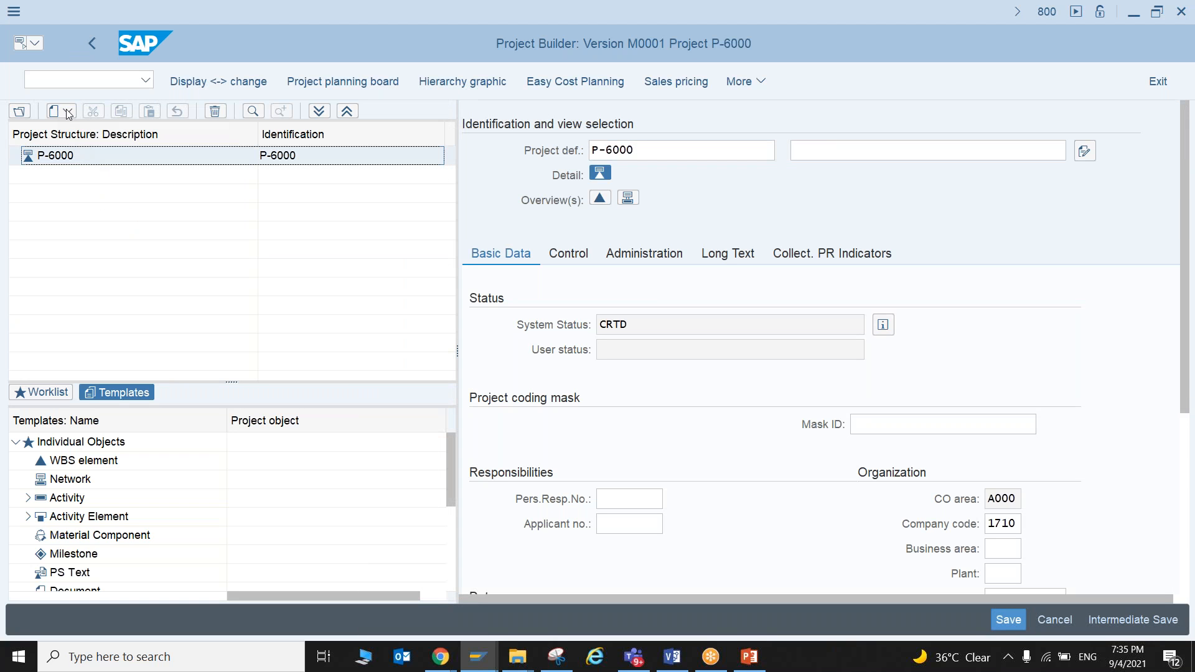
Create WBS element P-60001 under project P-6000 with the description Testing for Simulation
{"action": "left_click", "coordinate": [67, 114]}
{"action": "left_click", "coordinate": [80, 157]}
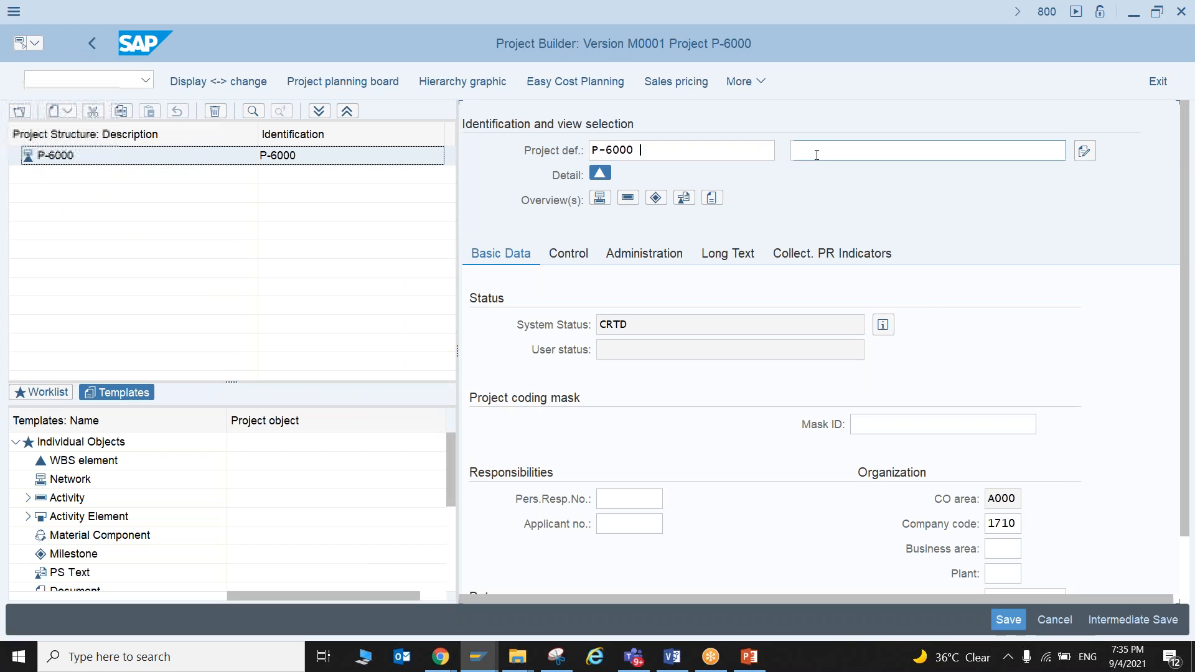
{"action": "type", "text": "Testing"}
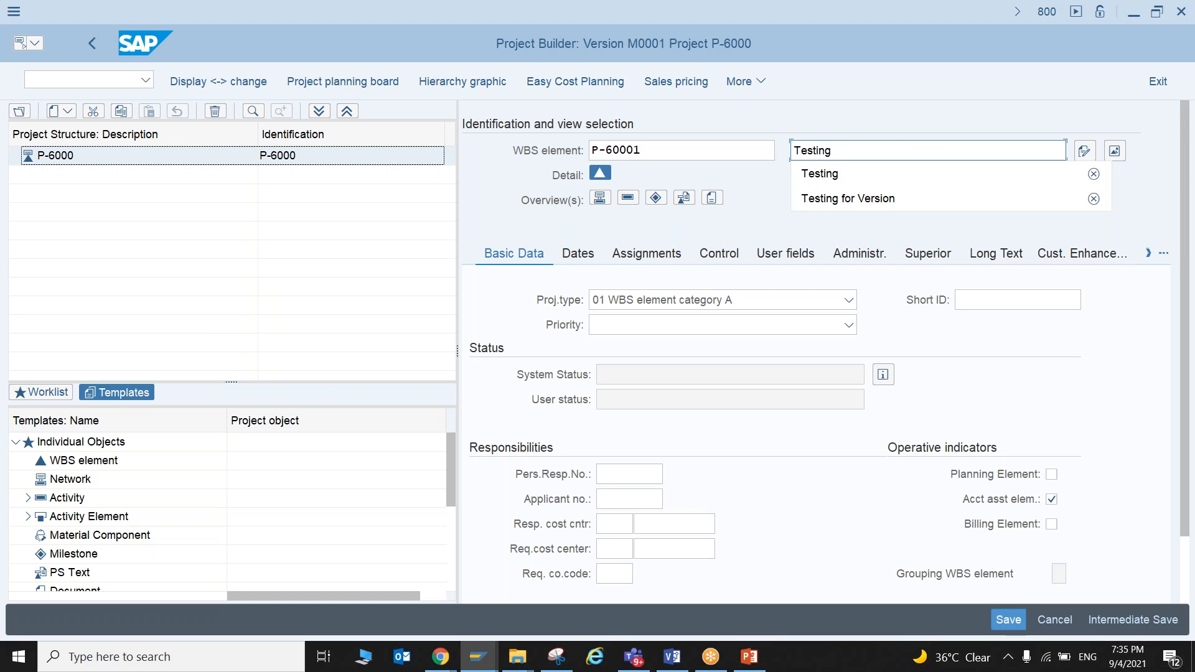
{"action": "type", "text": " for Simulation"}
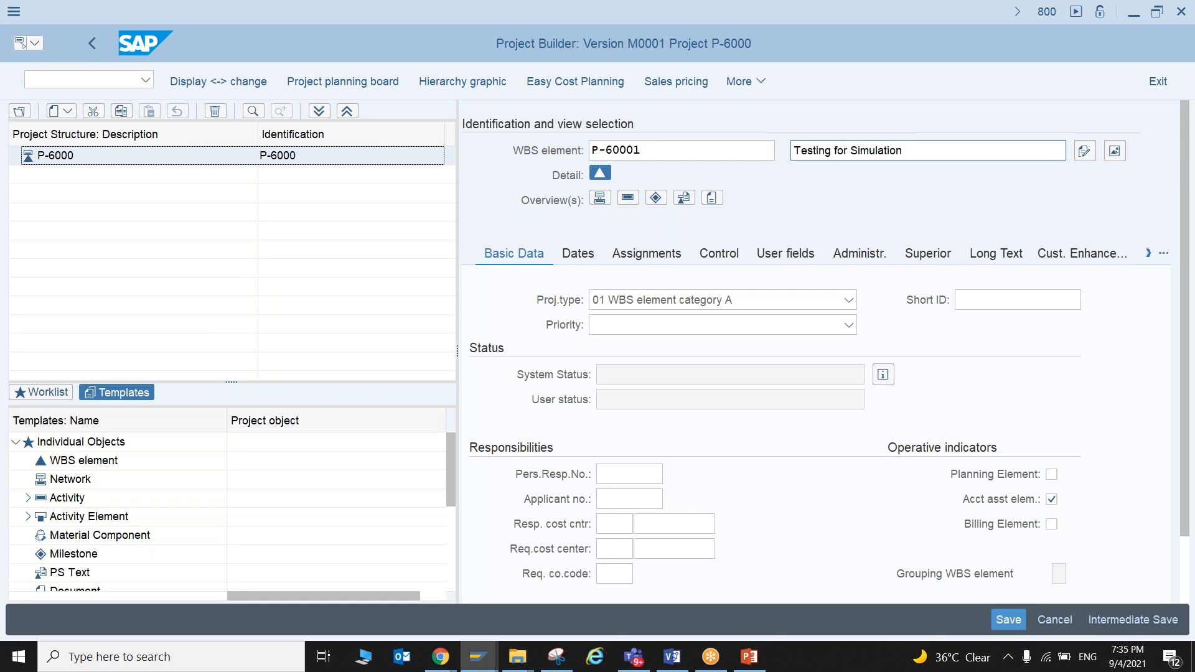
{"action": "key", "text": "Return"}
Set the description of project definition P-6000 to Testing for Simulation
{"action": "left_click", "coordinate": [104, 159]}
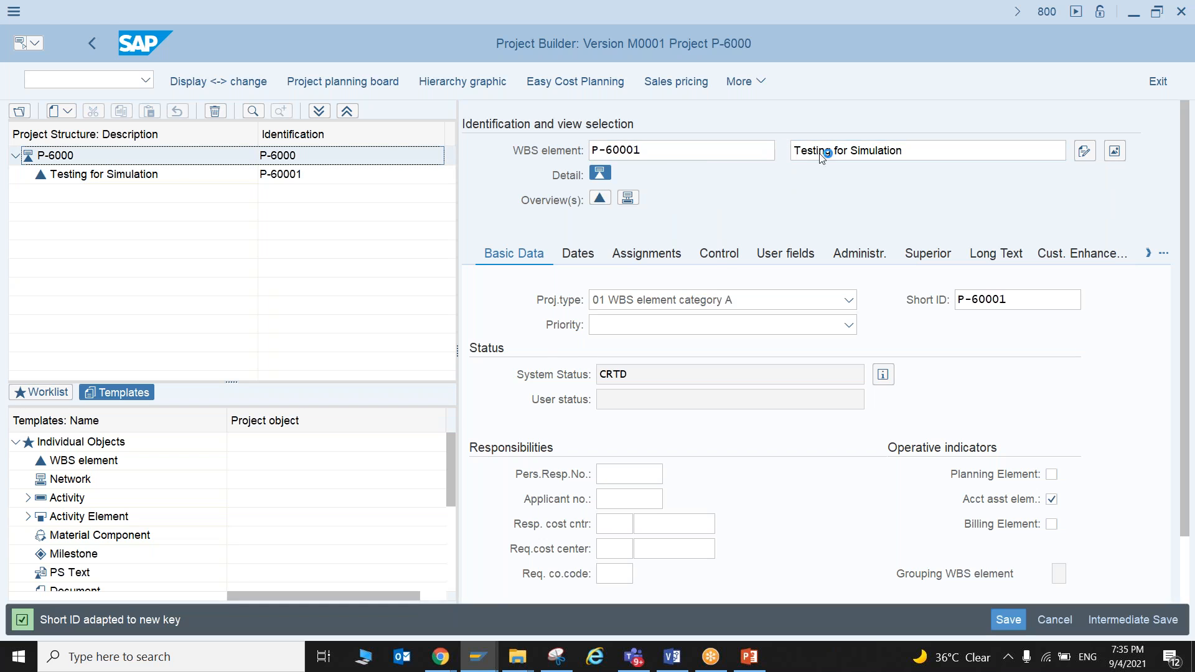
{"action": "left_click", "coordinate": [849, 153]}
{"action": "type", "text": "Testing "}
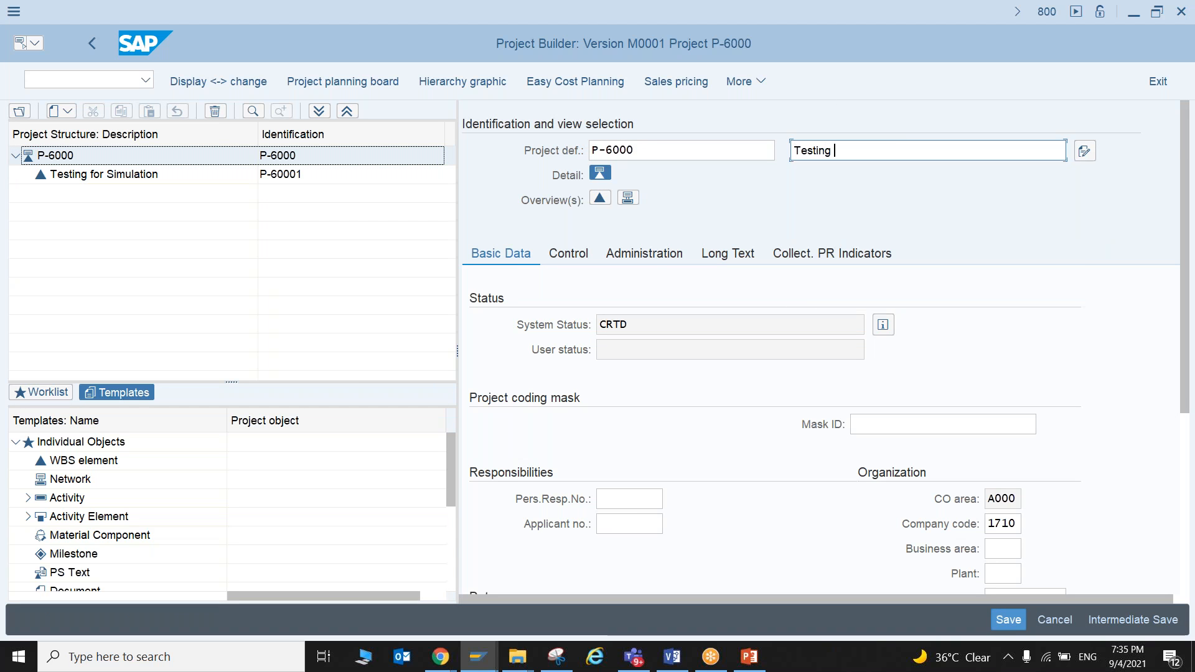
{"action": "type", "text": "for Simulation"}
{"action": "key", "text": "Return"}
Add WBS element P-600011 named Procurement Activities below P-60001 and save the project
{"action": "left_click", "coordinate": [142, 173]}
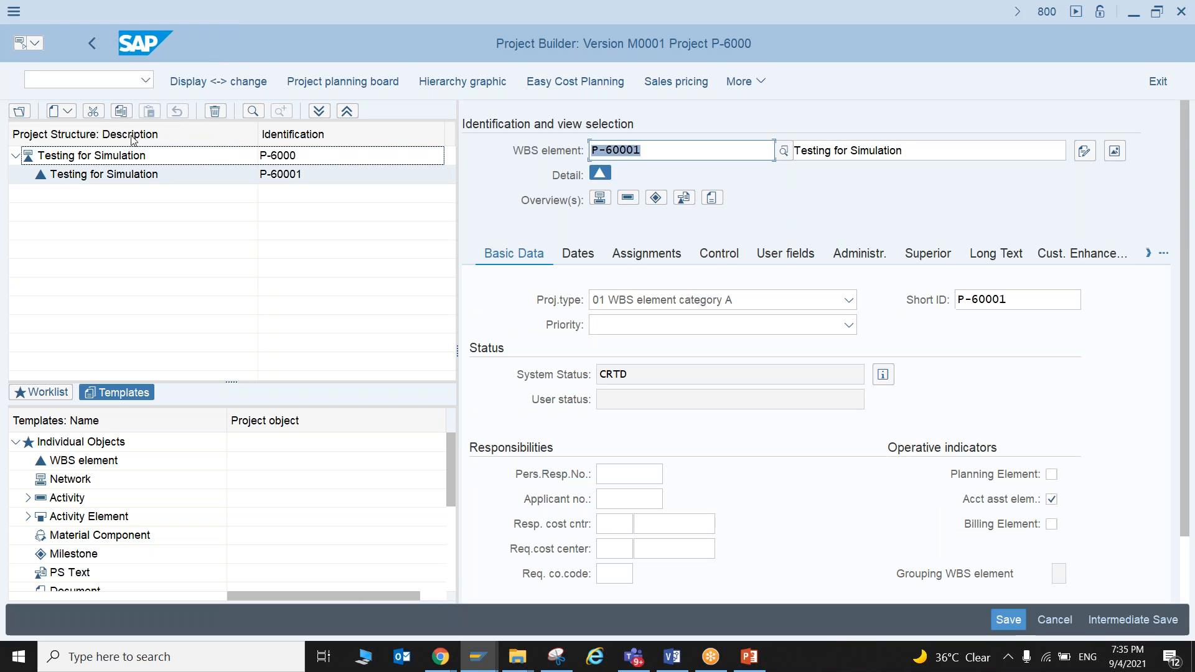
{"action": "left_click", "coordinate": [65, 116]}
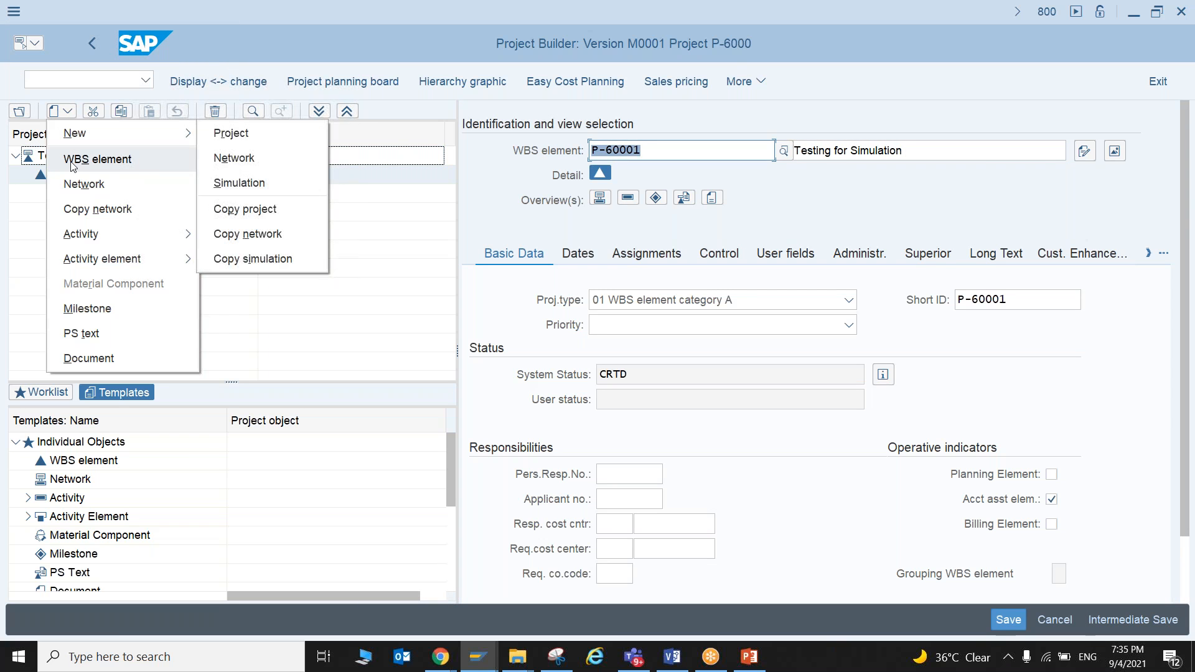
{"action": "left_click", "coordinate": [660, 153]}
{"action": "left_click", "coordinate": [835, 153]}
{"action": "type", "text": "Pr"}
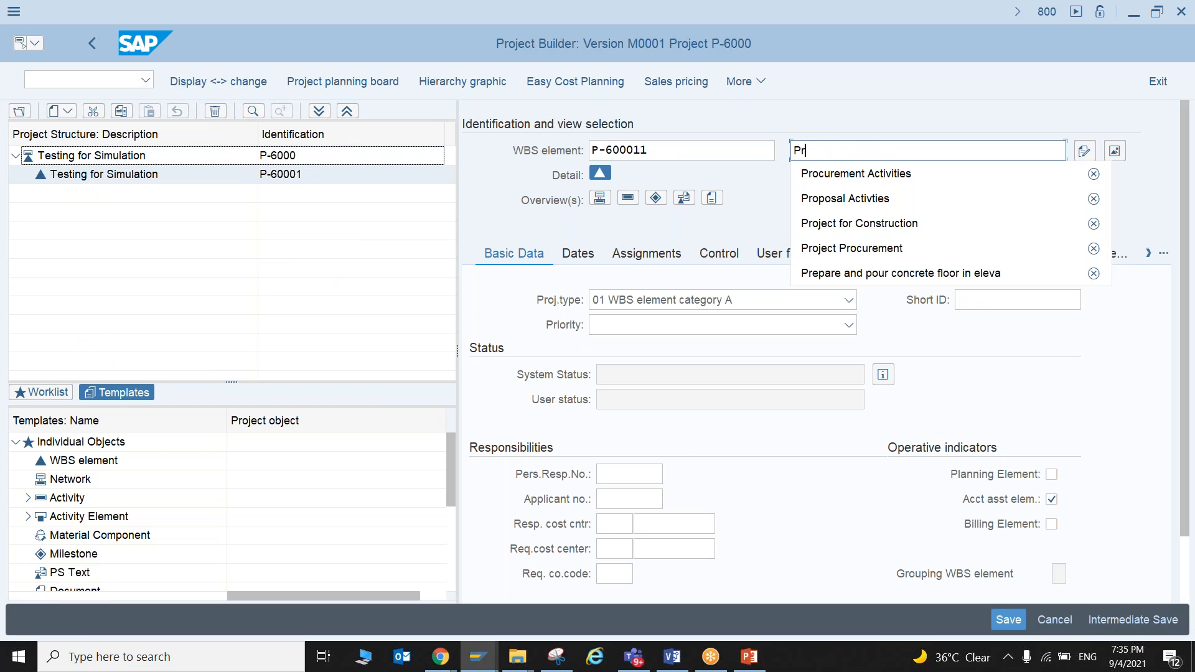
{"action": "left_click", "coordinate": [831, 174]}
{"action": "key", "text": "Return"}
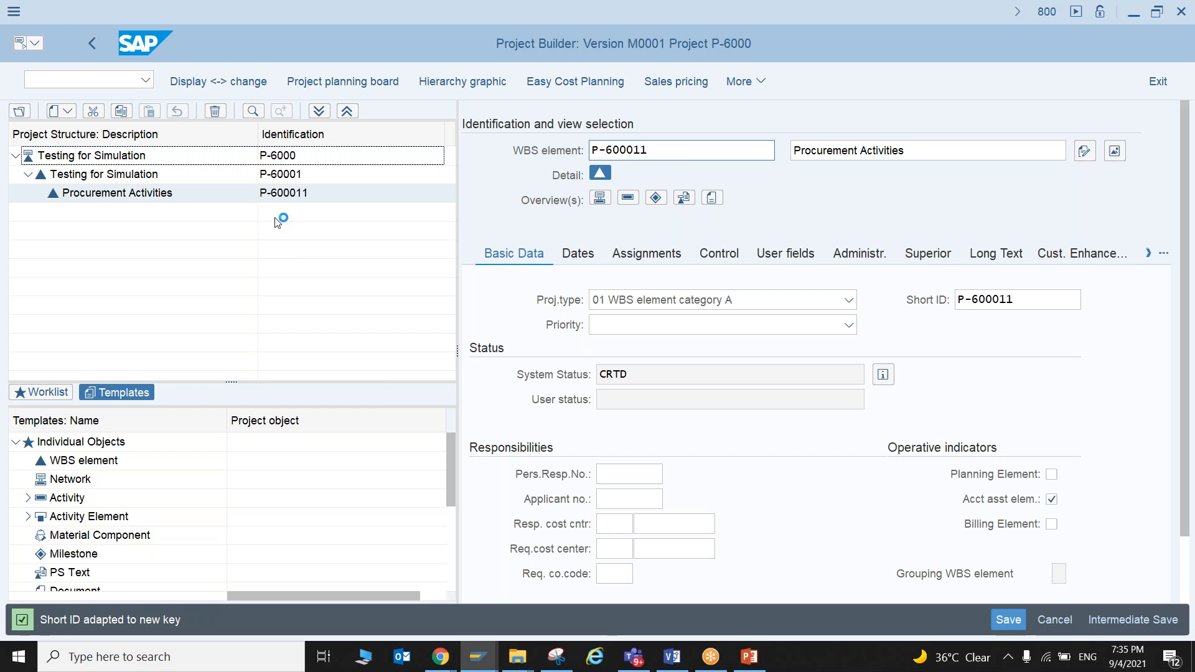
{"action": "key", "text": "ctrl+s"}
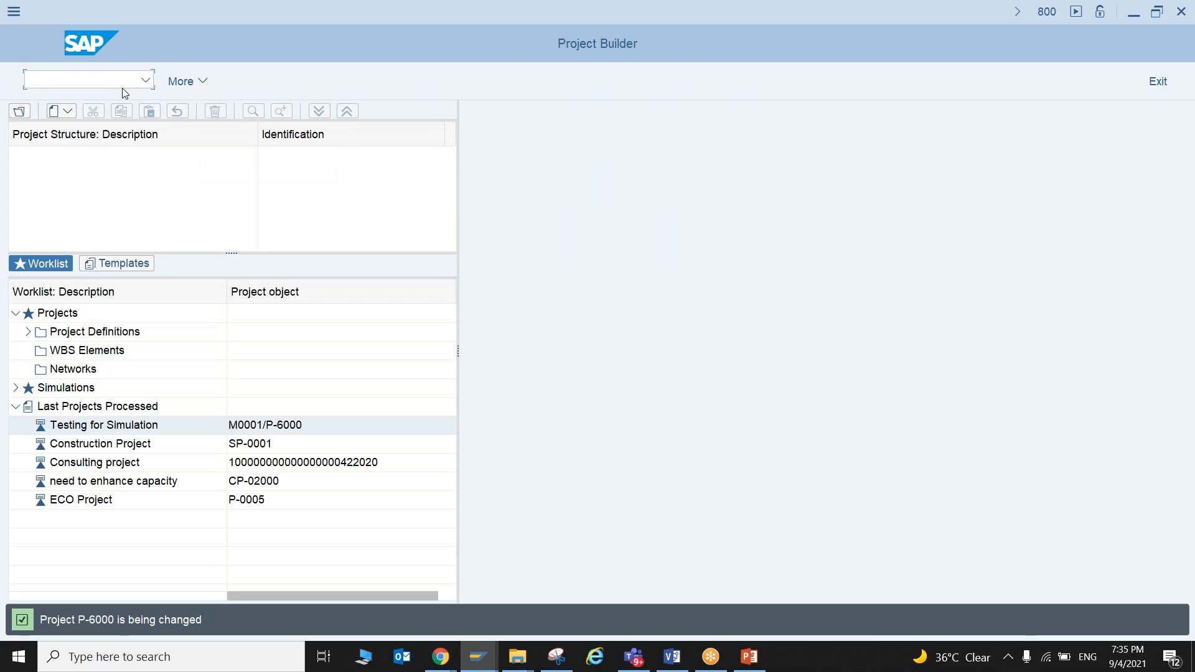
Start transaction cjv4 and set up a Version --> Version transfer of project P-6000 to target version M0002
{"action": "type", "text": "/n"}
{"action": "key", "text": "Return"}
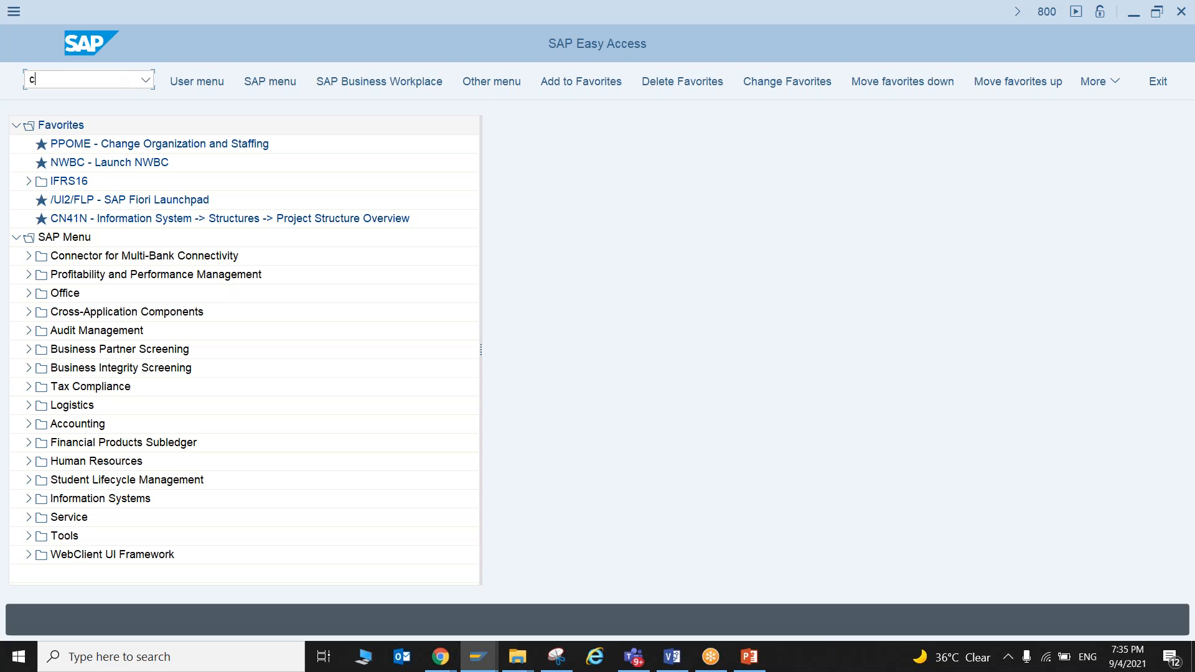
{"action": "type", "text": "cjv4"}
{"action": "key", "text": "Return"}
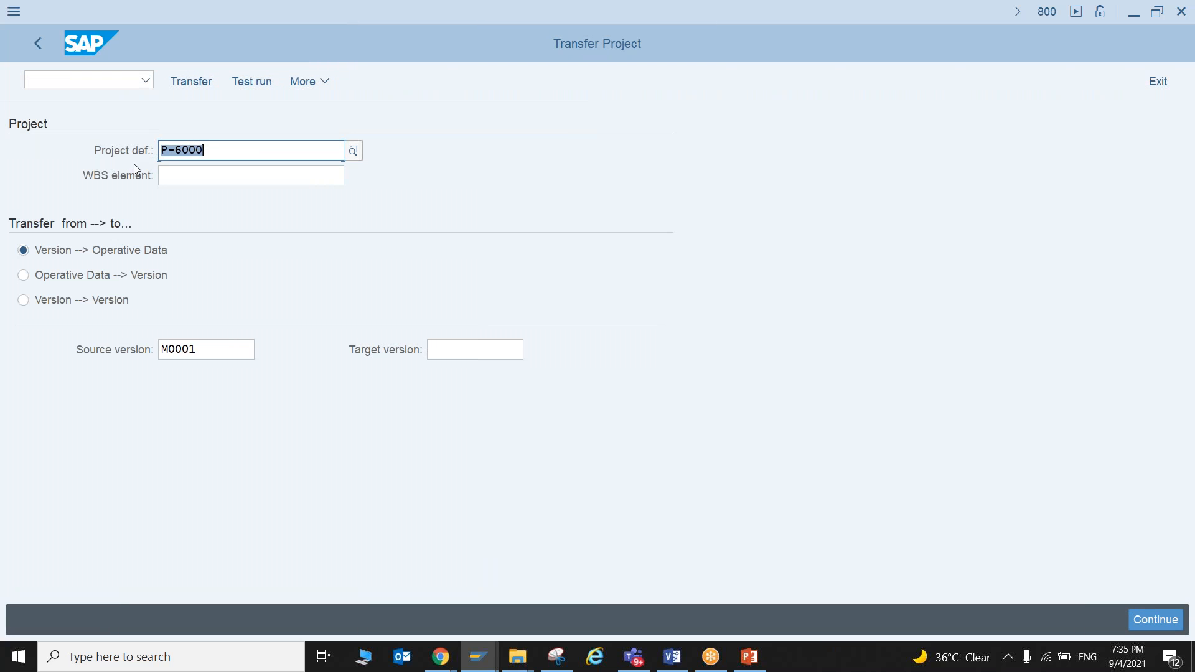
{"action": "left_click", "coordinate": [21, 303]}
{"action": "left_click", "coordinate": [459, 353]}
{"action": "type", "text": "M0002"}
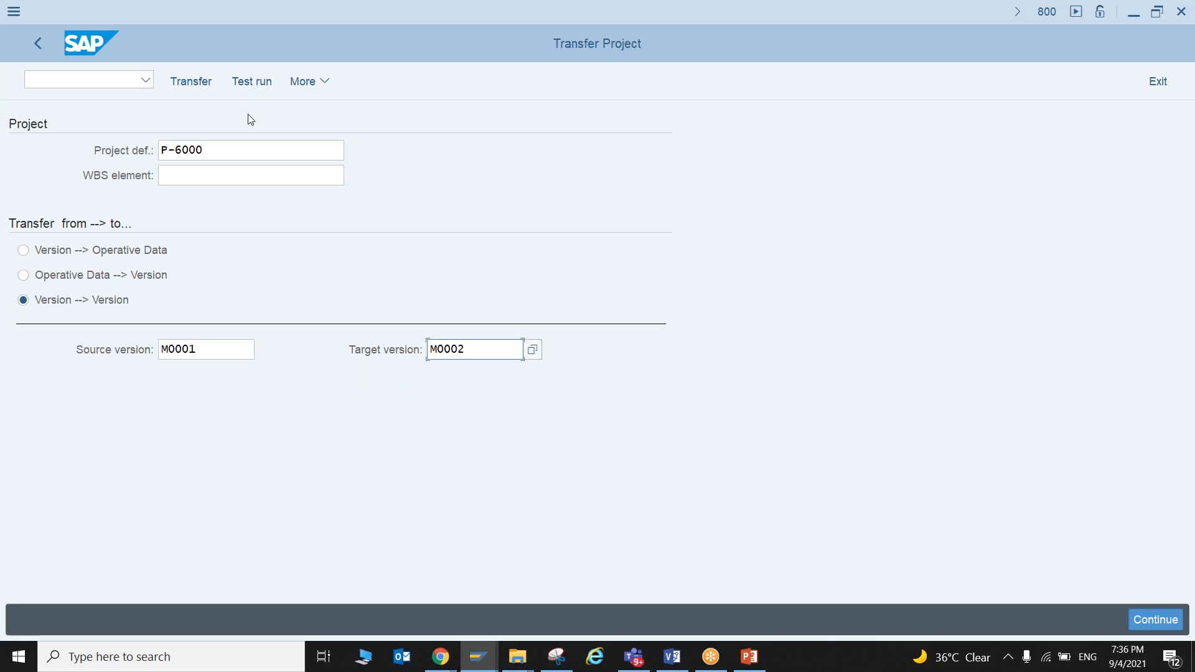
Perform a test run of the P-6000 transfer and examine its log and project planning board
{"action": "left_click", "coordinate": [252, 83]}
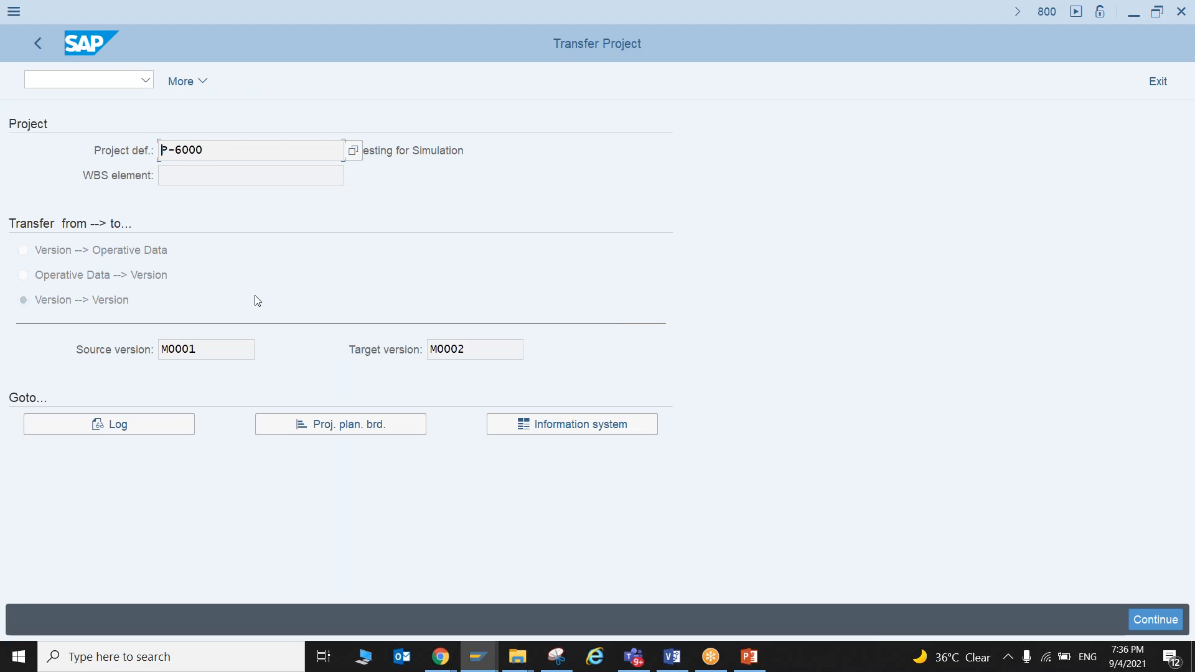
{"action": "left_click", "coordinate": [151, 431]}
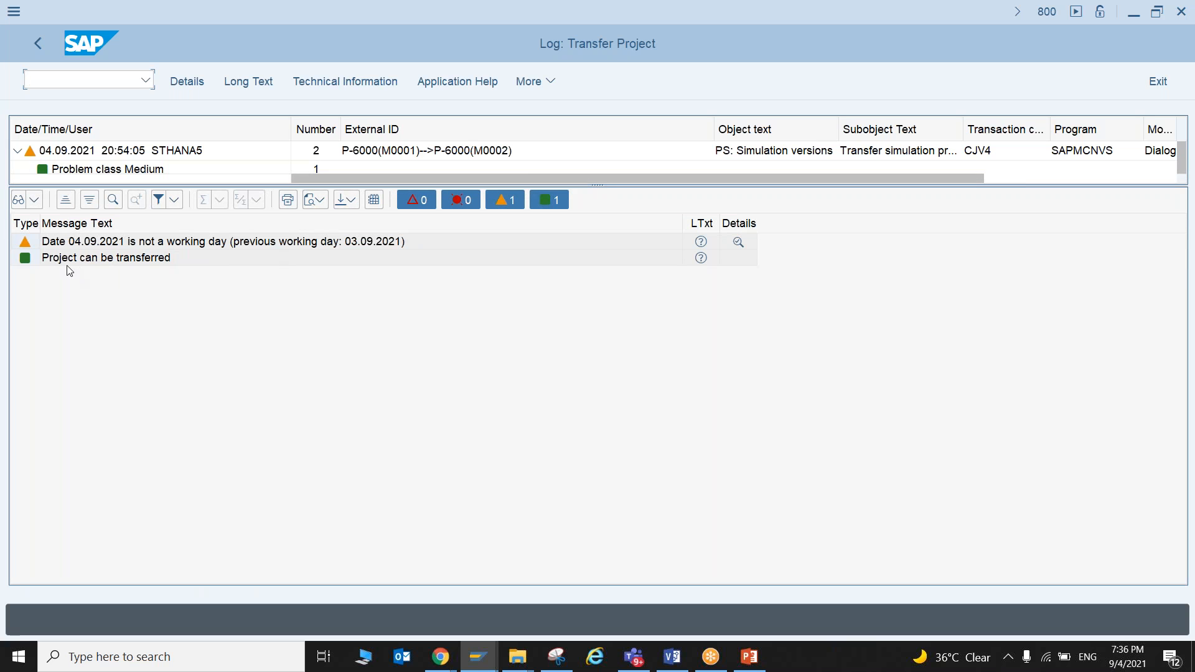
{"action": "left_click", "coordinate": [38, 43]}
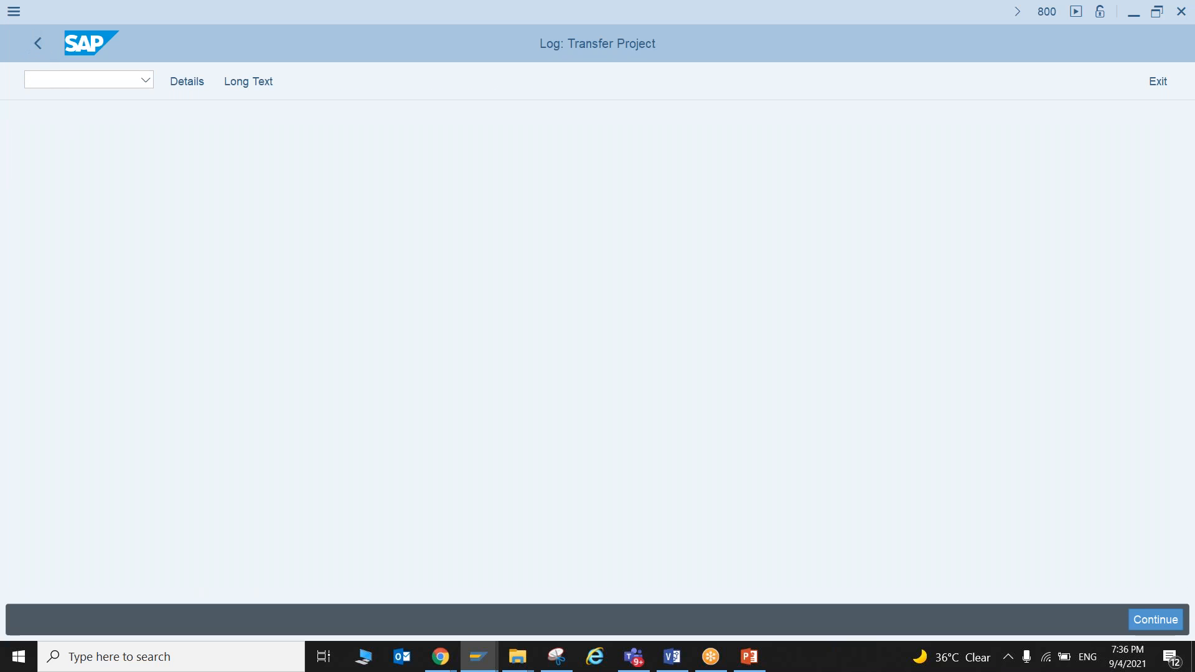
{"action": "left_click", "coordinate": [371, 429]}
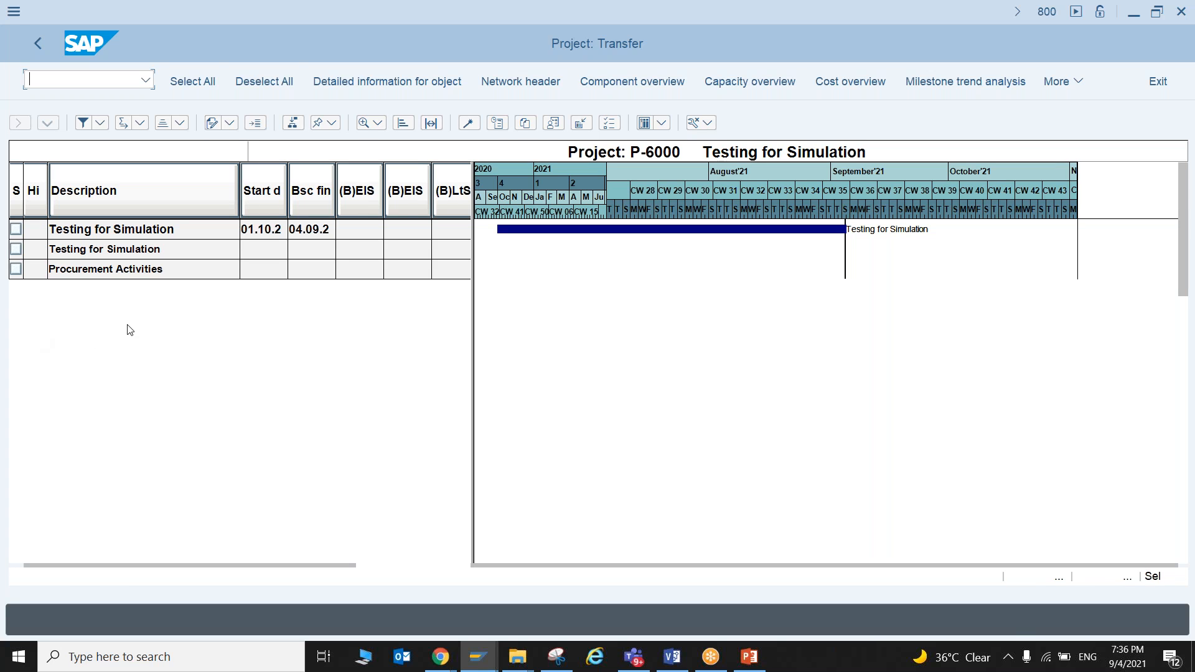
{"action": "left_click", "coordinate": [40, 45]}
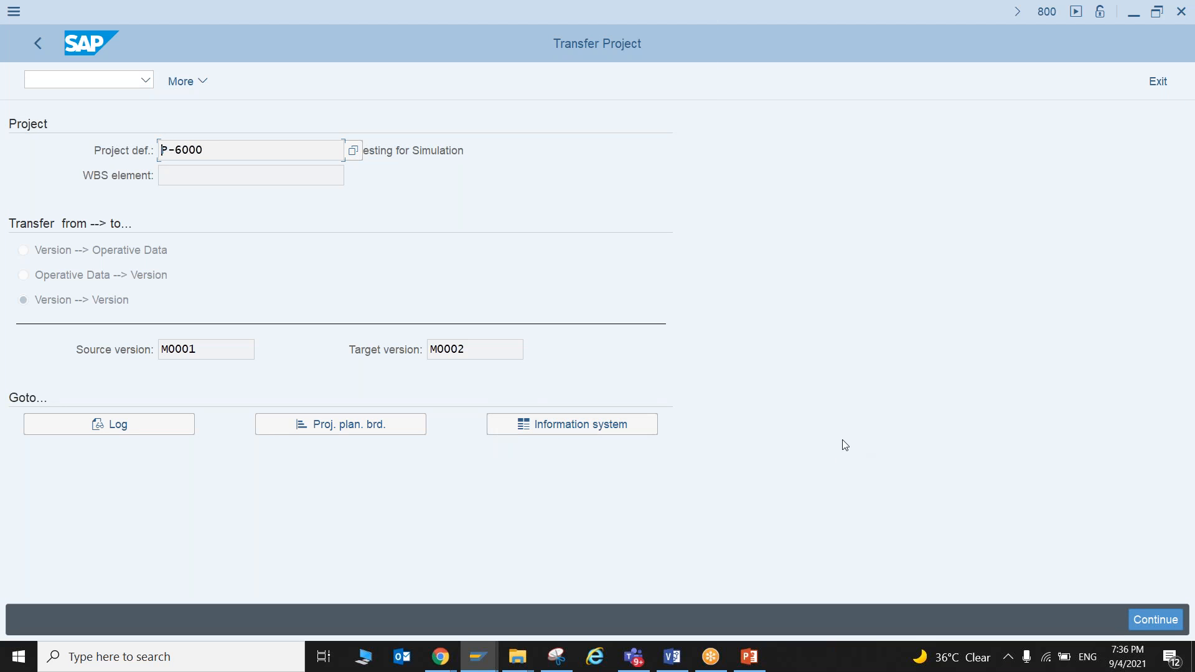
{"action": "left_click", "coordinate": [1169, 629]}
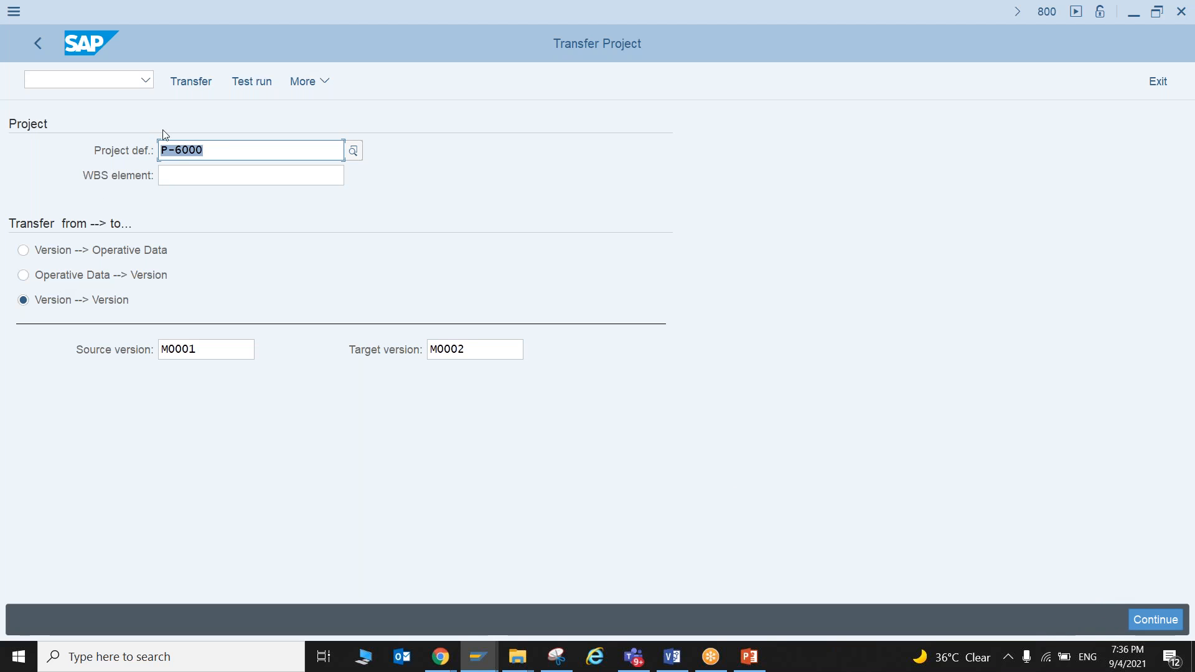
Transfer project P-6000 from M0001 to M0002, agreeing to create the new version, and exit after checking the log
{"action": "left_click", "coordinate": [203, 84]}
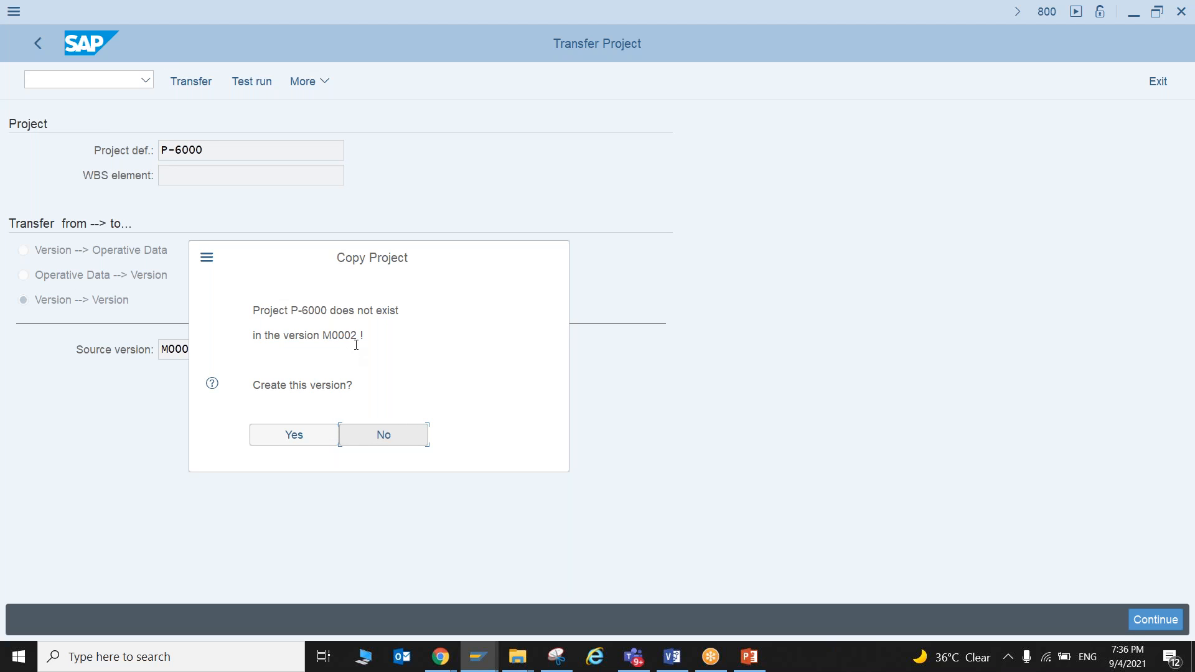
{"action": "left_click", "coordinate": [278, 436]}
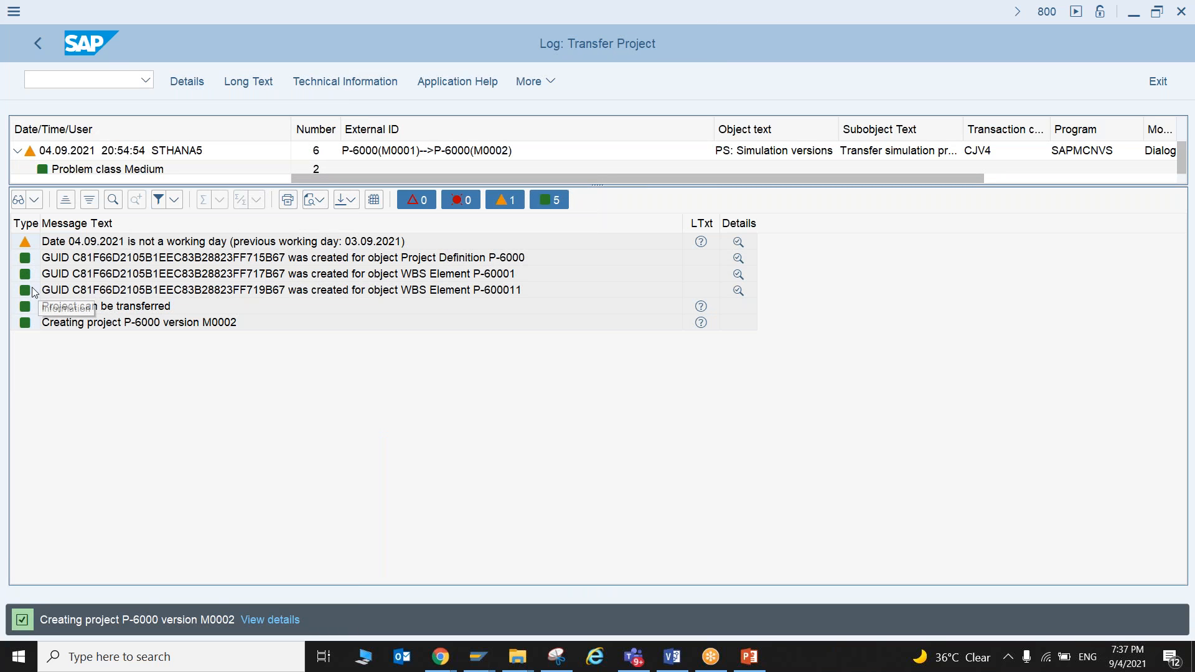
{"action": "left_click", "coordinate": [434, 293]}
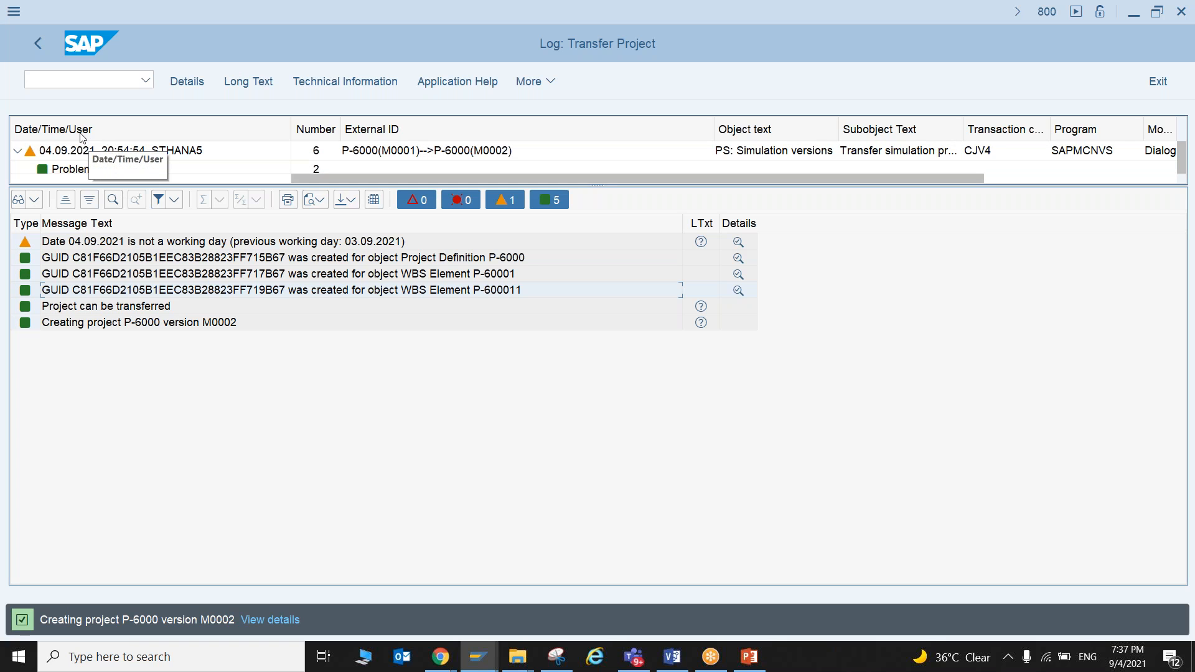
{"action": "left_click", "coordinate": [39, 43]}
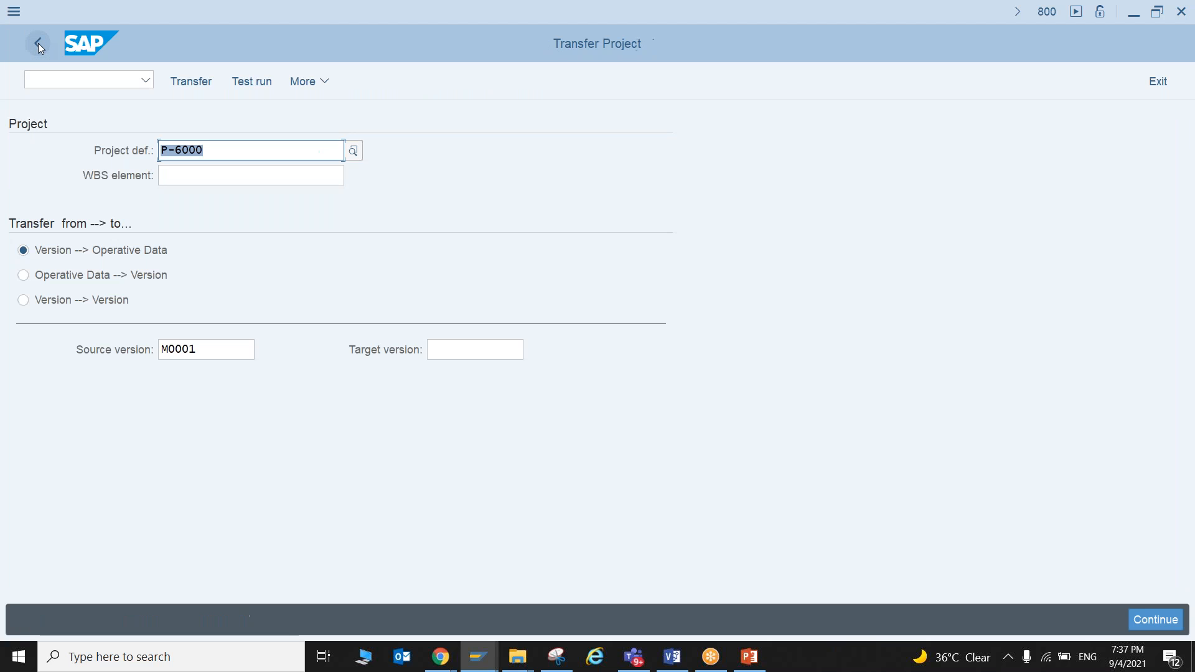
{"action": "left_click", "coordinate": [39, 43]}
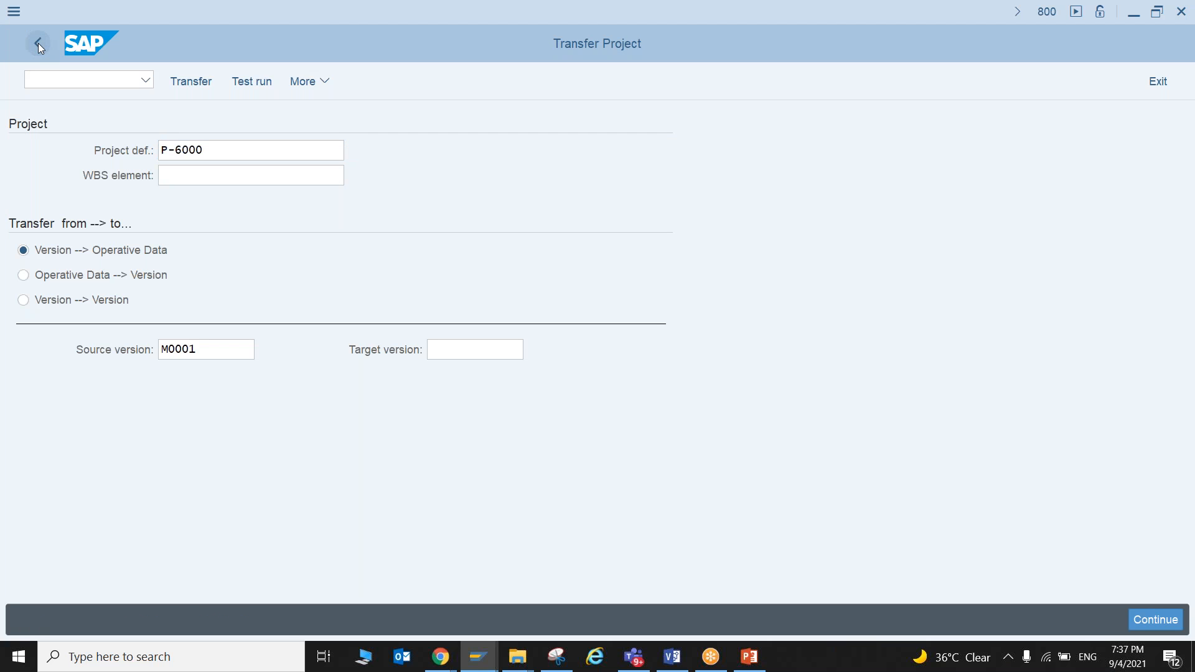
Start transaction cj20n and enter P-6000 as the simulation project definition to open
{"action": "type", "text": "cj20n"}
{"action": "key", "text": "Return"}
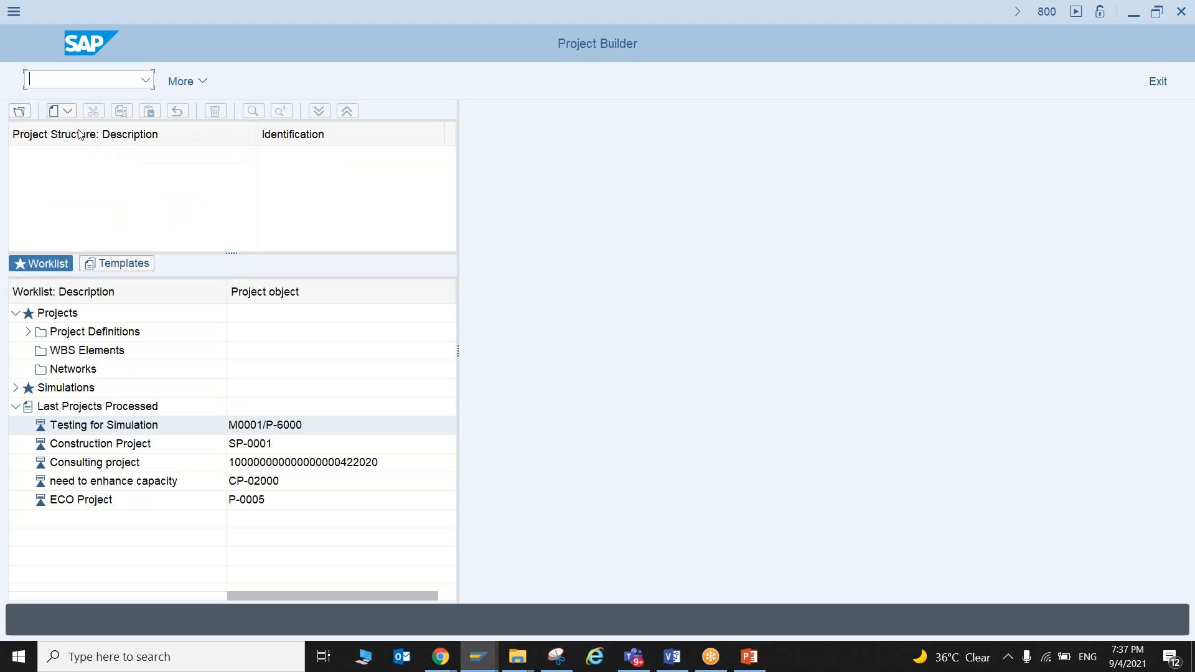
{"action": "left_click", "coordinate": [20, 114]}
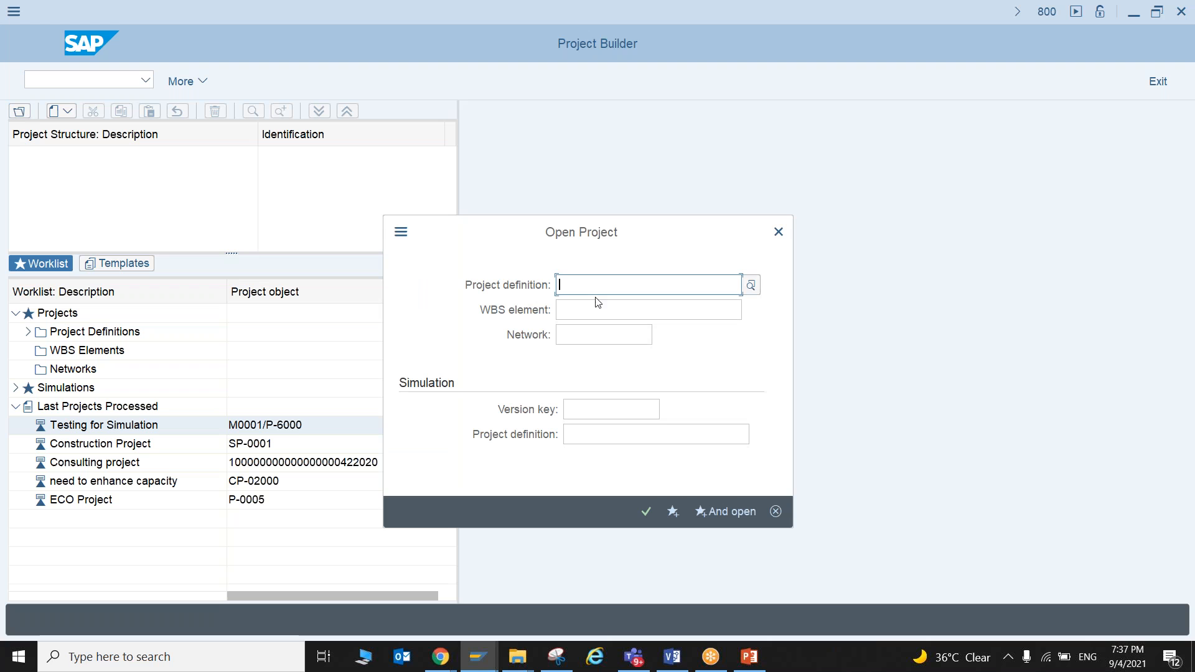
{"action": "left_click", "coordinate": [591, 434]}
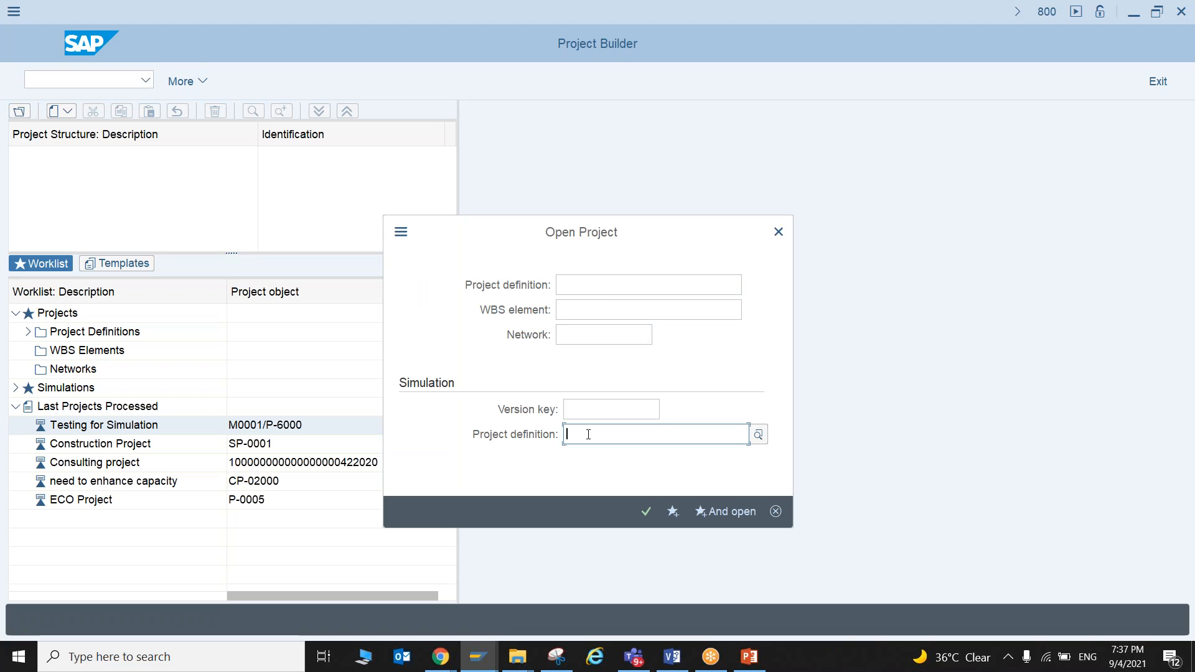
{"action": "type", "text": "P-"}
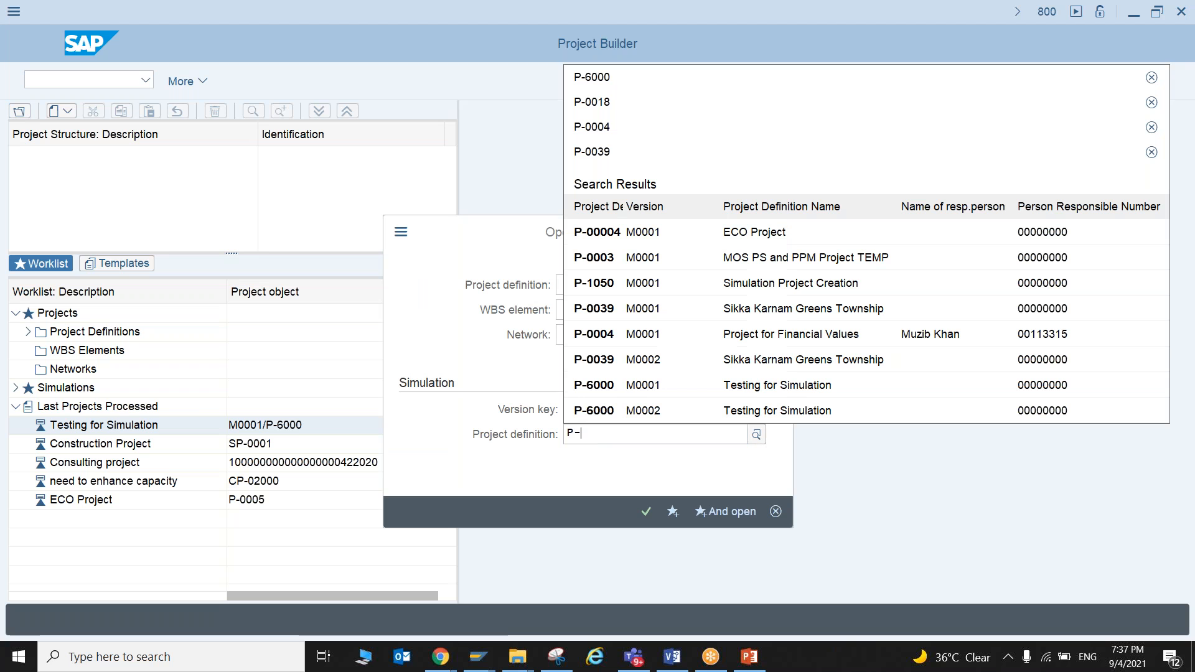
{"action": "type", "text": "6000"}
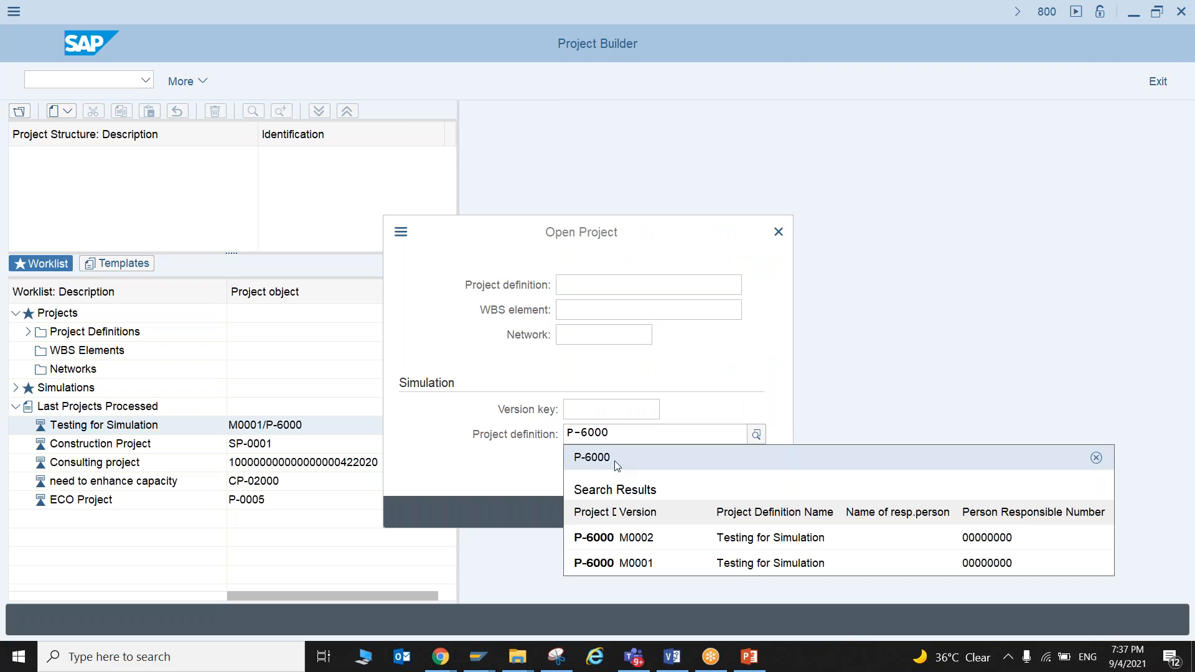
{"action": "left_click", "coordinate": [616, 459]}
Look up the simulation versions of P-6000, choose version key M0002 and open the project
{"action": "left_click", "coordinate": [623, 415]}
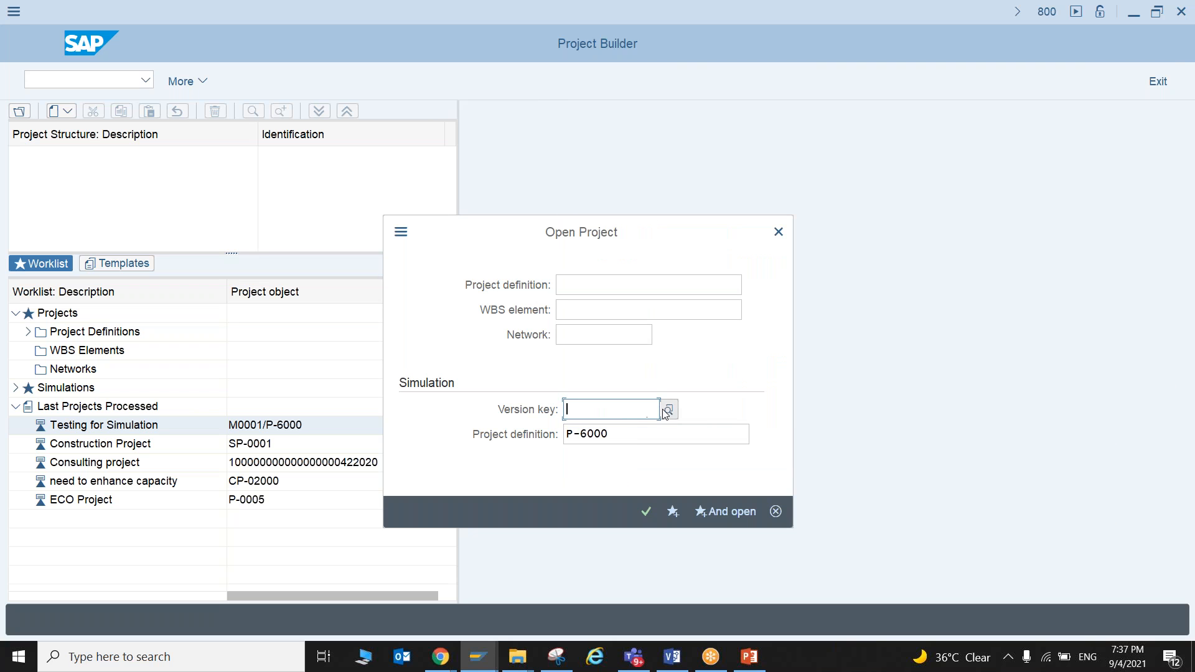
{"action": "left_click", "coordinate": [669, 411]}
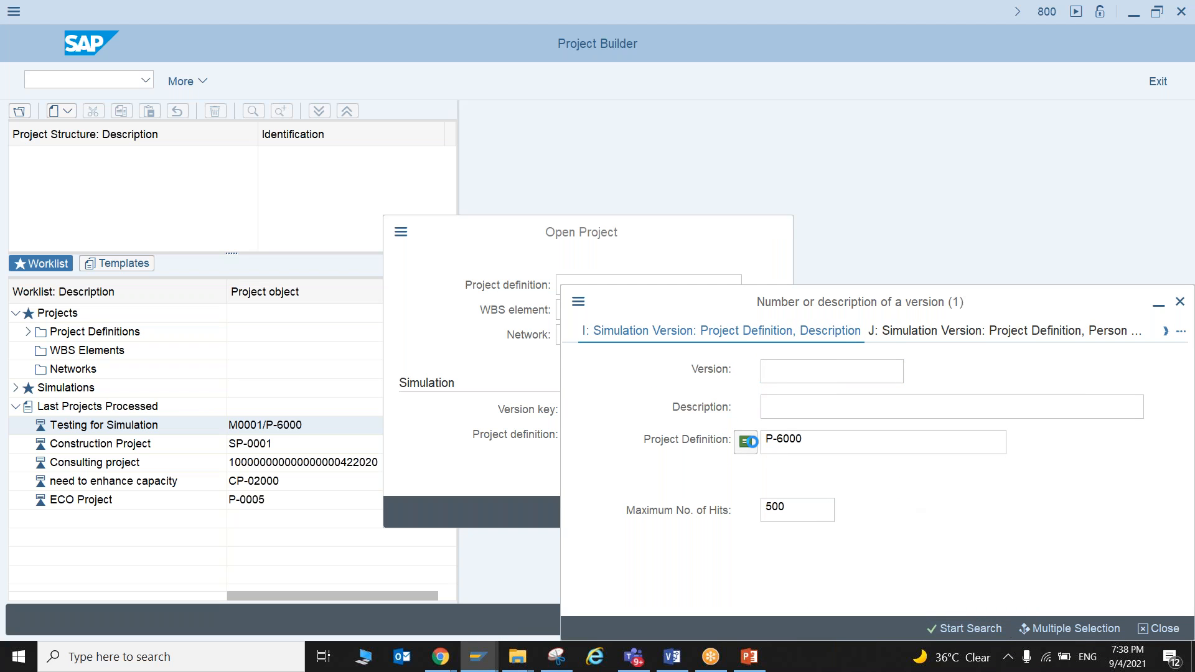
{"action": "key", "text": "Return"}
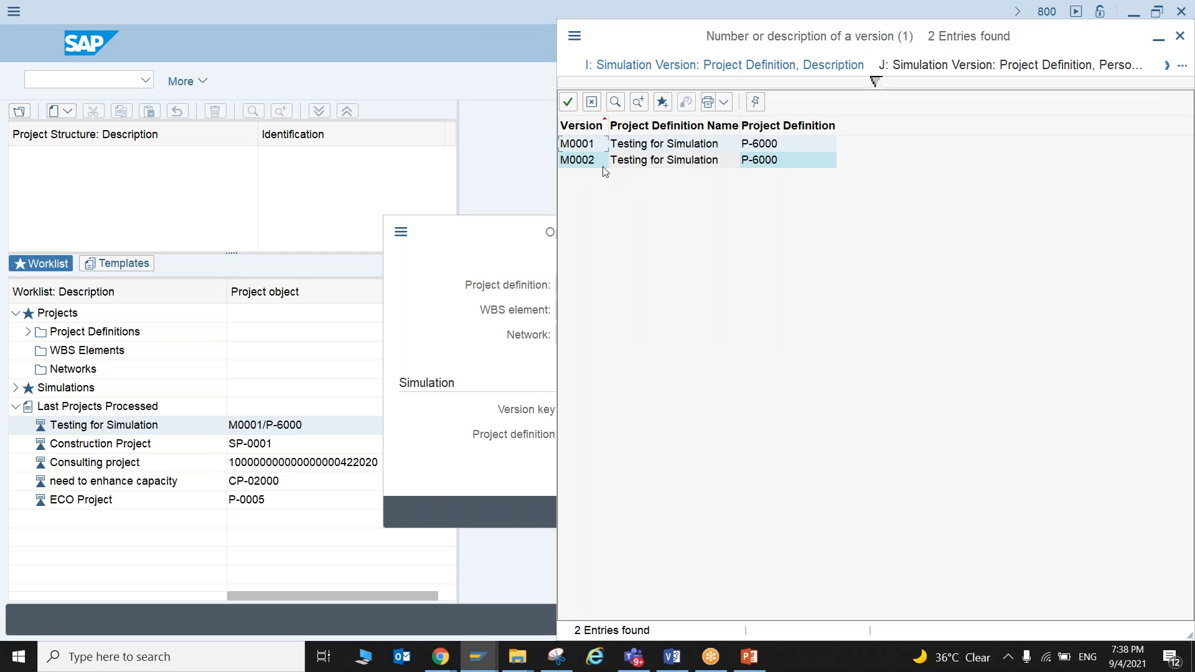
{"action": "double_click", "coordinate": [592, 163]}
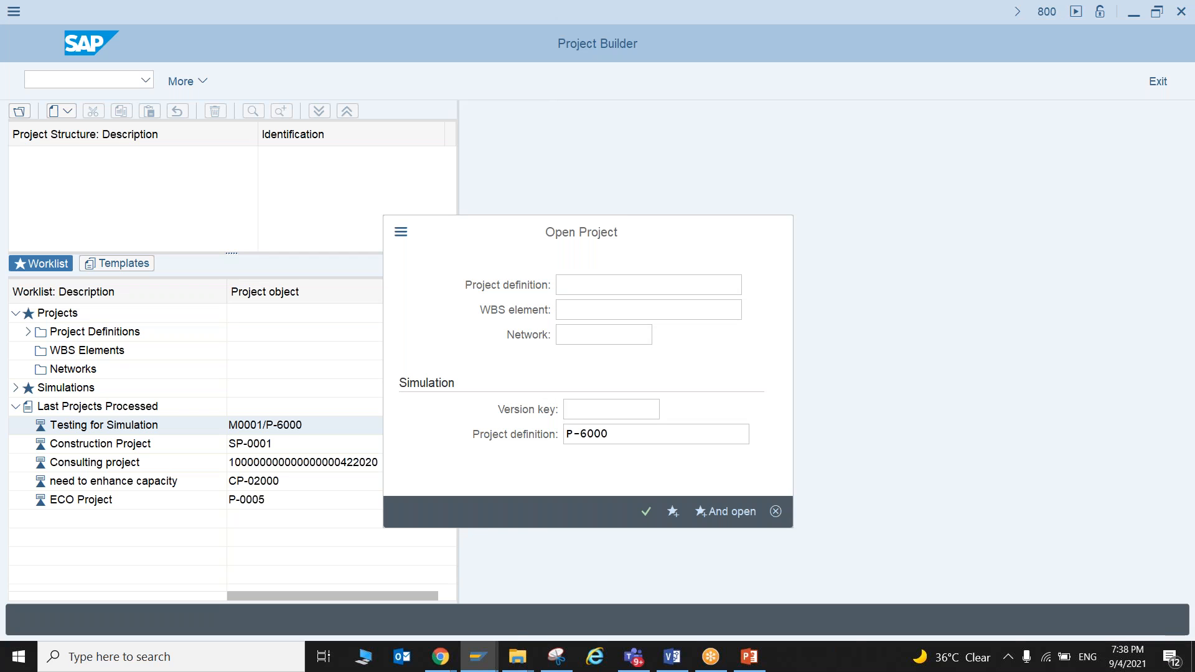
{"action": "left_click", "coordinate": [647, 511]}
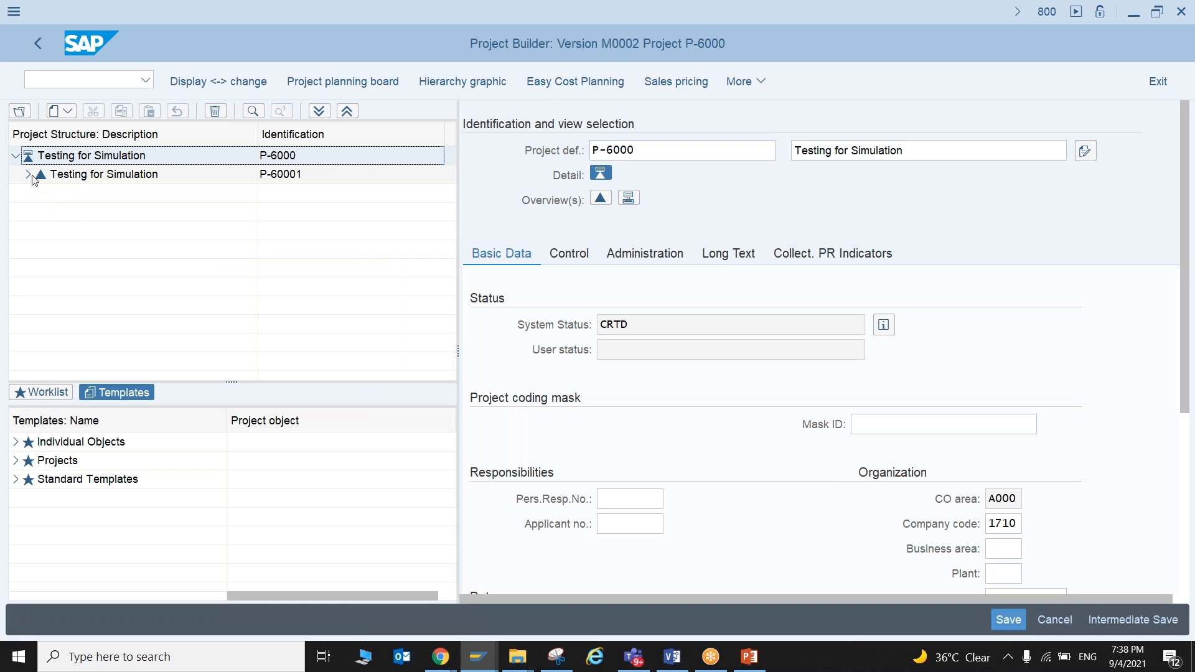
Add WBS element P-600012 named Sale Units below P-60001, save the project and exit Project Builder
{"action": "left_click", "coordinate": [28, 175]}
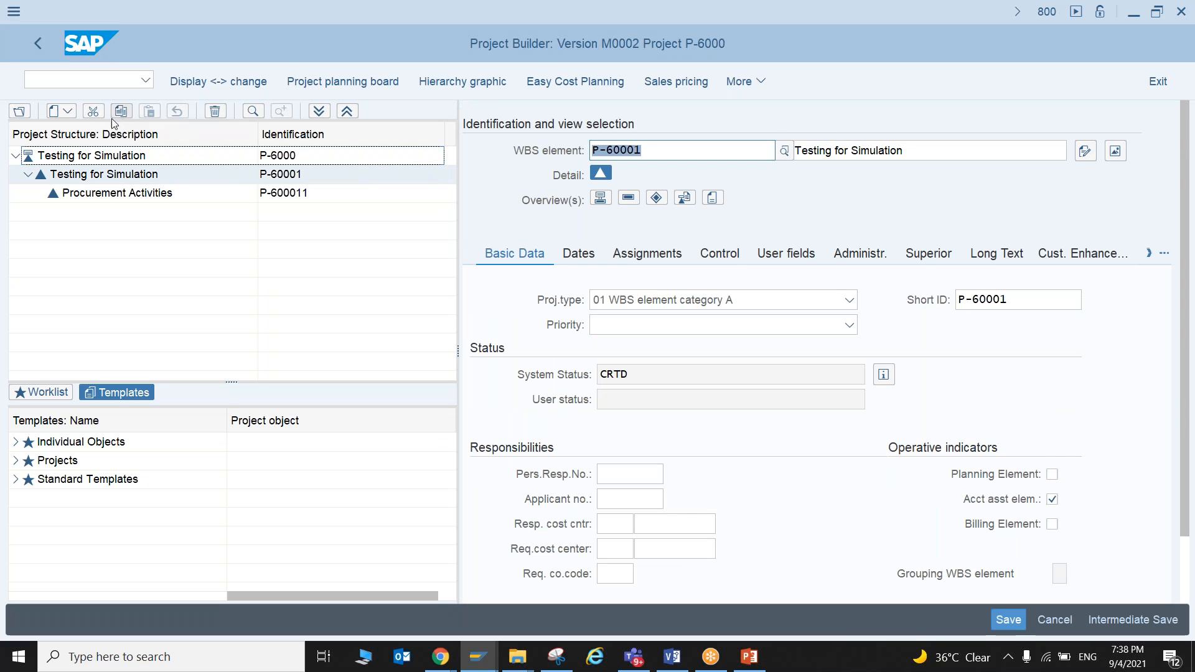
{"action": "left_click", "coordinate": [70, 112]}
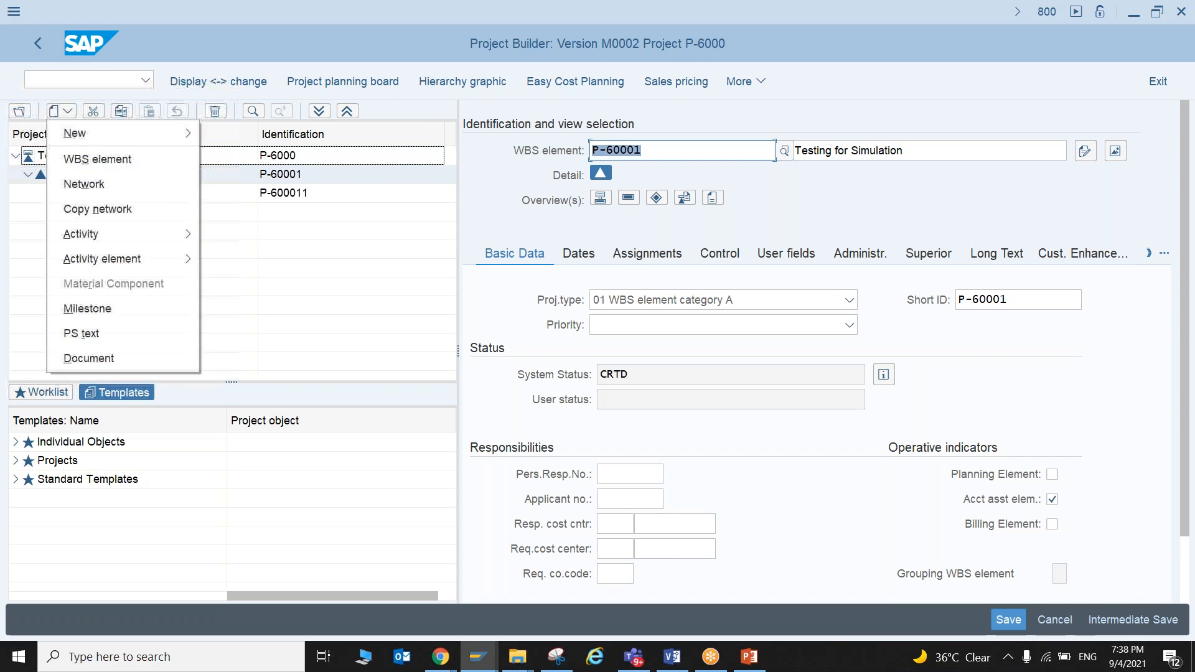
{"action": "left_click", "coordinate": [97, 159]}
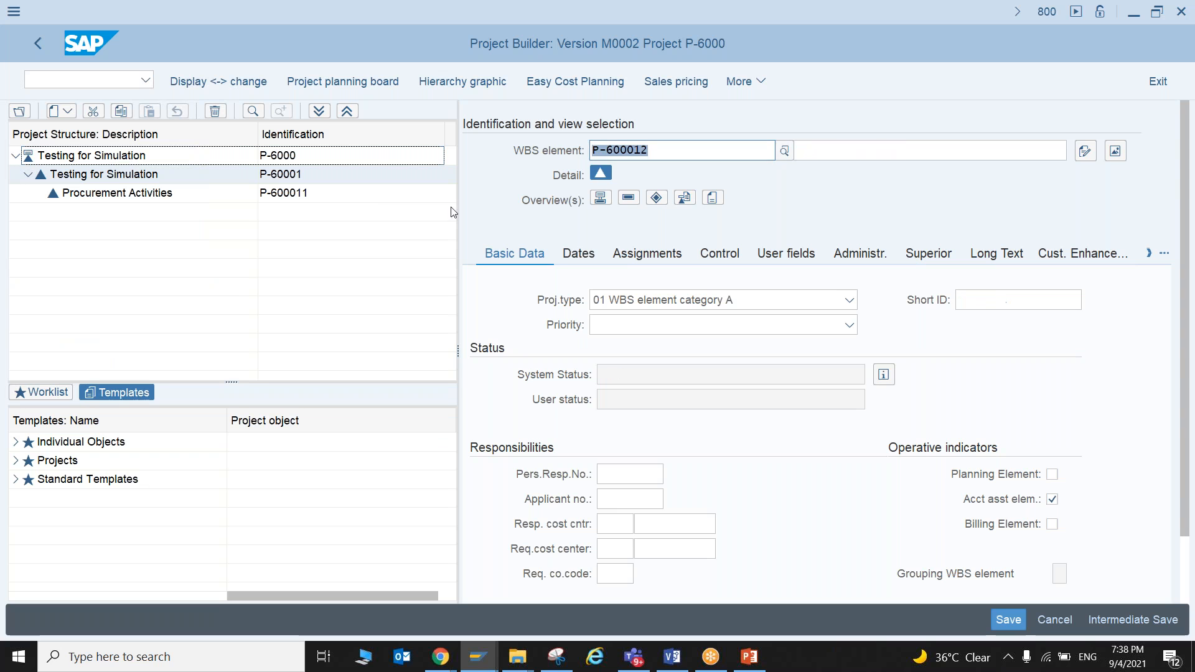
{"action": "left_click", "coordinate": [820, 155]}
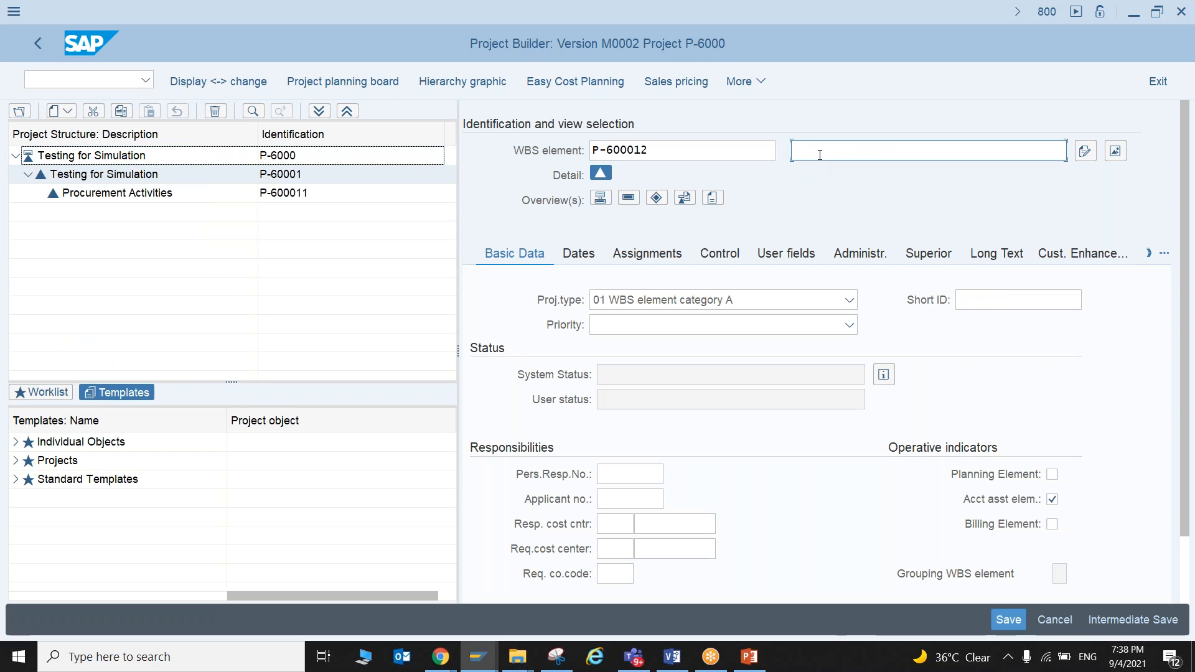
{"action": "type", "text": "Sale"}
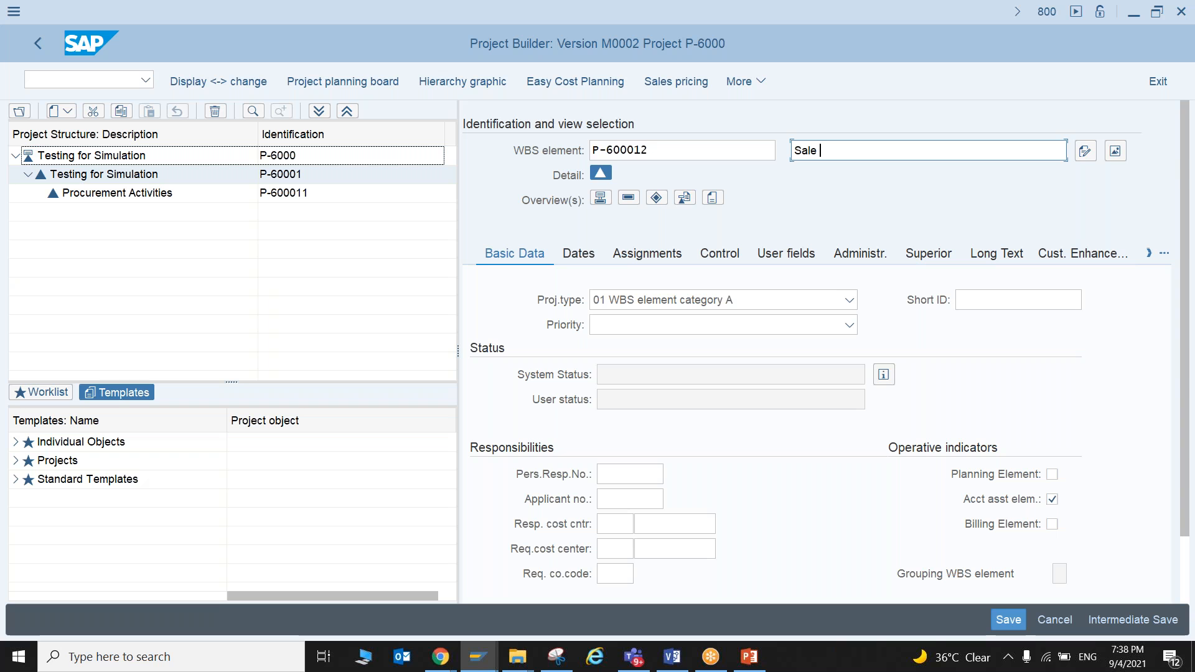
{"action": "type", "text": " Units"}
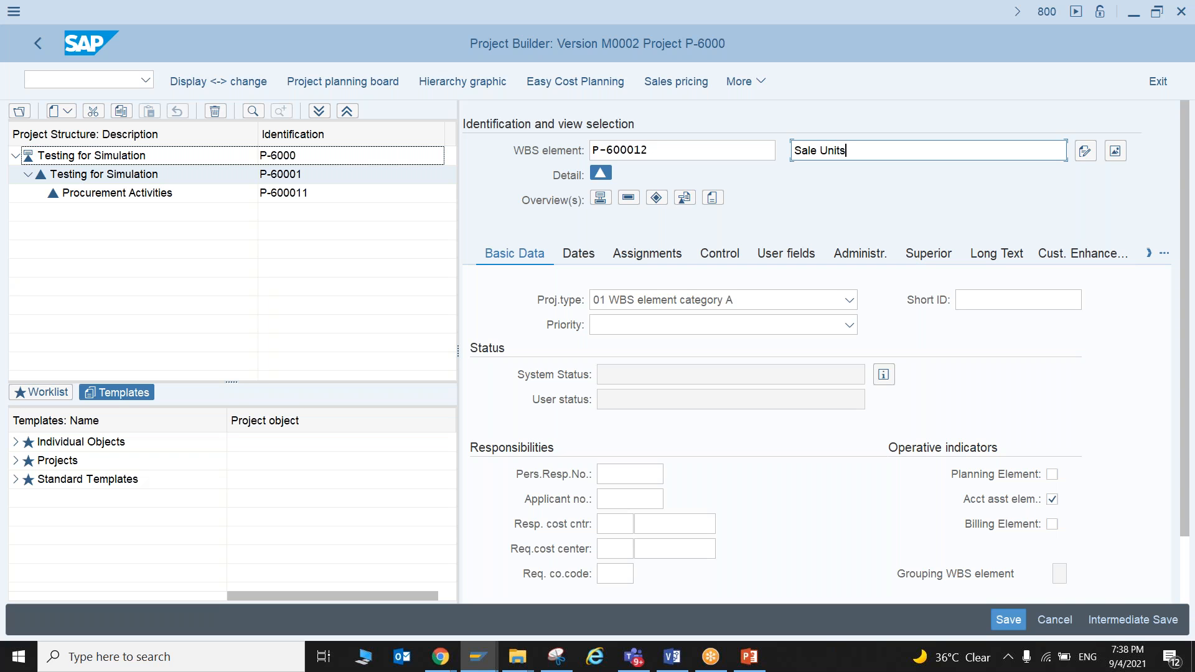
{"action": "key", "text": "Return"}
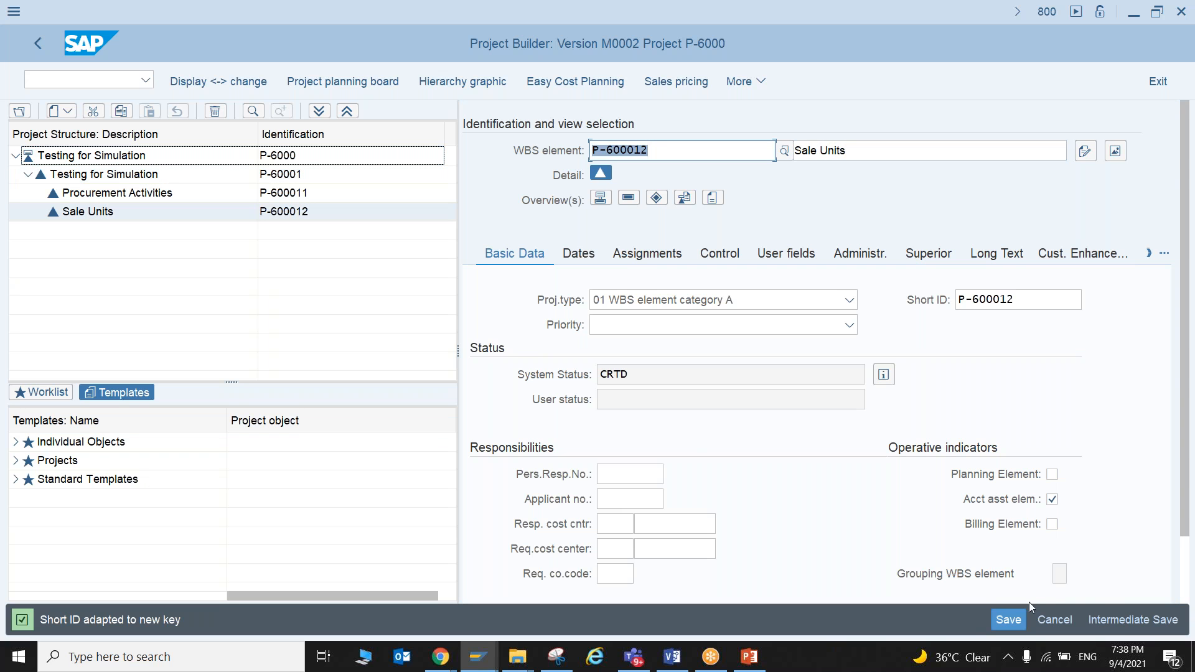
{"action": "left_click", "coordinate": [1009, 619]}
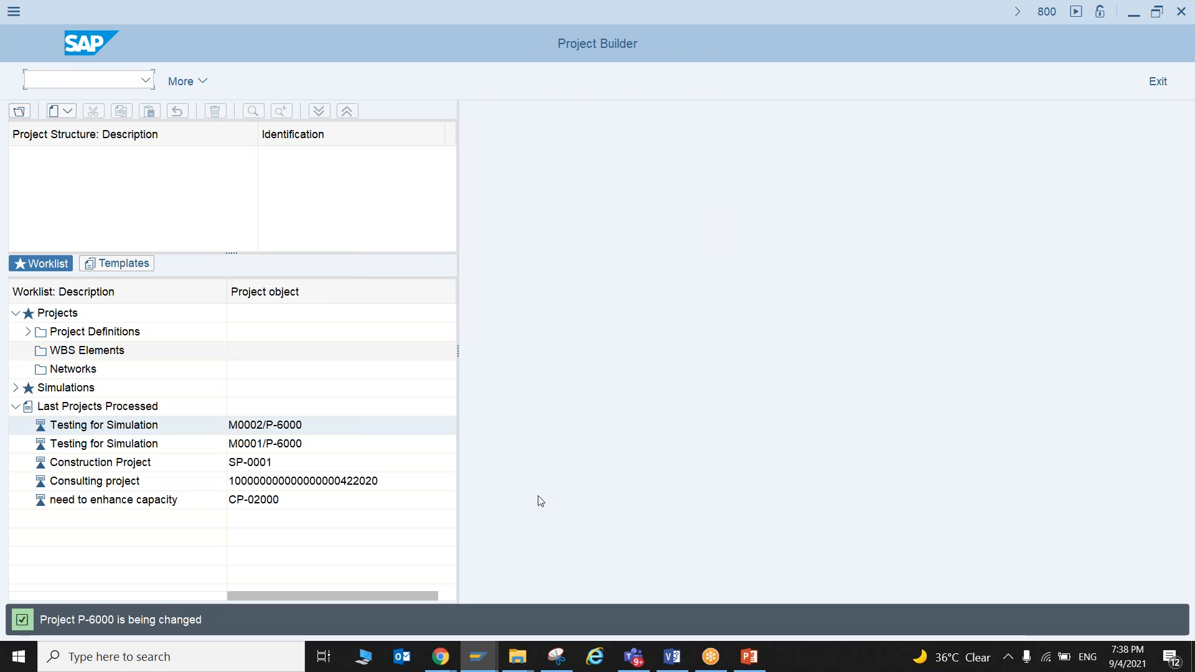
{"action": "type", "text": "/n"}
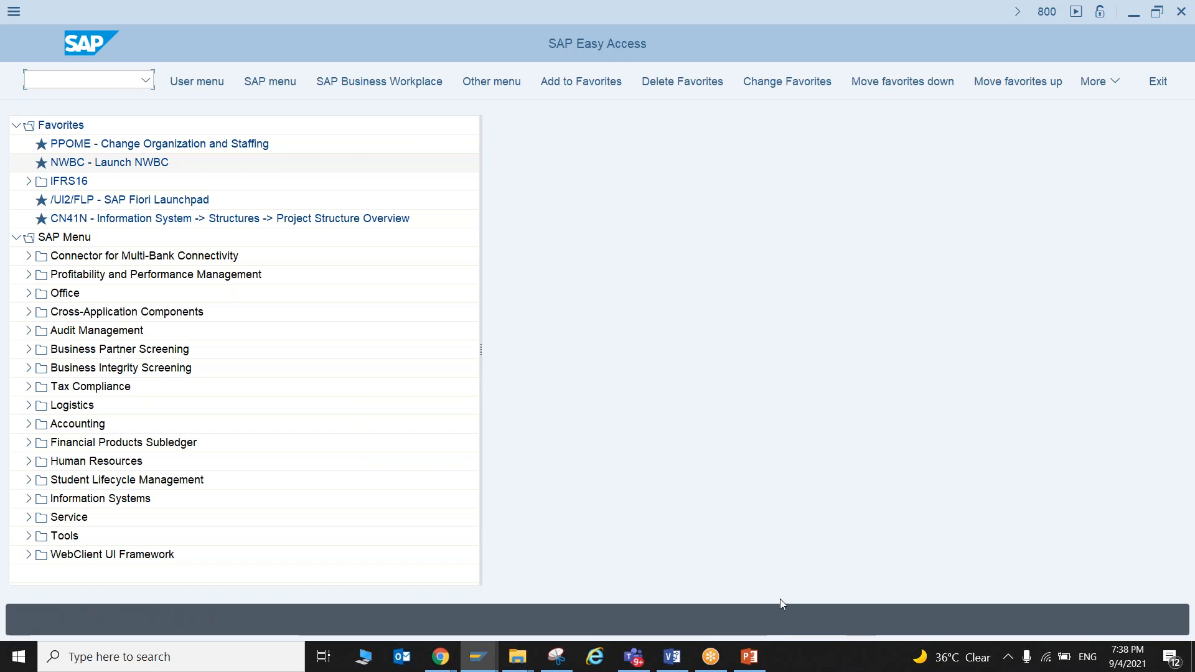
Switch to PowerPoint and consult the simulation transaction codes on the Evaluation of Simulation Version slide
{"action": "left_click", "coordinate": [751, 657]}
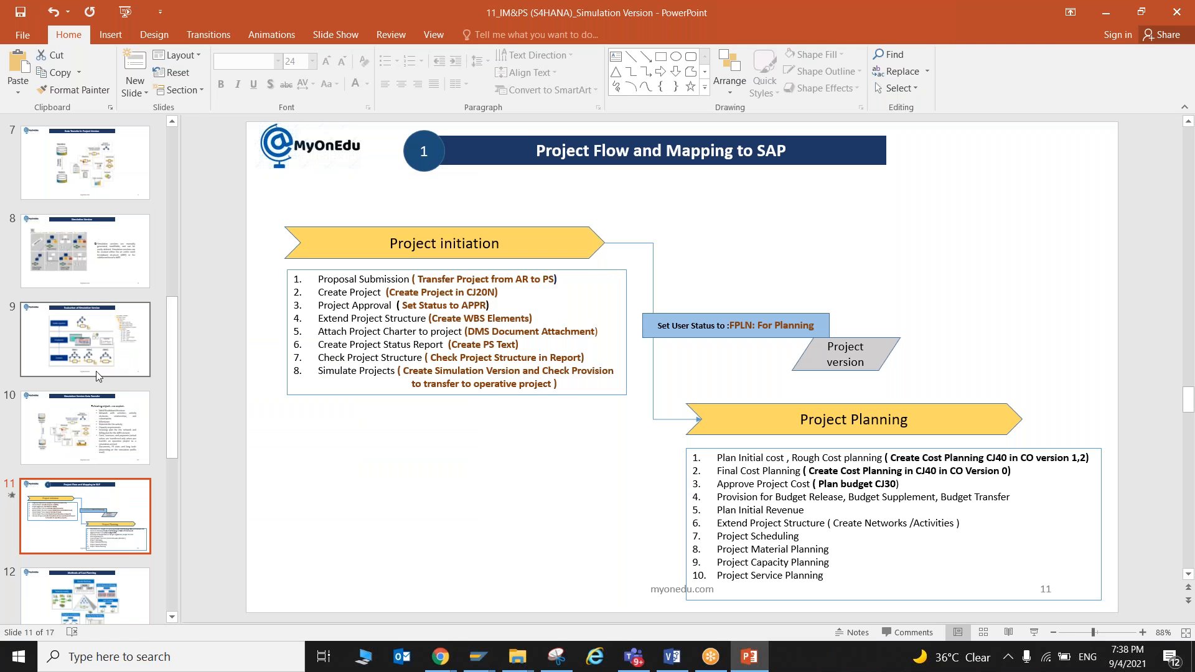
{"action": "left_click", "coordinate": [86, 340]}
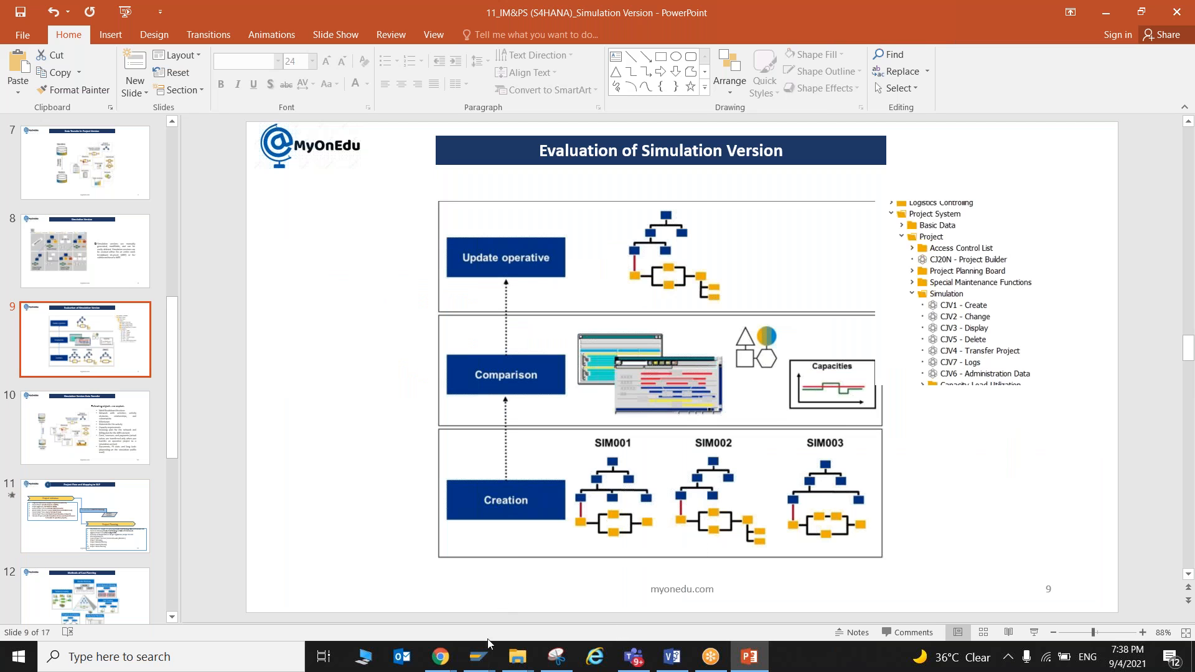
Switch back to SAP and enter a simulation transaction code beginning with cjv
{"action": "mouse_move", "coordinate": [478, 657]}
{"action": "left_click", "coordinate": [698, 585]}
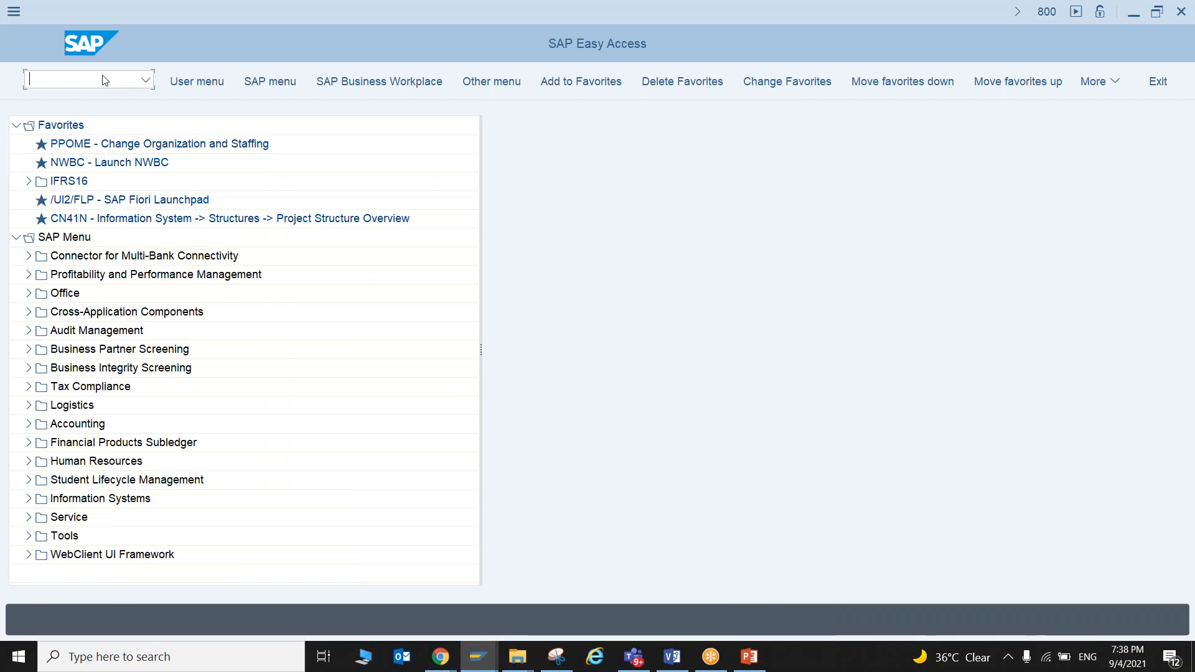
{"action": "type", "text": "cjv"}
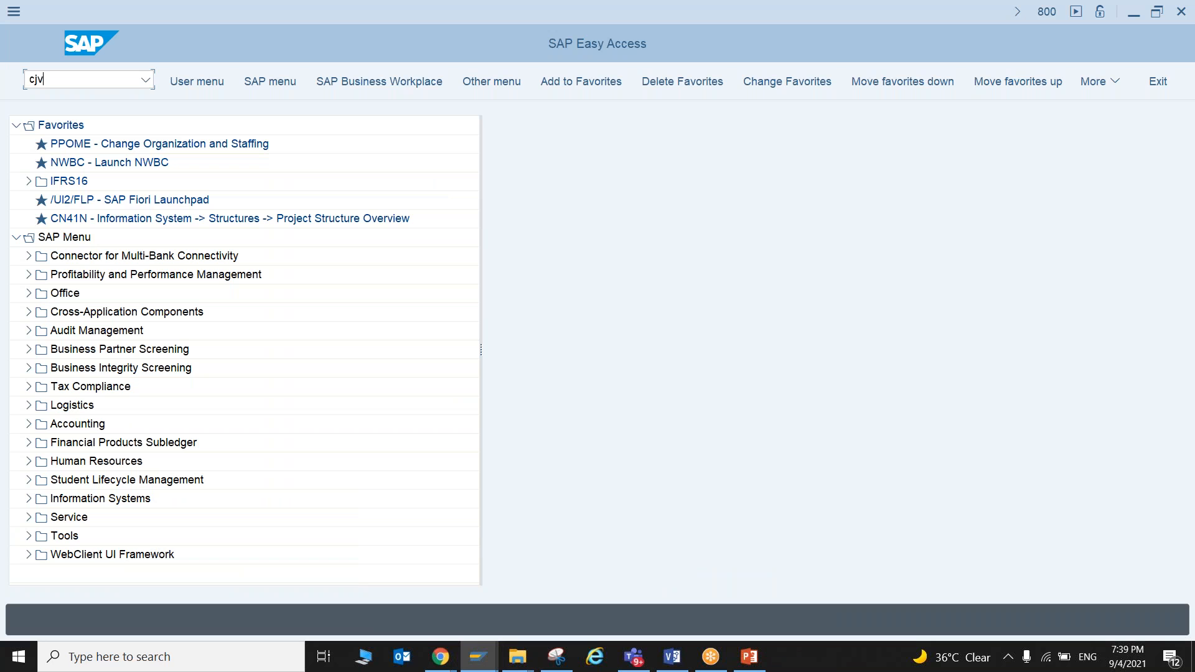